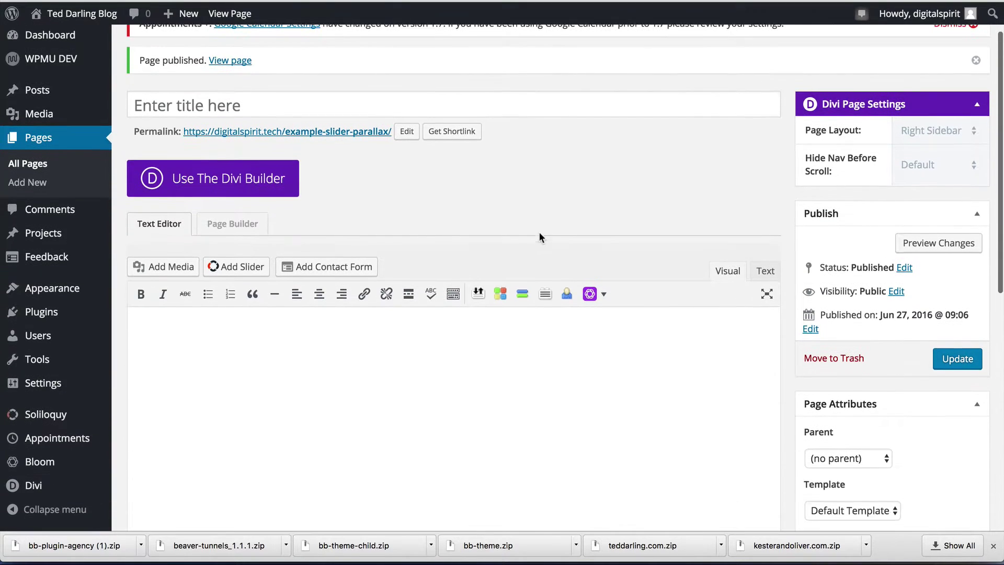
- Title the page "Slider Example Parallax" and update it
scroll(422, 166, "up", 1)
left_click(344, 128)
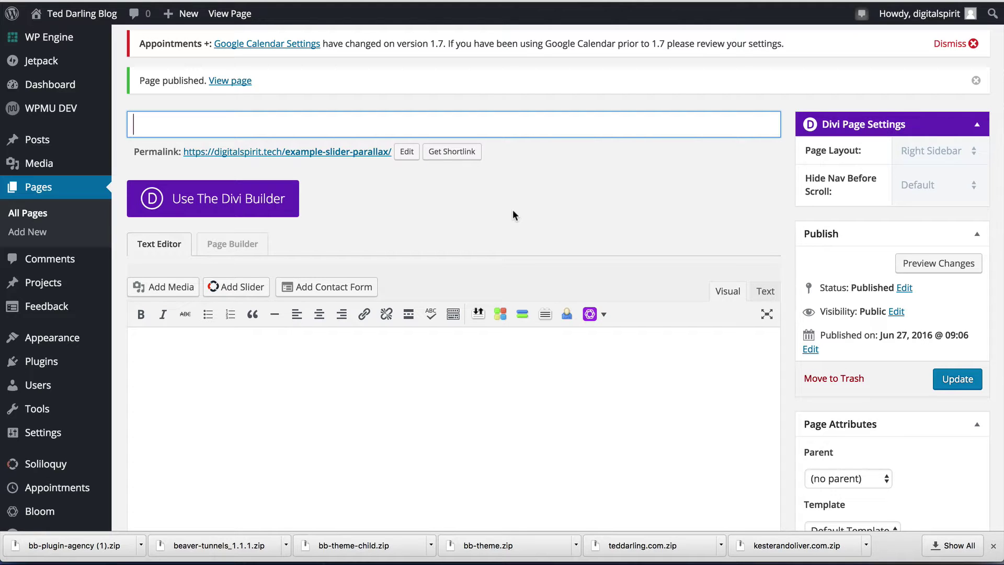
type("slider")
key("BackSpace")
key("BackSpace")
key("BackSpace")
key("BackSpace")
key("BackSpace")
key("BackSpace")
key("BackSpace")
type("Slicer Example")
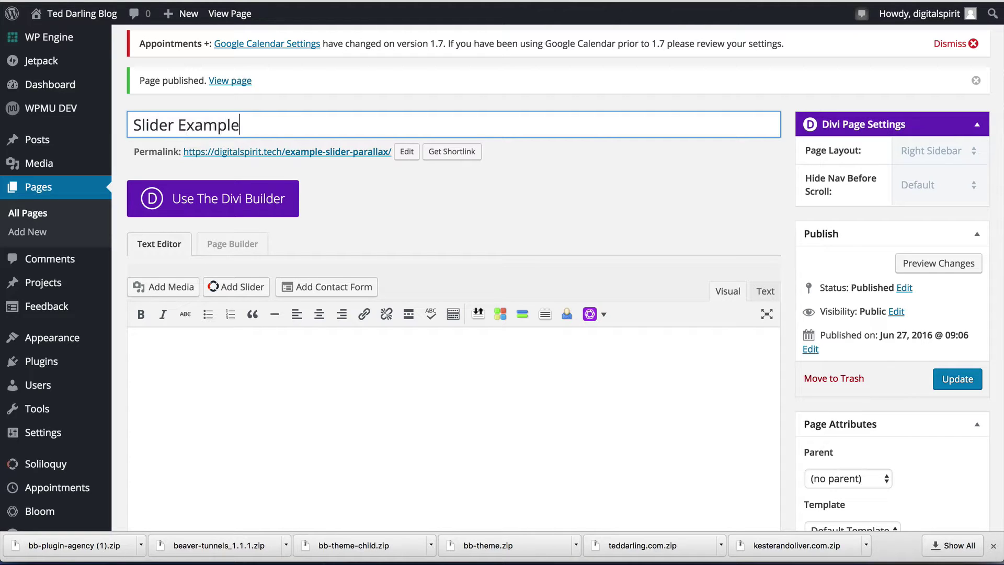
type(" Parallax")
left_click(966, 383)
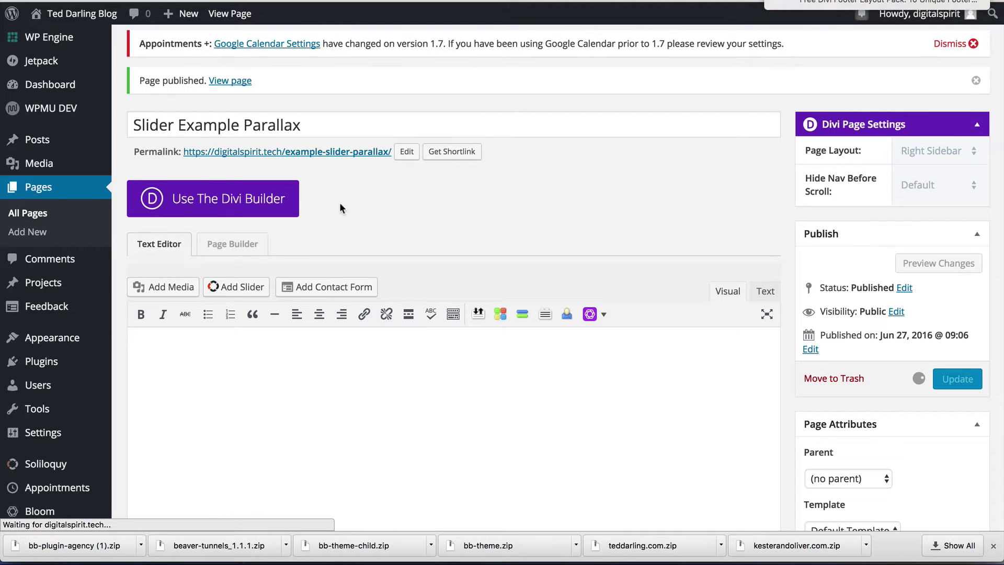
- Switch the page to the Divi Builder and insert a Fullwidth Slider module in a new fullwidth section
left_click(218, 232)
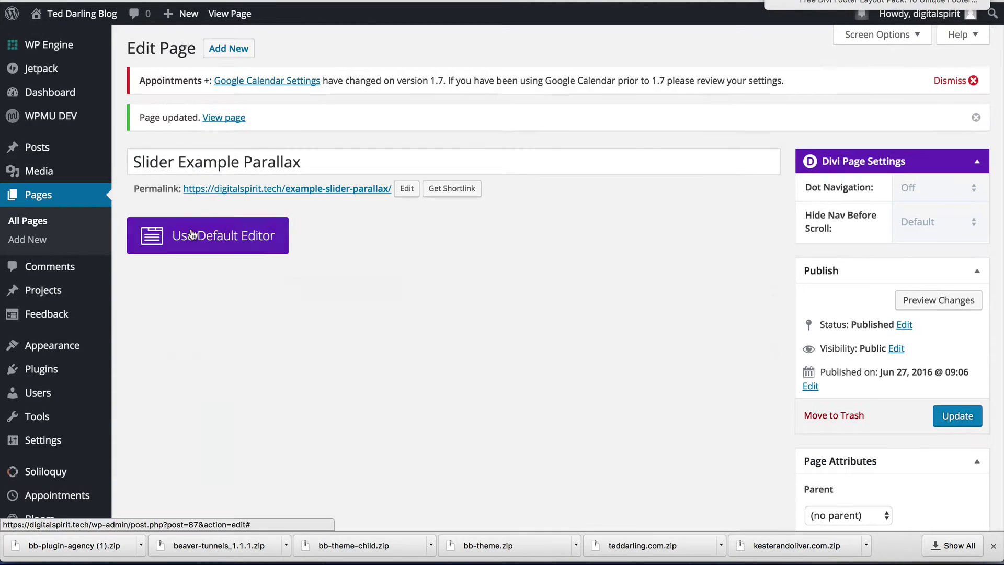
scroll(408, 219, "down", 2)
scroll(419, 215, "down", 5)
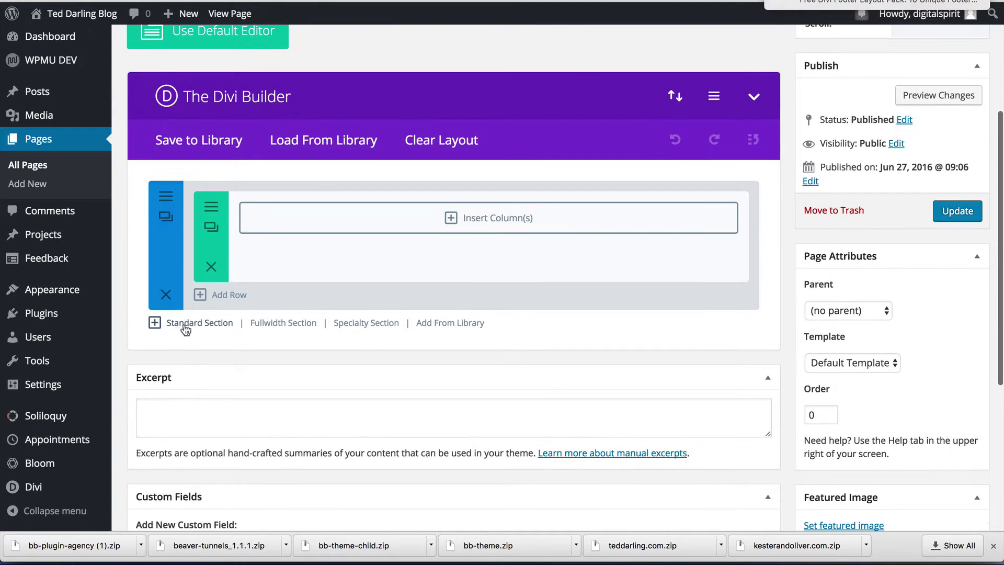
left_click(283, 322)
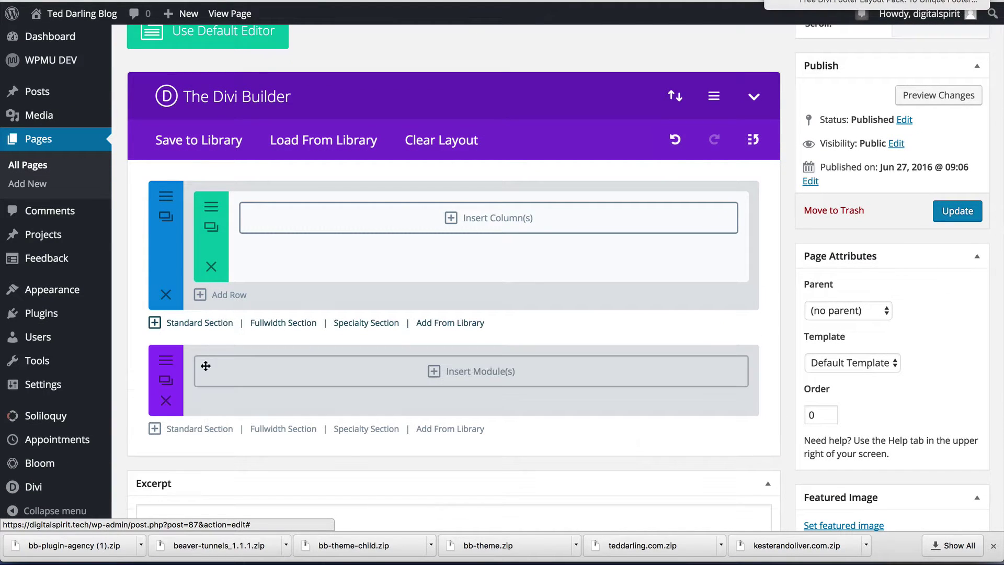
left_click(464, 372)
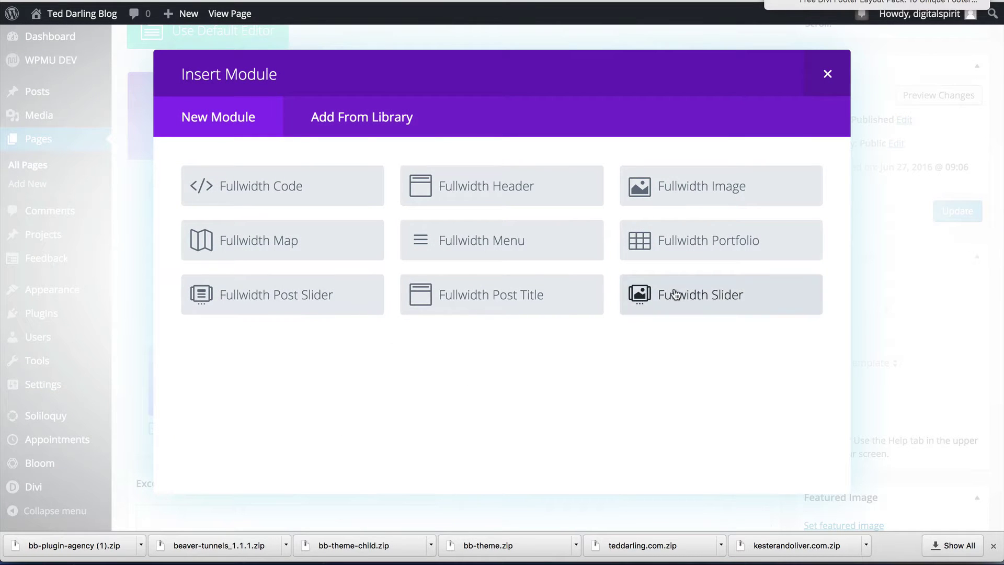
left_click(673, 294)
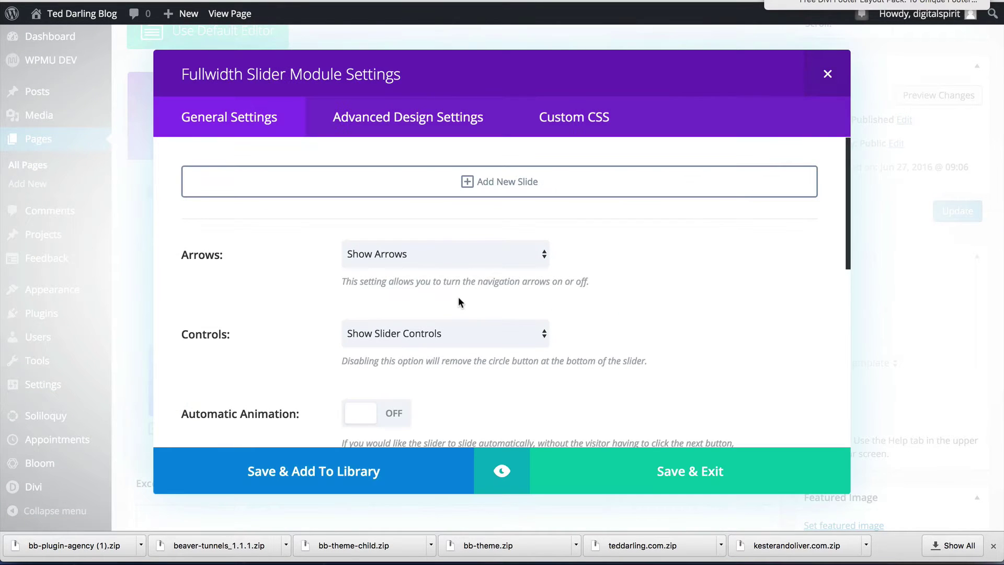
- Add a slide with heading "Slide 1", button text "slide 1" and content "slide 1 text", and save it
left_click(467, 181)
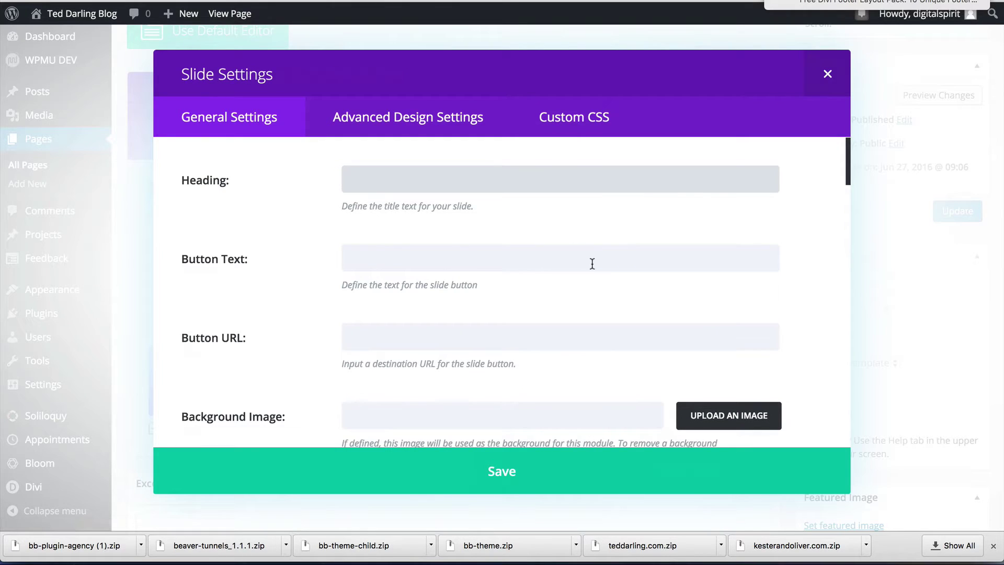
type("Slide 1")
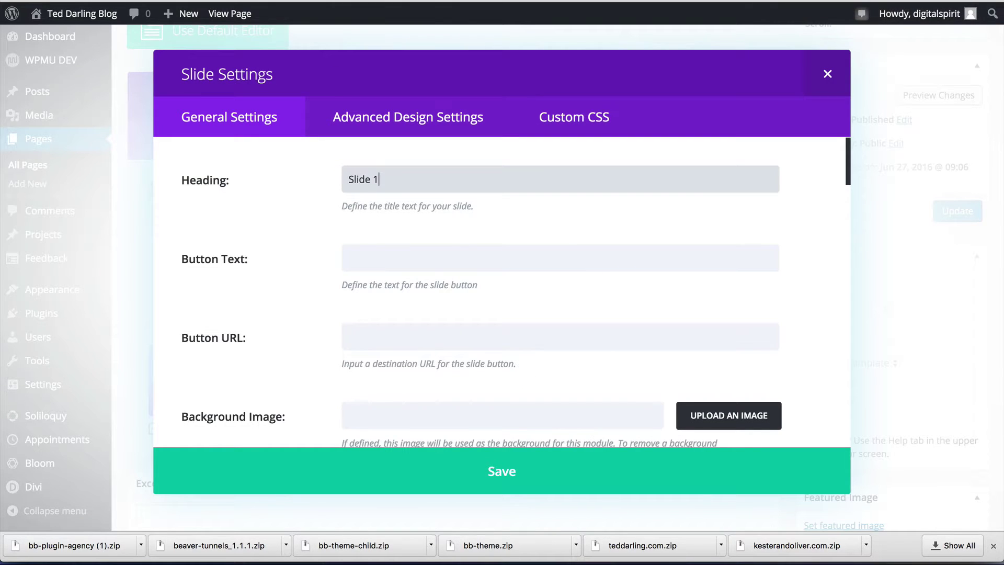
left_click(462, 264)
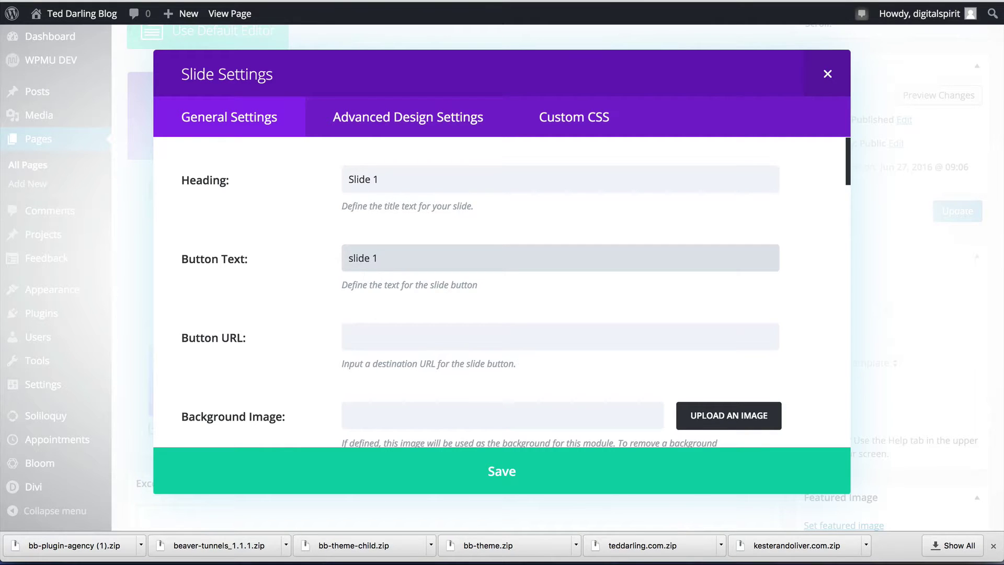
scroll(502, 293, "down", 15)
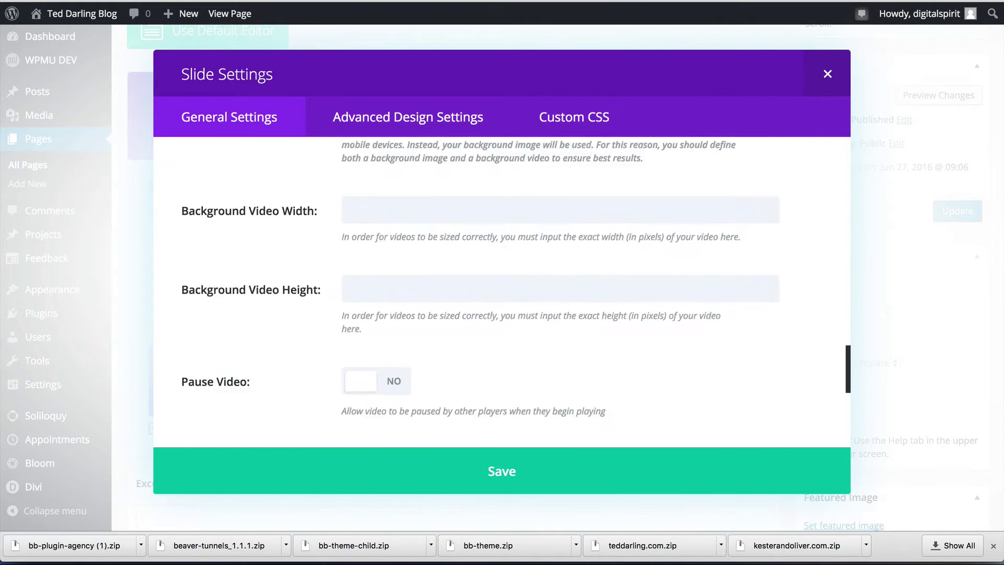
scroll(410, 354, "down", 5)
left_click(409, 355)
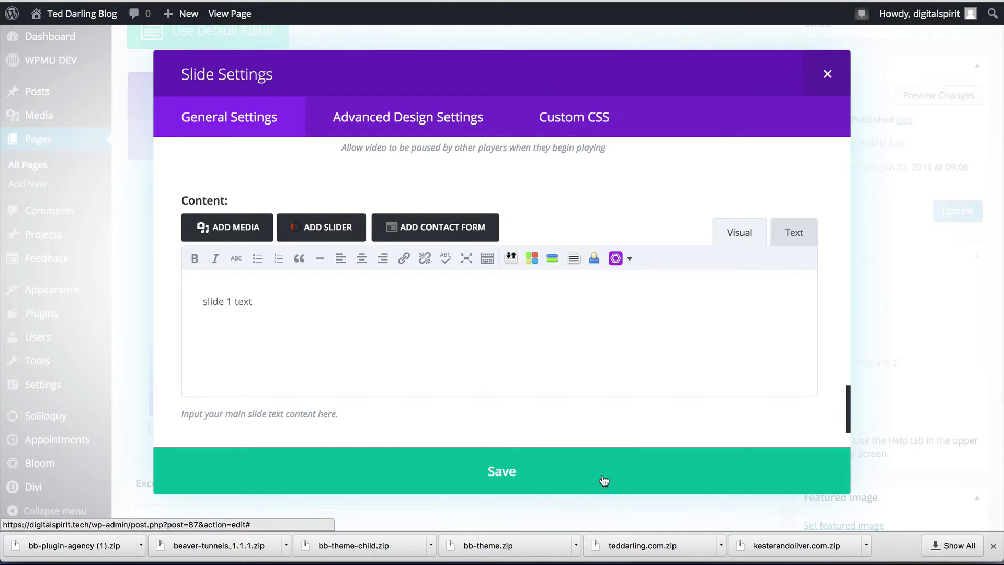
left_click(601, 478)
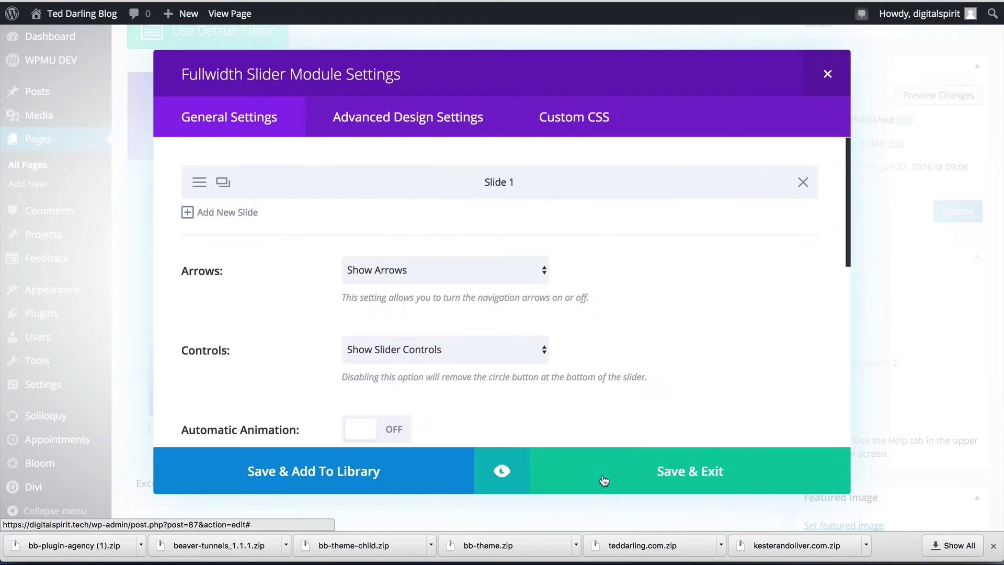
- Set new-york-668616.jpg from the media library as the background image of Slide 1 and save the slide
left_click(199, 182)
scroll(350, 264, "down", 5)
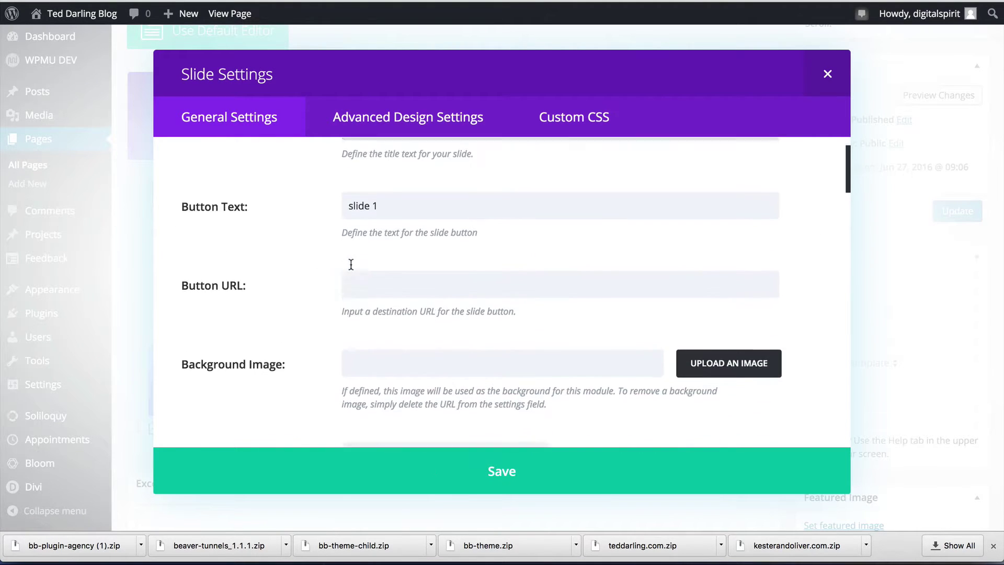
left_click(739, 268)
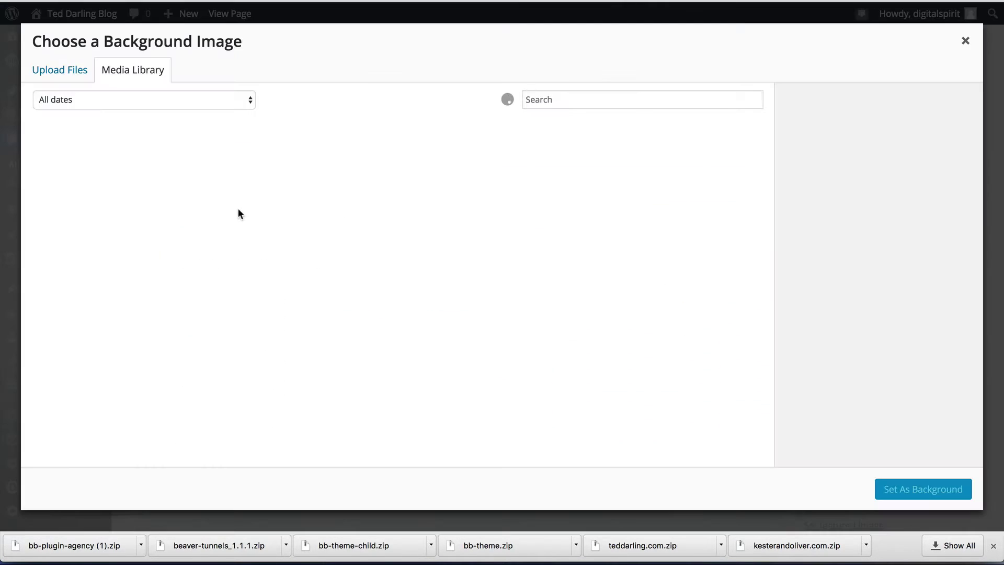
left_click(183, 184)
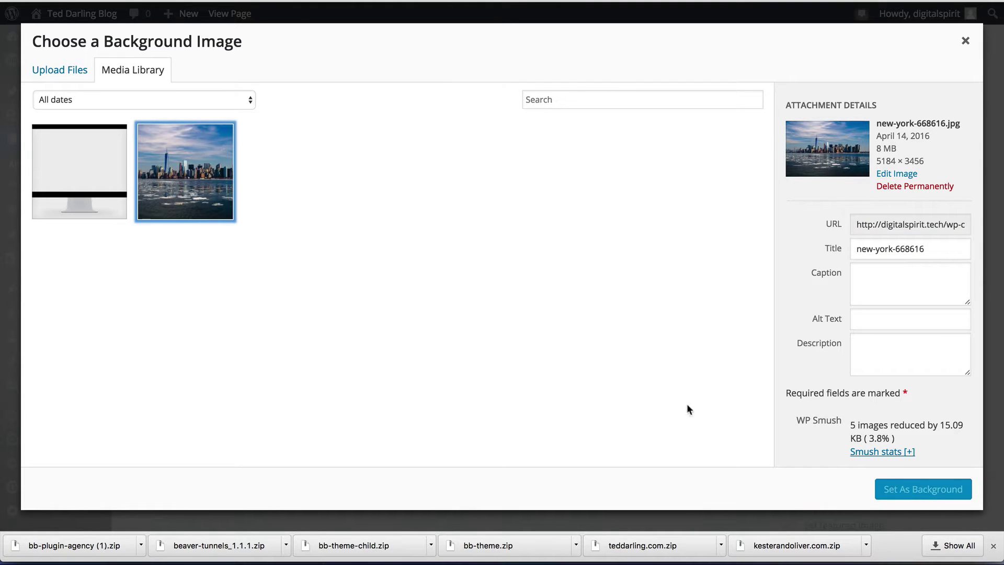
left_click(116, 146)
left_click(187, 166)
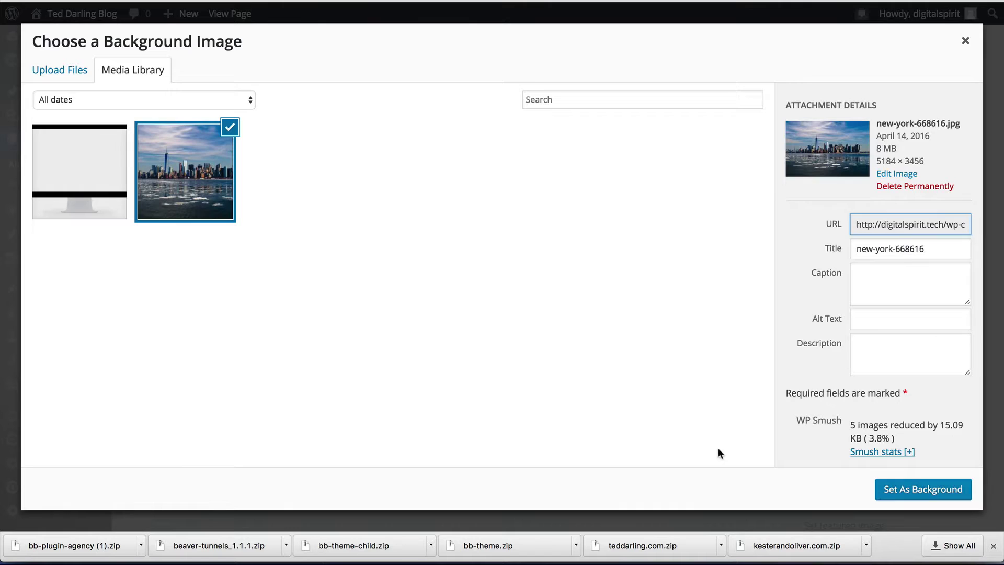
left_click(894, 492)
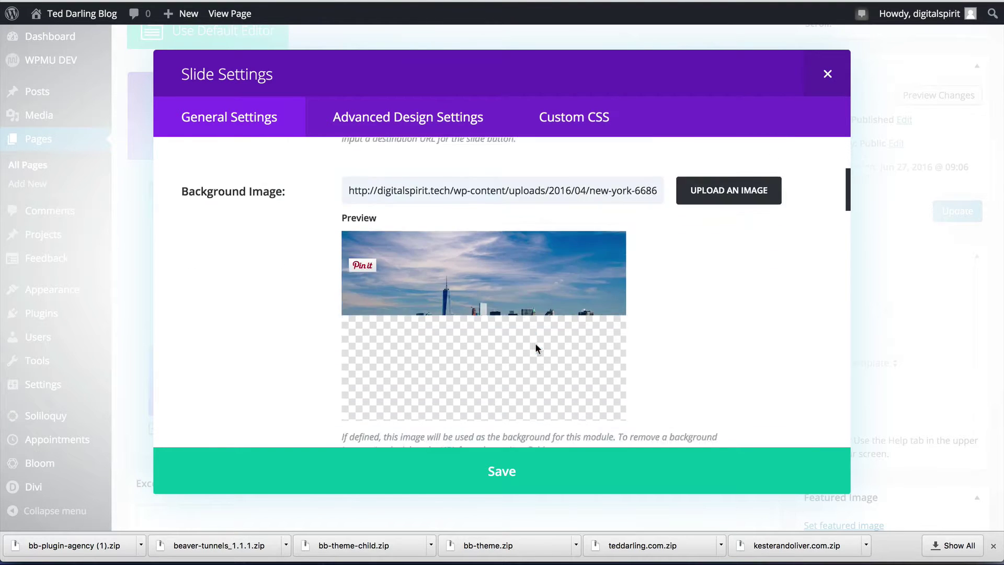
scroll(523, 392, "down", 3)
left_click(499, 467)
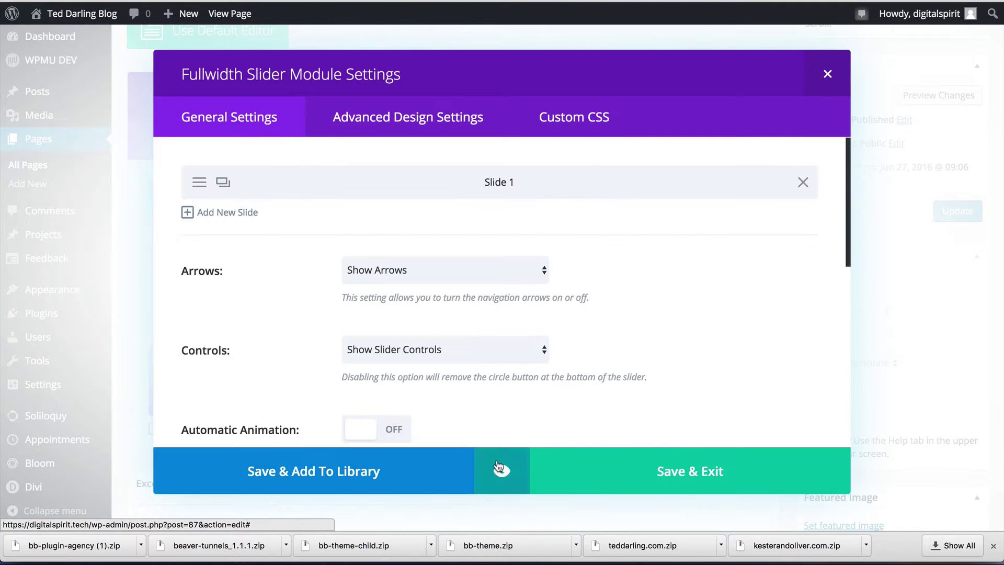
- Add a second slide with the heading "Slide 2" and the button text "Slide 2"
left_click(202, 214)
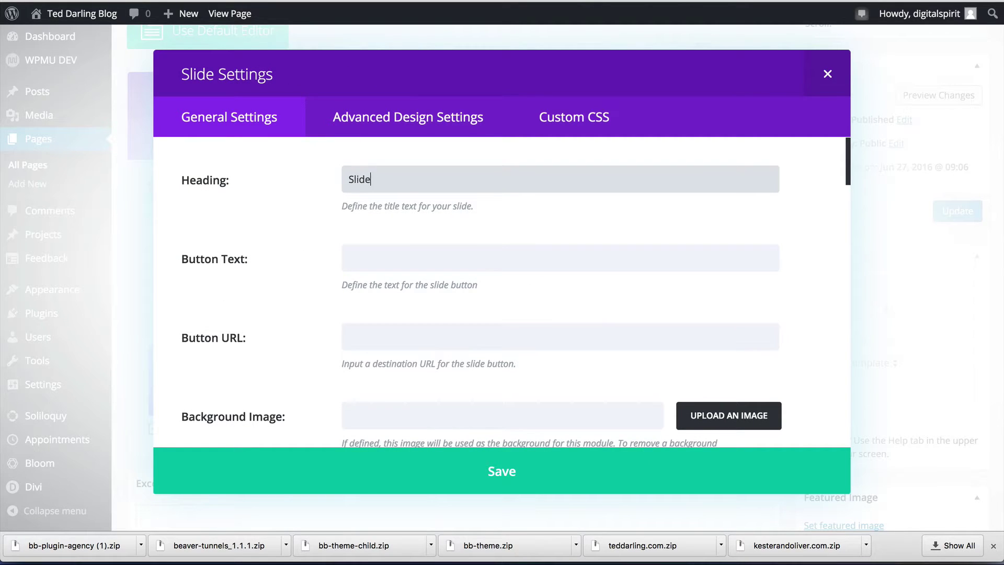
left_click(347, 256)
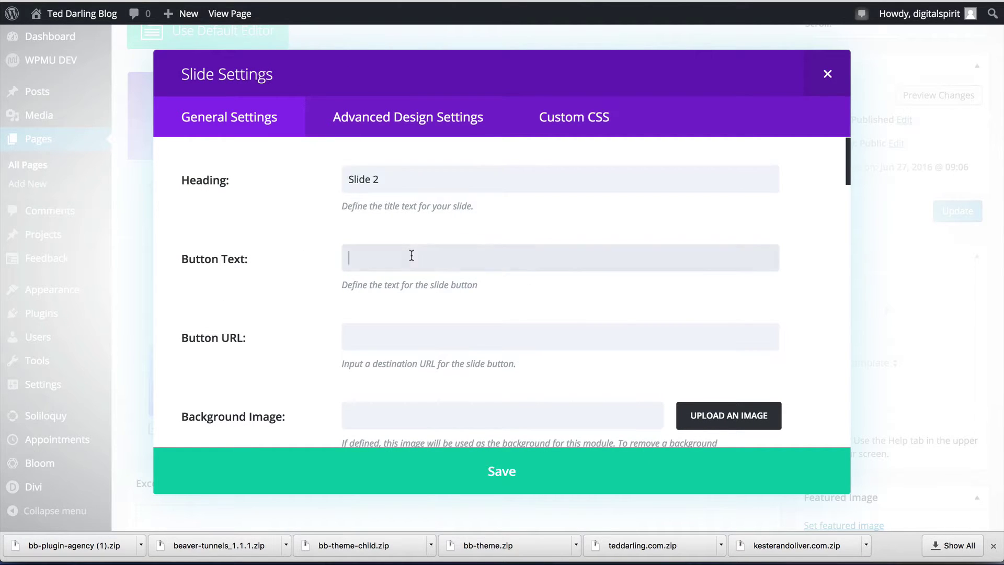
type("Slide 2")
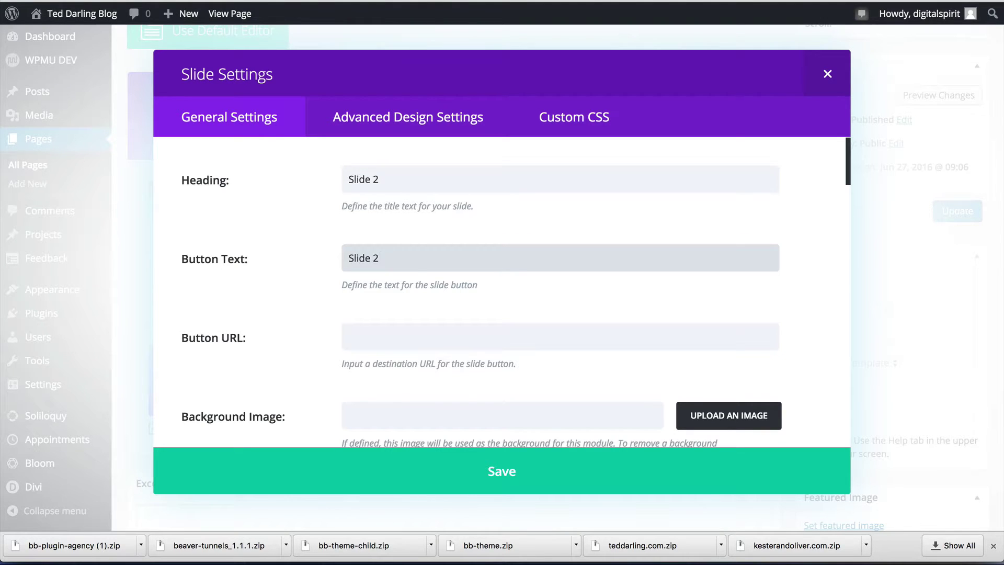
- Set slider_frame-4.png from the media library as the second slide's background image
scroll(414, 262, "down", 4)
left_click(732, 216)
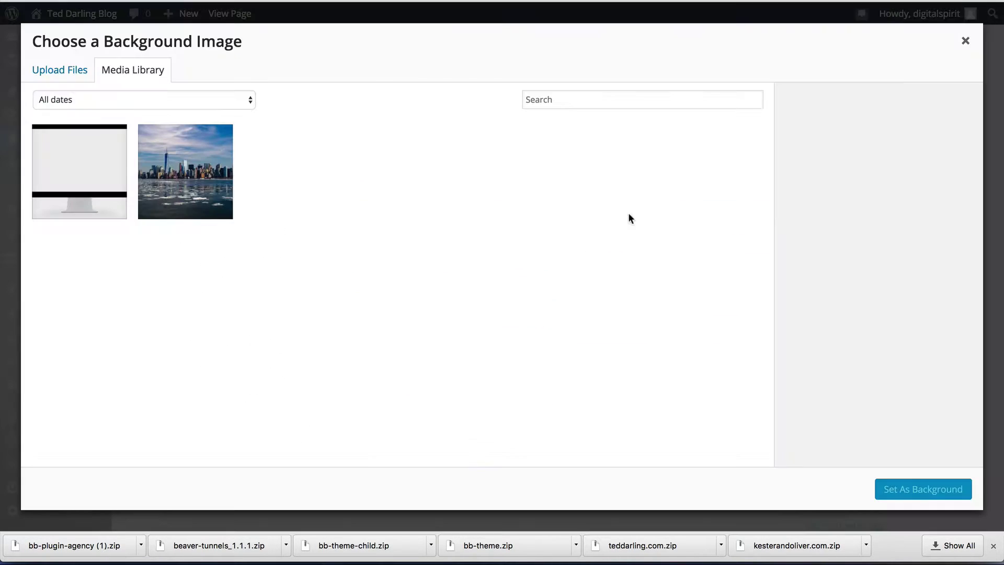
left_click(83, 184)
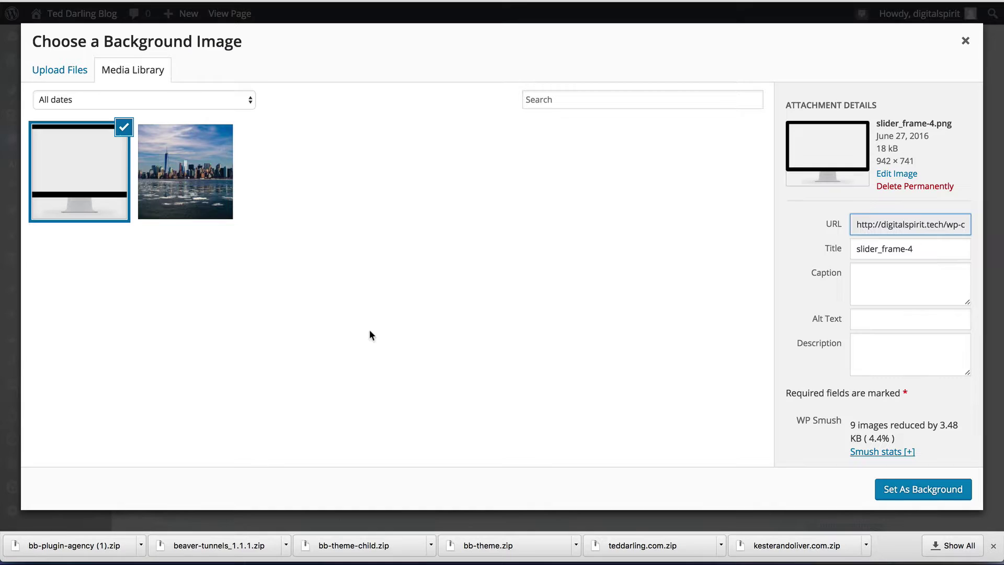
left_click(911, 490)
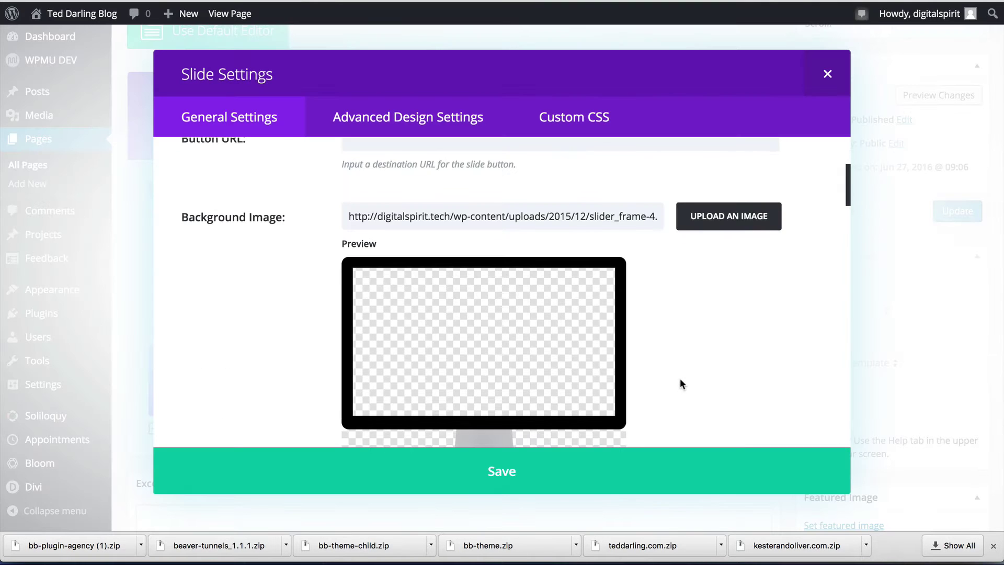
- Enter "Slide 2 text" as the second slide's content, then save the slide and slider module and update the page
scroll(680, 383, "down", 7)
scroll(681, 384, "down", 1)
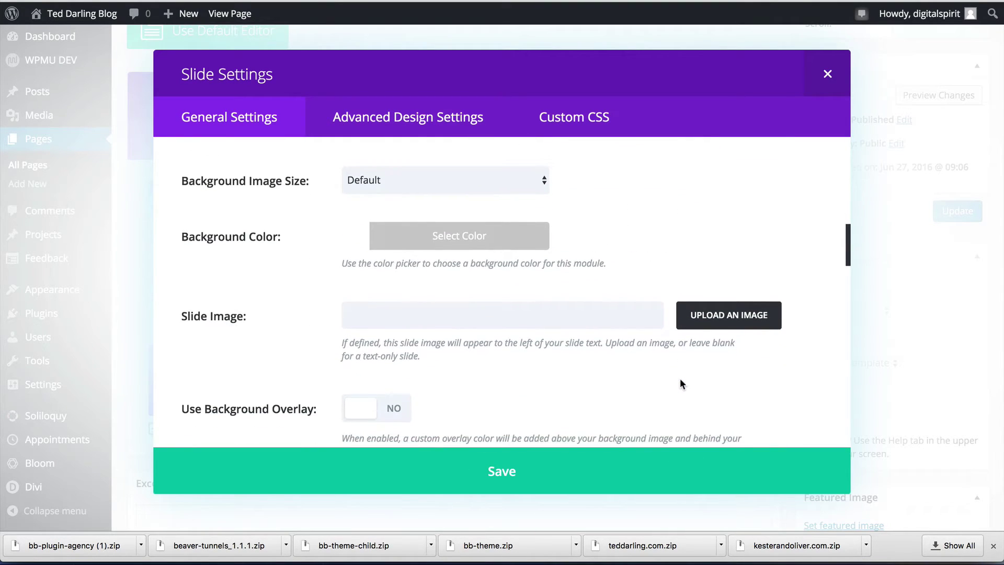
scroll(681, 383, "up", 2)
scroll(681, 383, "down", 8)
scroll(680, 383, "down", 15)
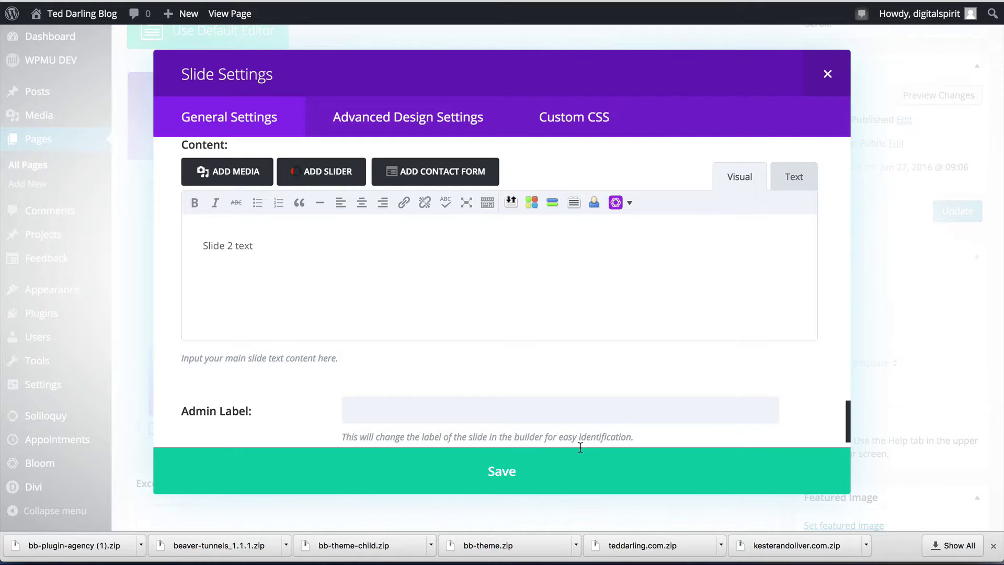
left_click(526, 473)
left_click(673, 475)
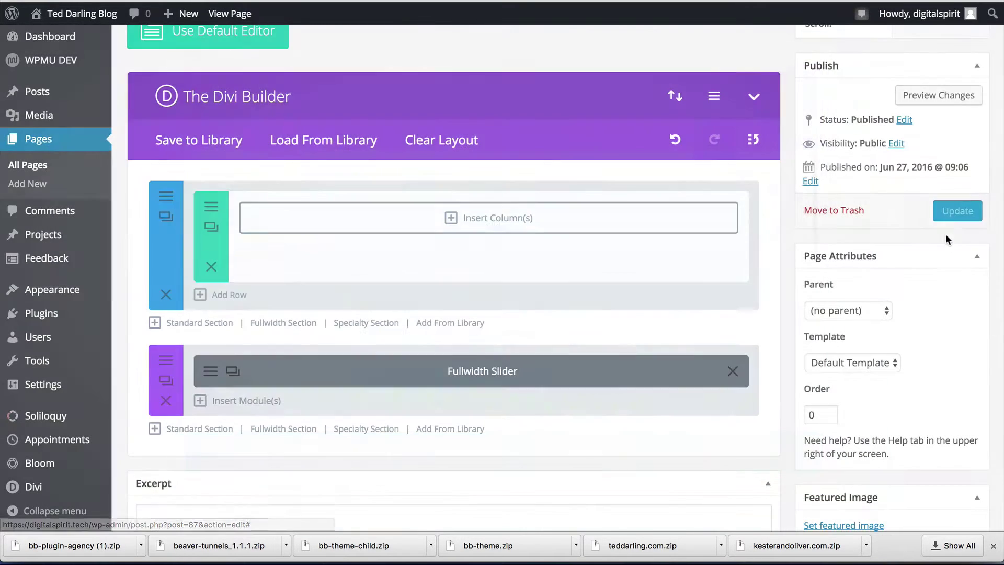
left_click(957, 214)
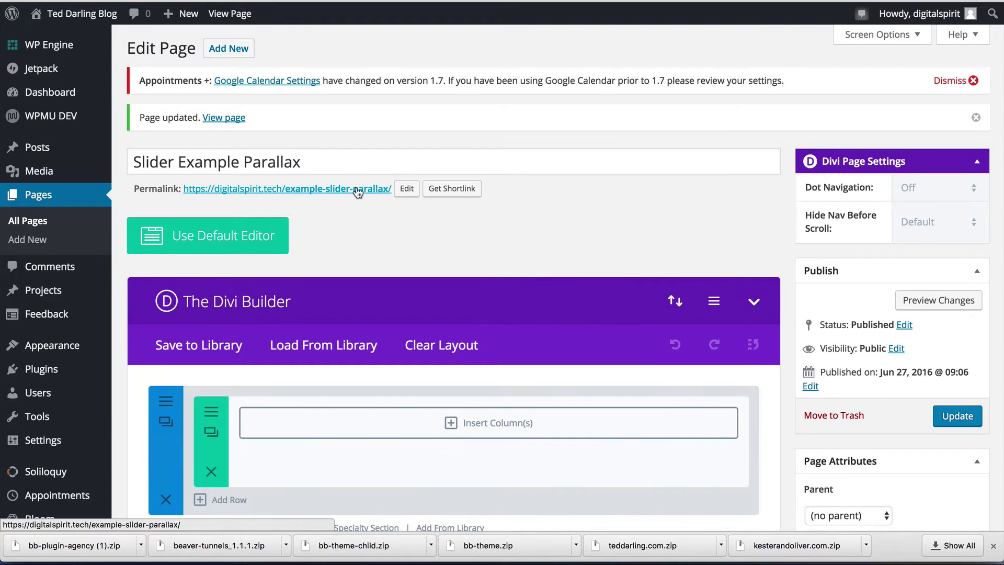
- View the published page through its permalink and cycle through the slider's slides
left_click(357, 190)
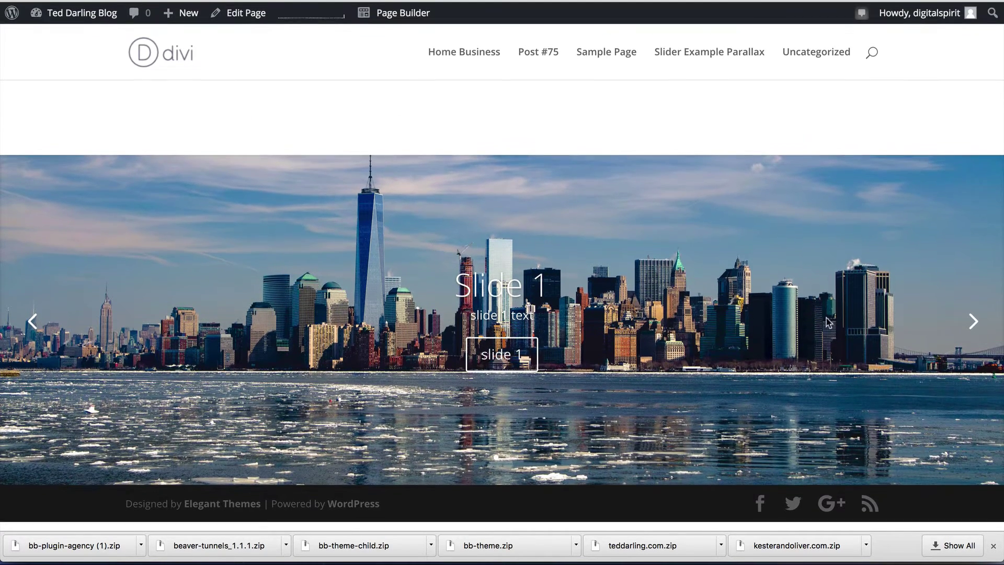
left_click(973, 322)
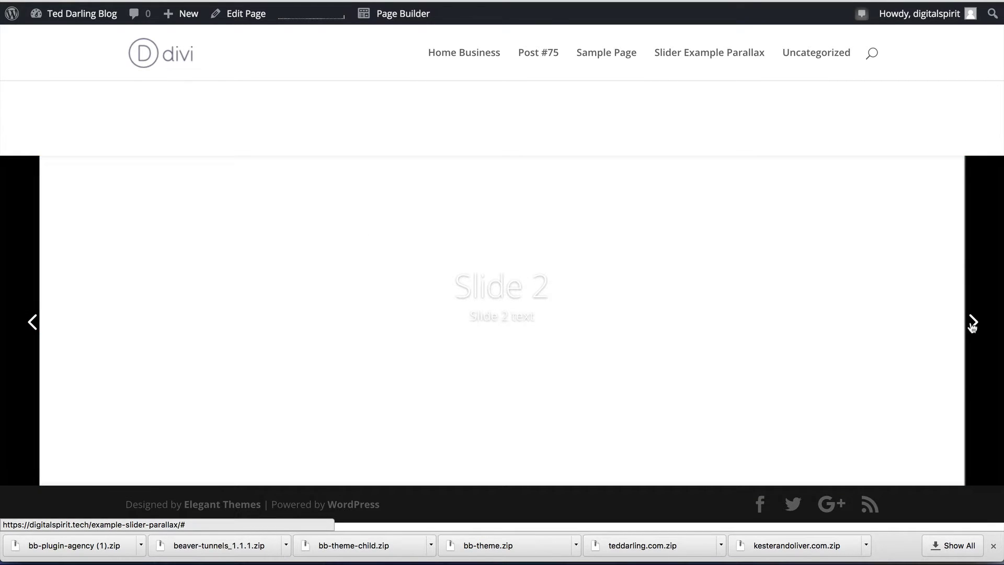
left_click(972, 323)
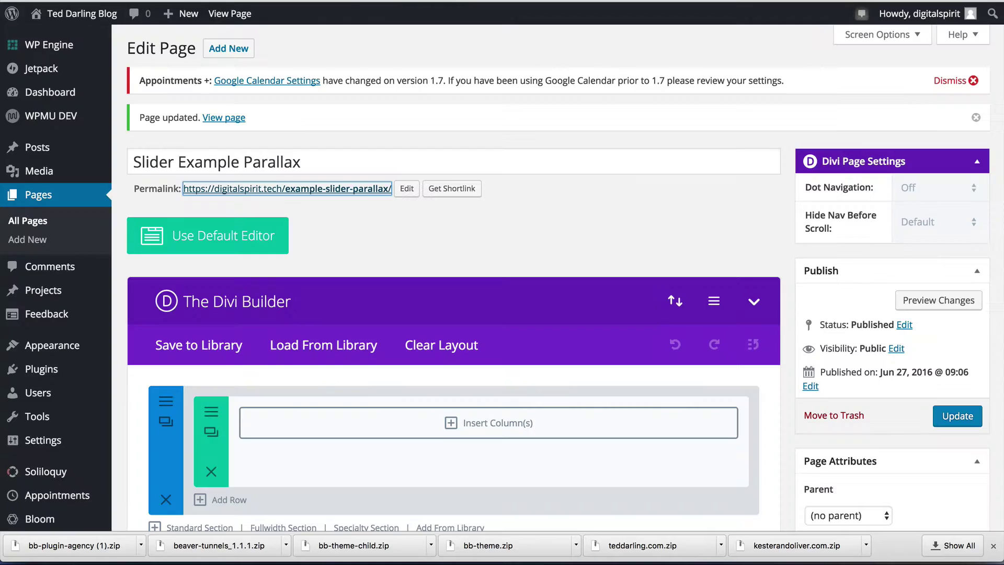
- Review the general settings of the empty row in the standard section and close them without changes
left_click(211, 411)
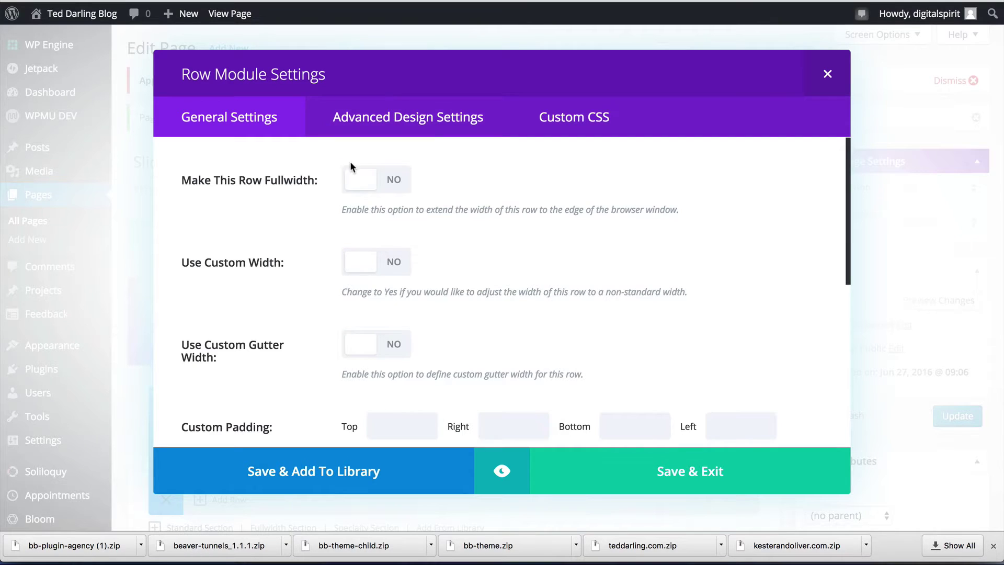
scroll(350, 162, "down", 3)
scroll(350, 166, "down", 3)
left_click(827, 73)
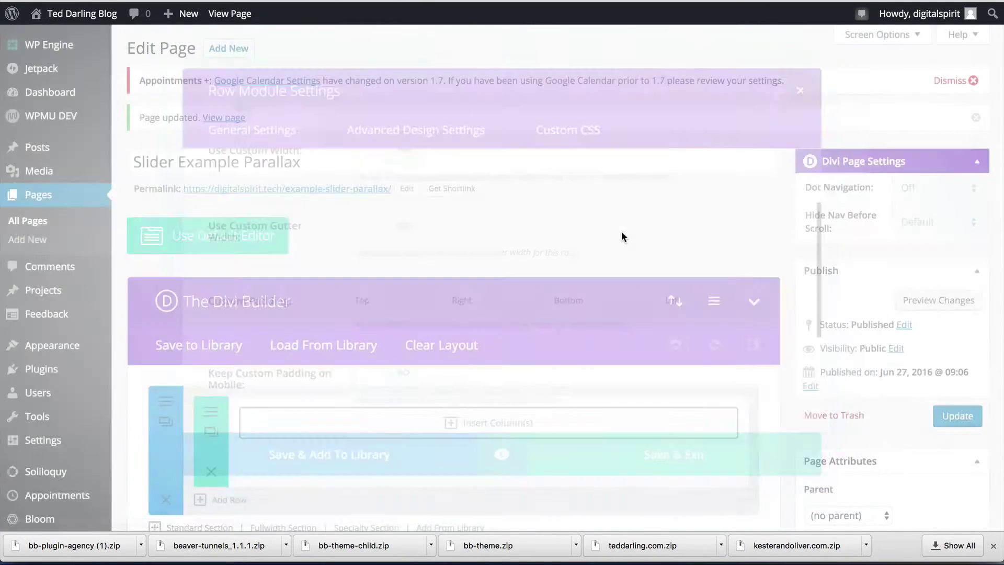
- Move the fullwidth section containing the slider above the standard section in the Divi Builder
scroll(621, 231, "down", 5)
scroll(622, 239, "down", 3)
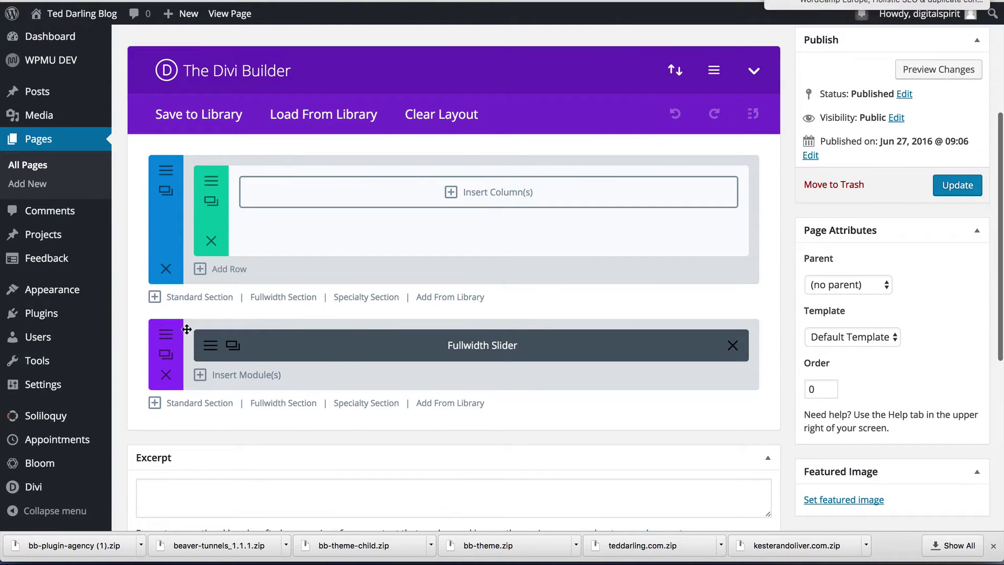
left_click_drag(178, 329, 198, 157)
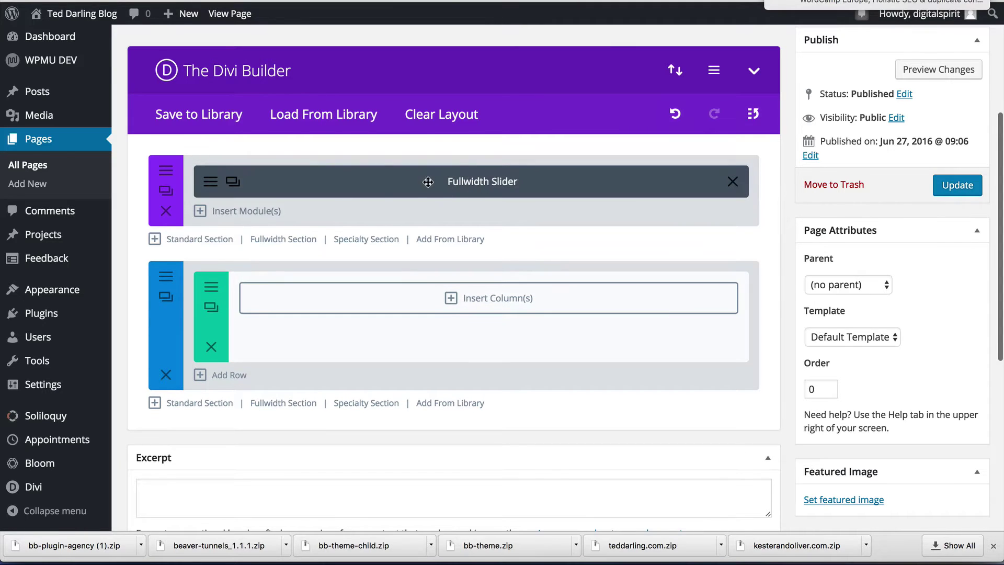
- Open the second slide's settings from the Fullwidth Slider module and start choosing a new background image file from the computer
left_click(212, 182)
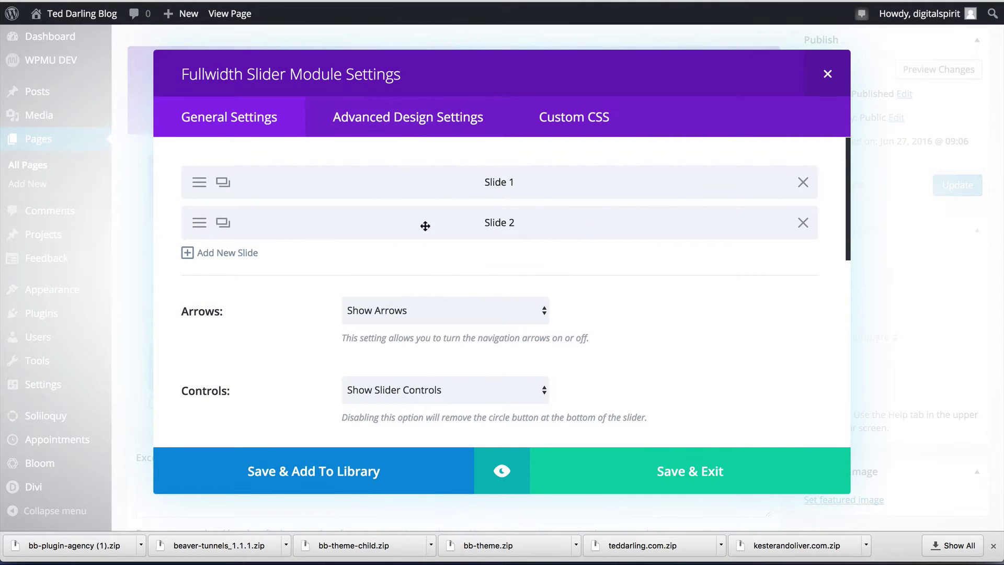
left_click(200, 222)
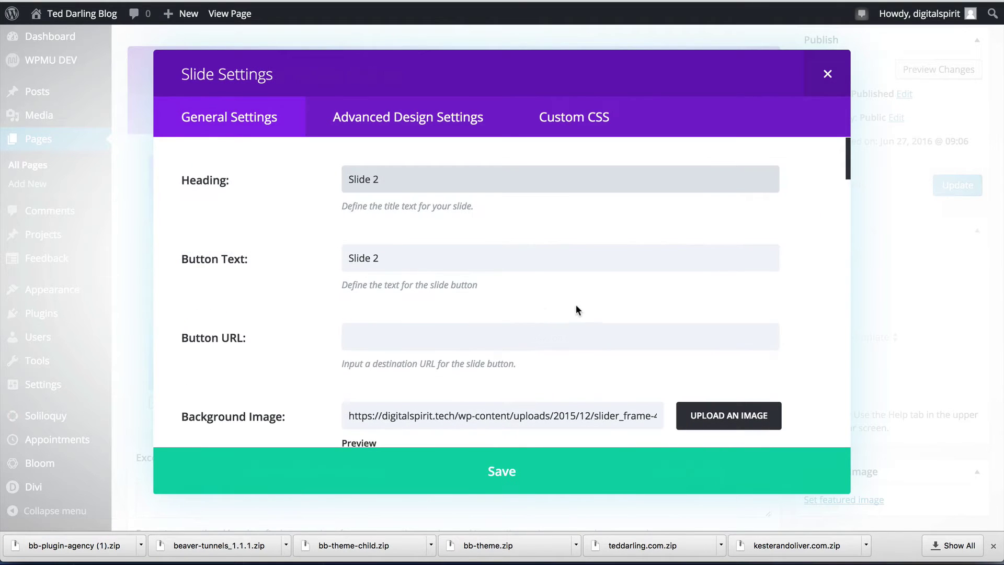
scroll(636, 386, "down", 2)
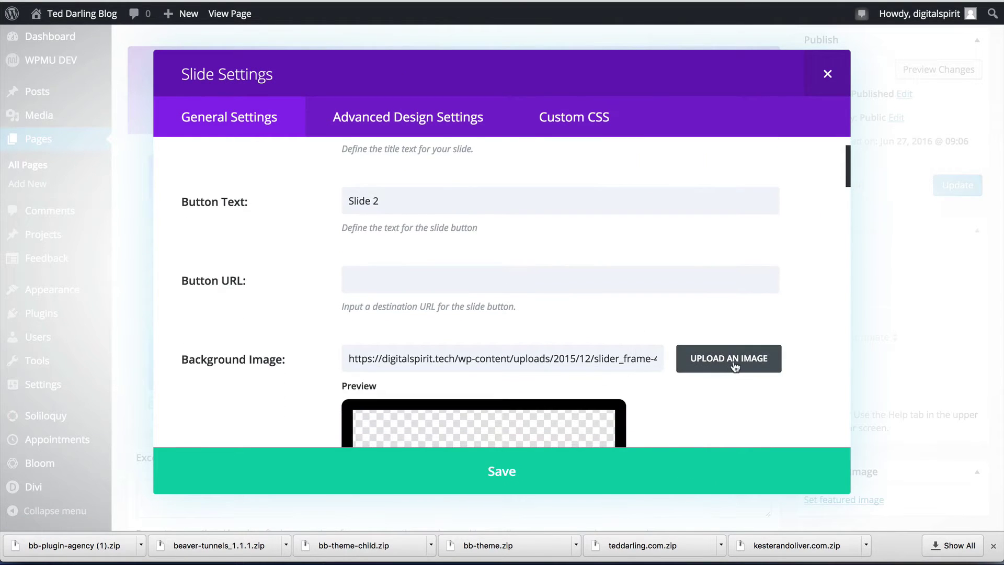
left_click(732, 360)
left_click(56, 72)
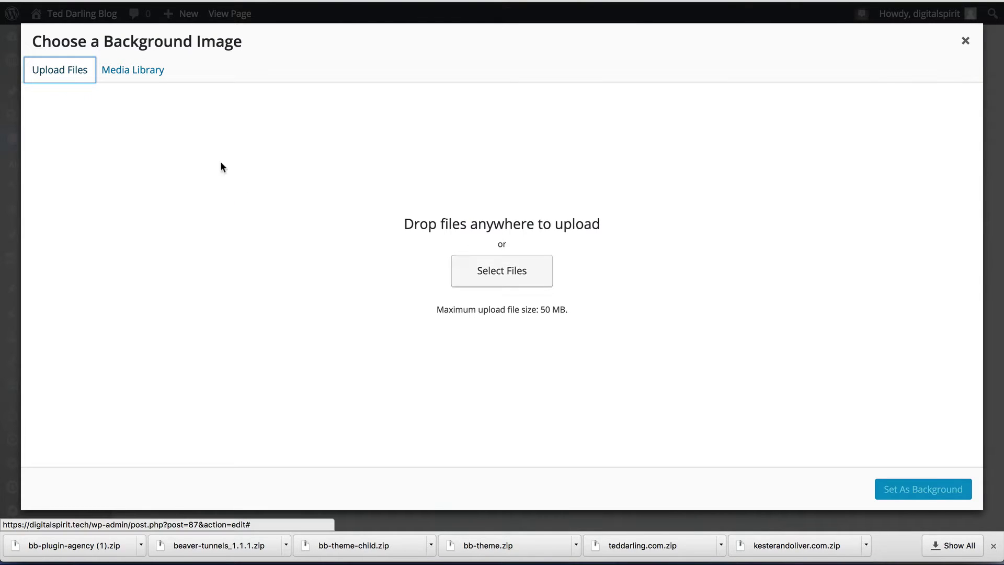
left_click(137, 71)
left_click(66, 73)
left_click(541, 276)
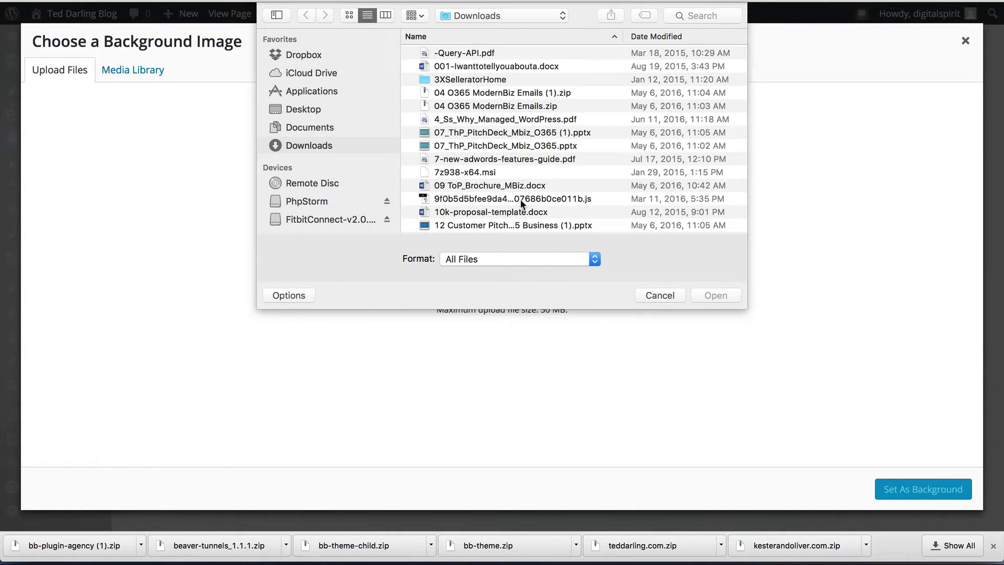
- Look for a background image in the Downloads, Documents and 3x-generator folders
scroll(520, 201, "down", 2)
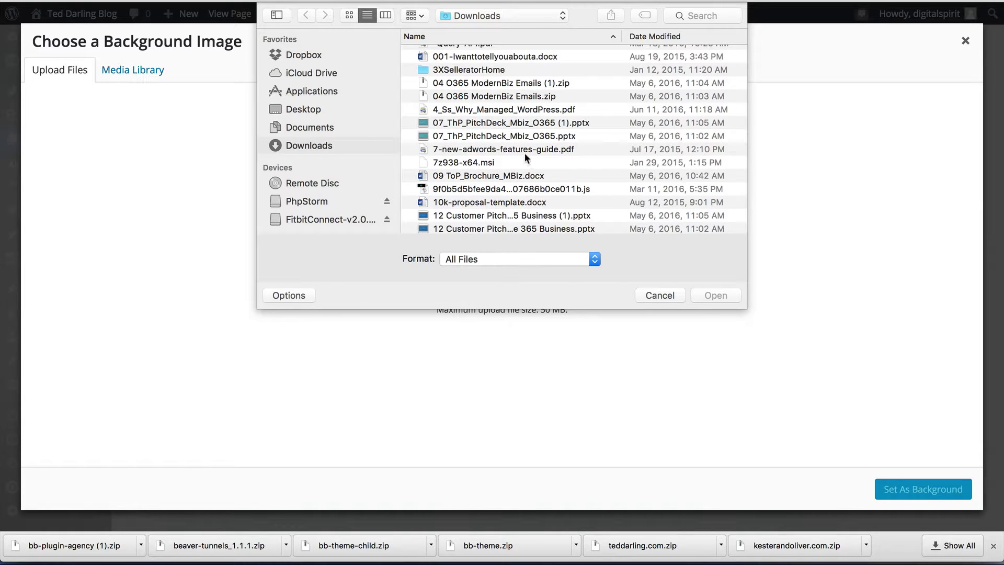
scroll(527, 156, "down", 3)
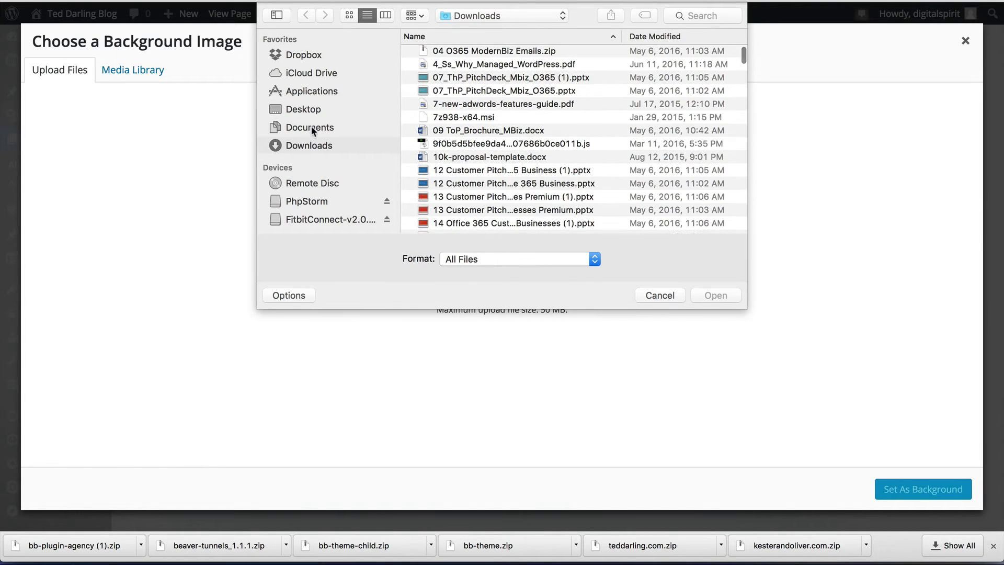
left_click(312, 126)
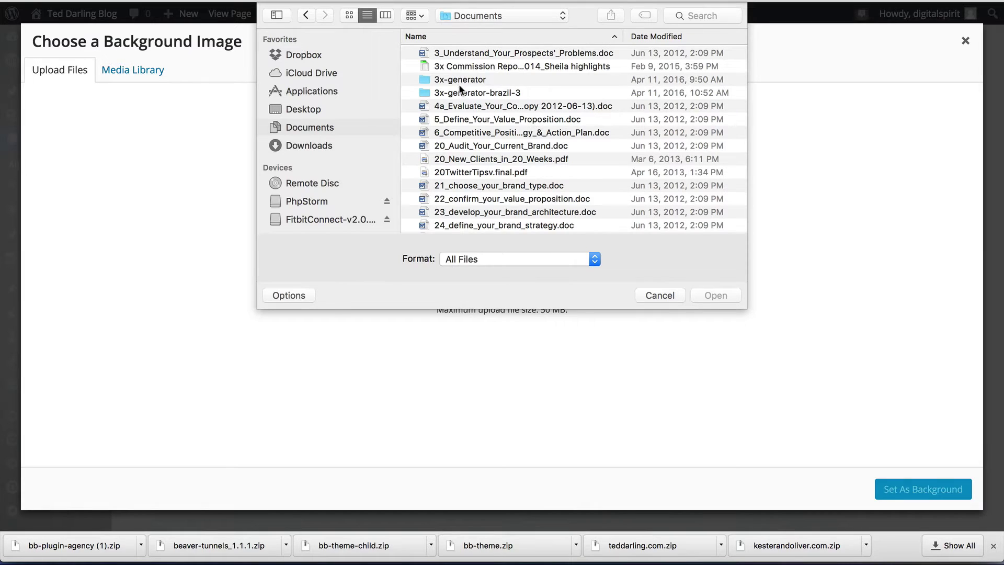
double_click(459, 81)
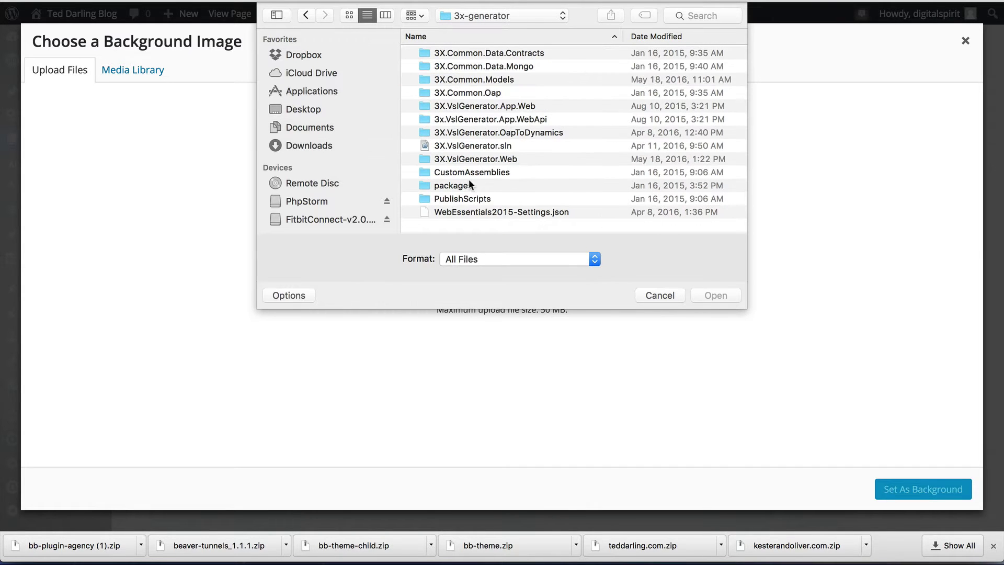
left_click(306, 14)
scroll(489, 142, "down", 8)
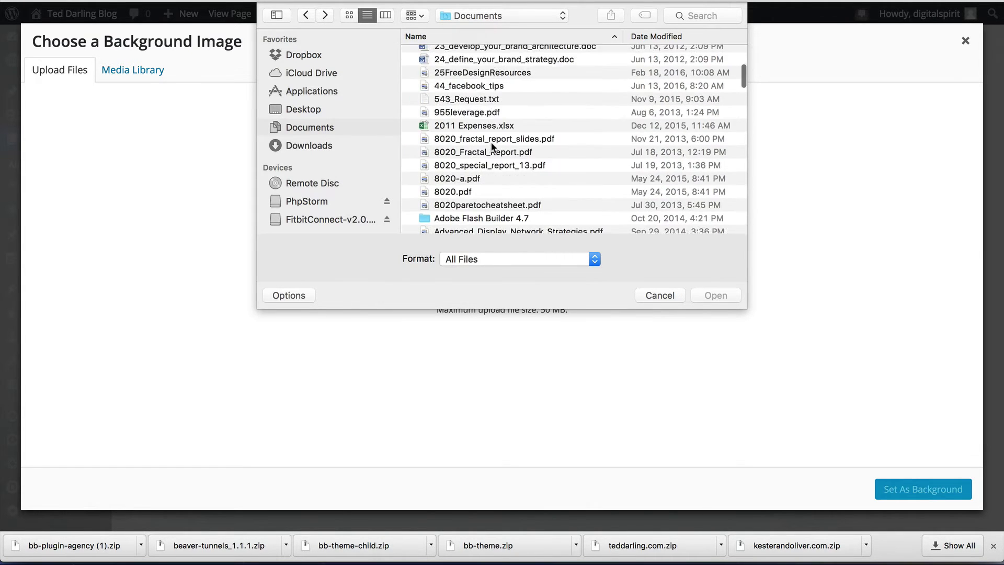
scroll(491, 142, "down", 10)
scroll(491, 142, "up", 1)
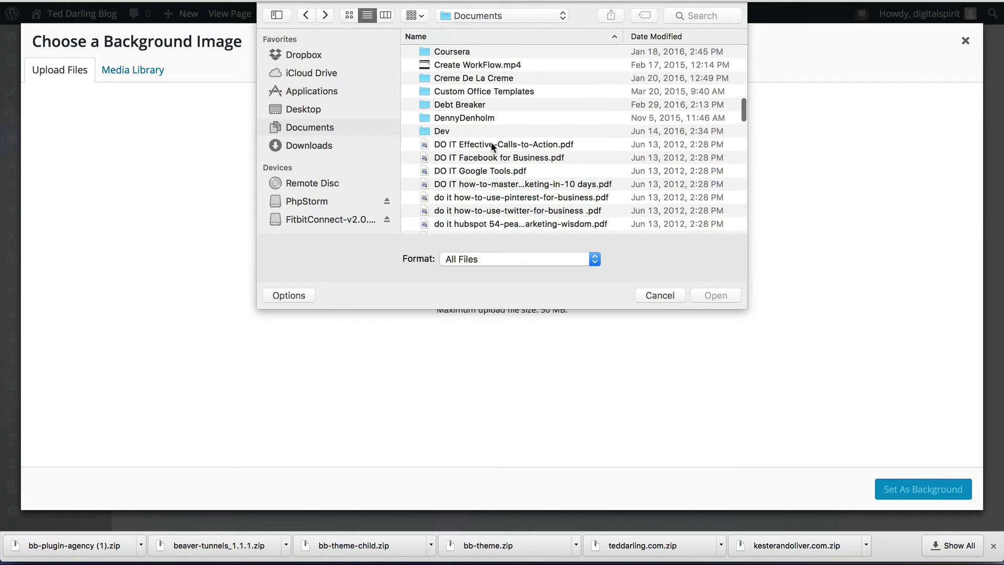
- Upload the non-resized financial-advisor PNG from Dev/Breathe Financial/breathefinancial.co.nz/images and set it as the second slide's background
double_click(442, 137)
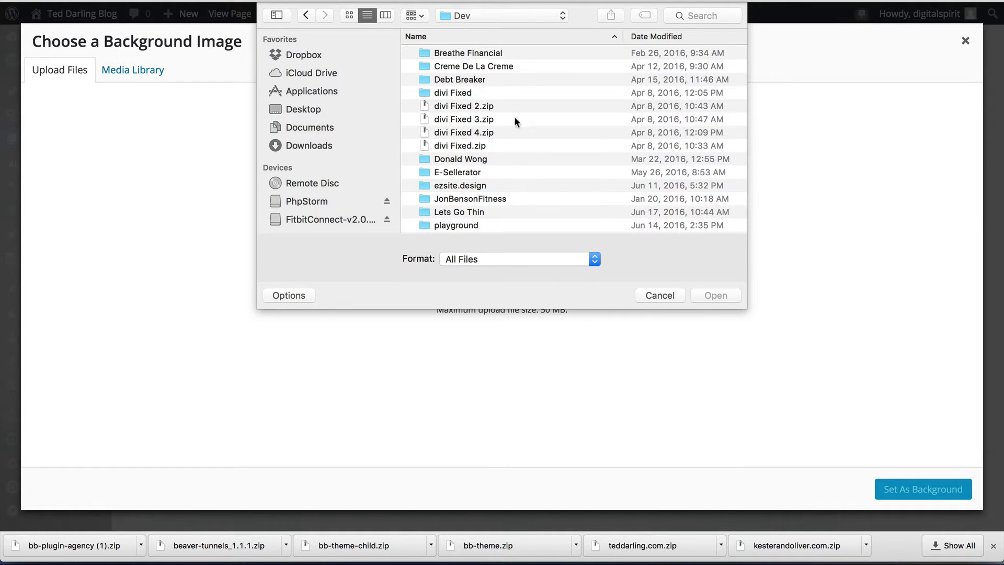
double_click(468, 51)
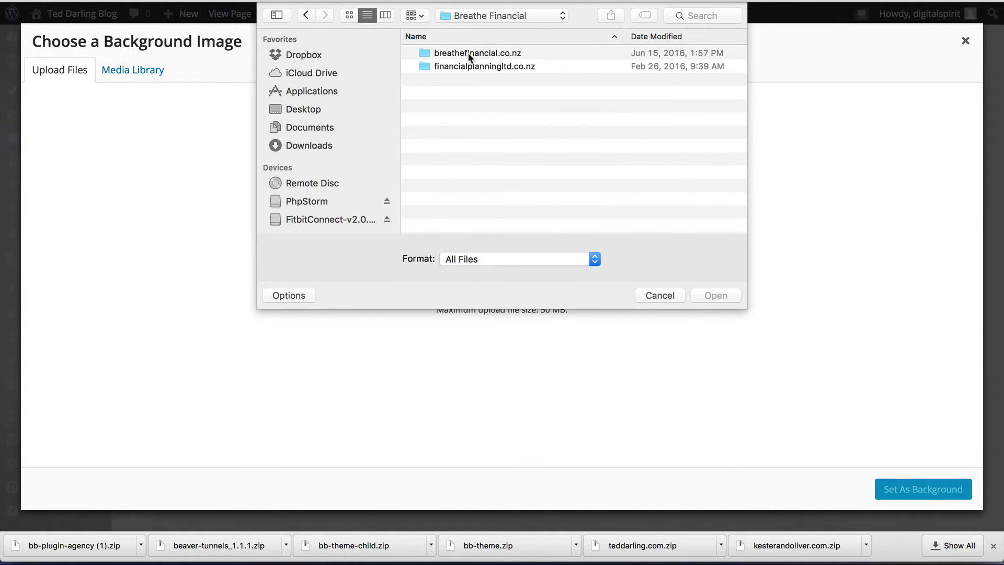
double_click(469, 53)
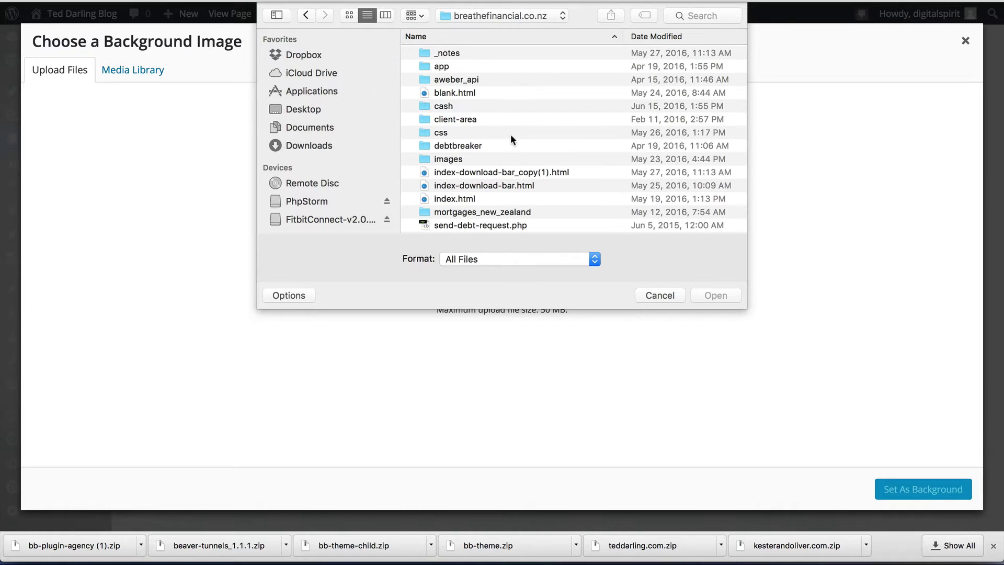
double_click(446, 158)
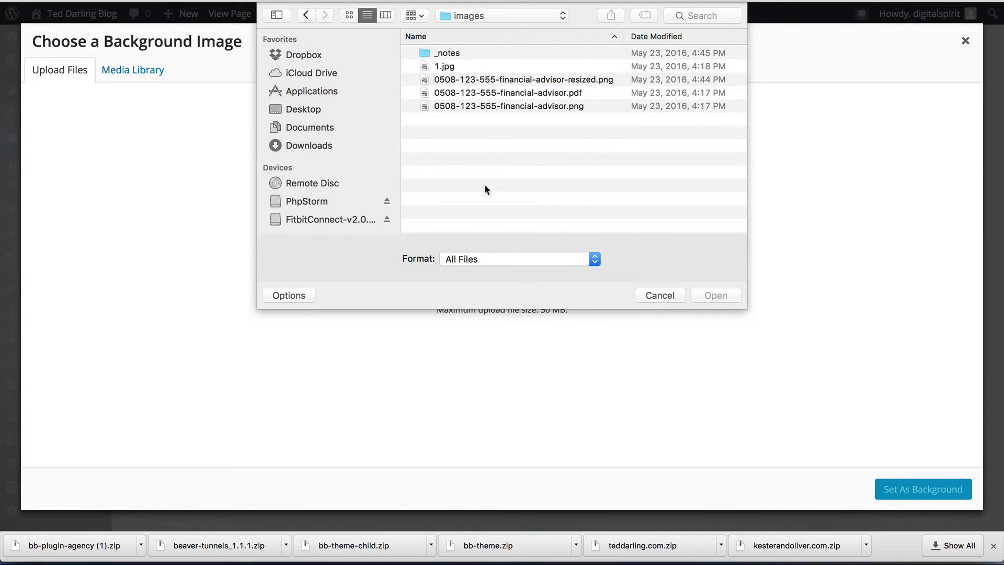
double_click(539, 106)
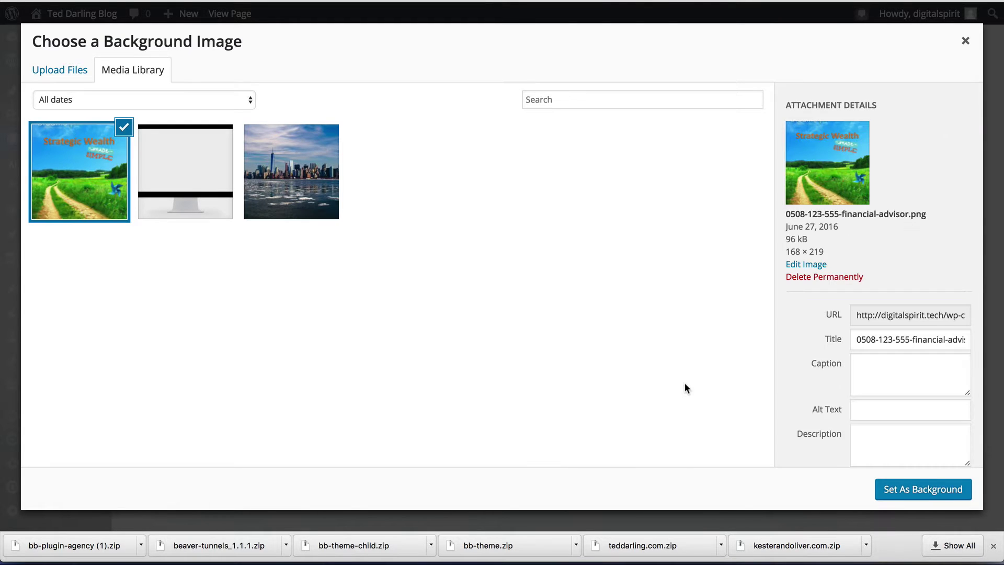
left_click(923, 491)
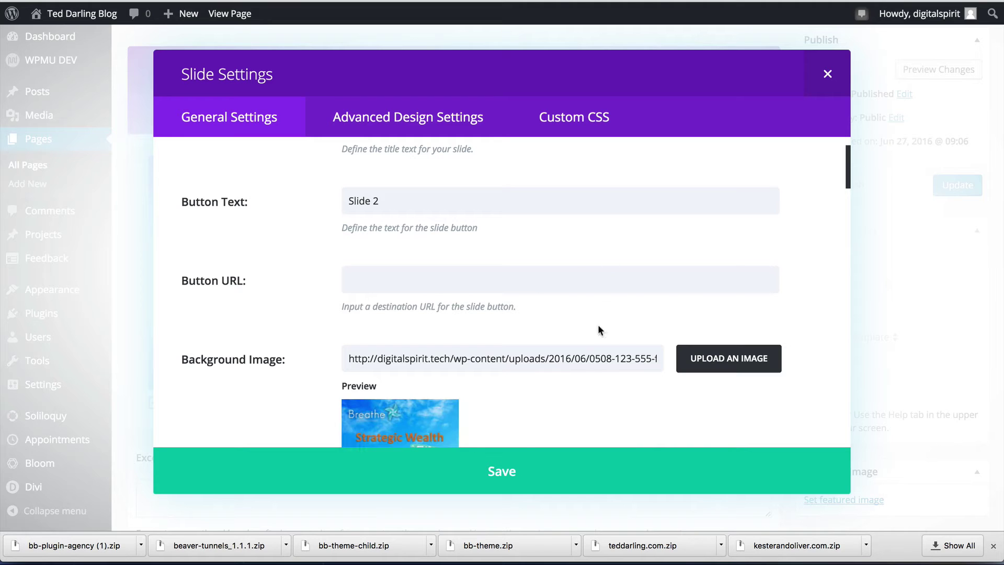
- Reopen the second slide's background image upload and start choosing another file from the computer
scroll(564, 351, "down", 2)
left_click(724, 303)
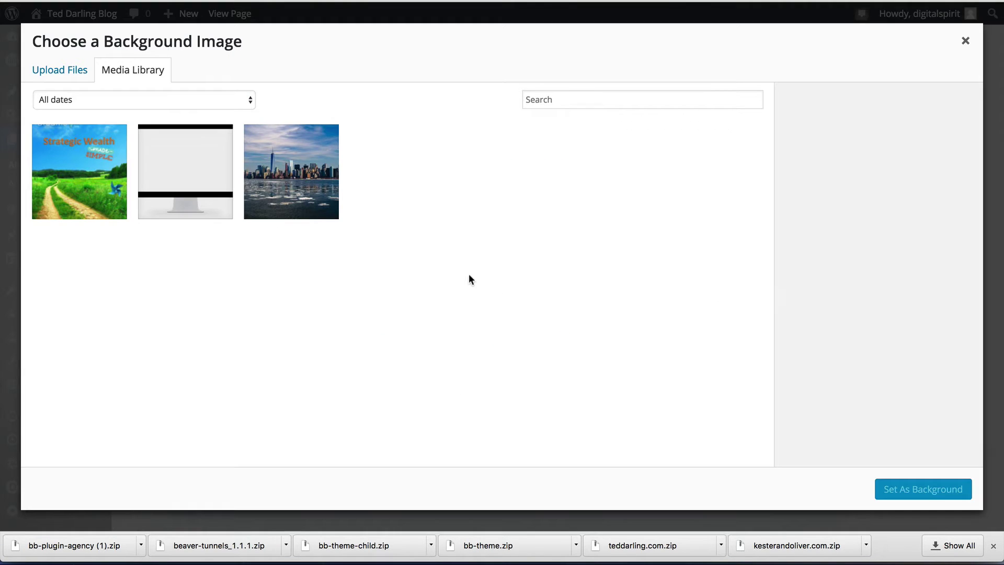
left_click(68, 72)
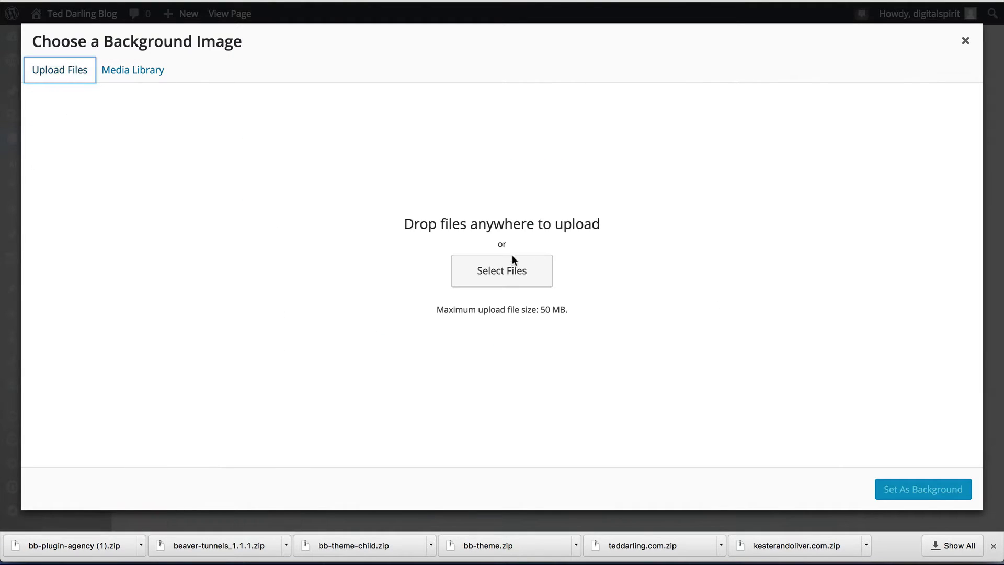
left_click(510, 273)
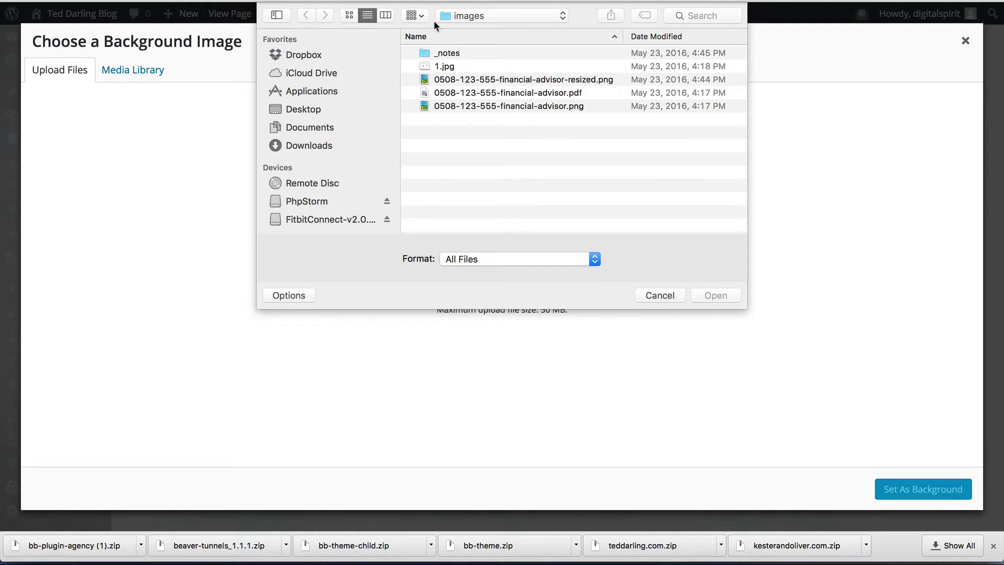
left_click(487, 18)
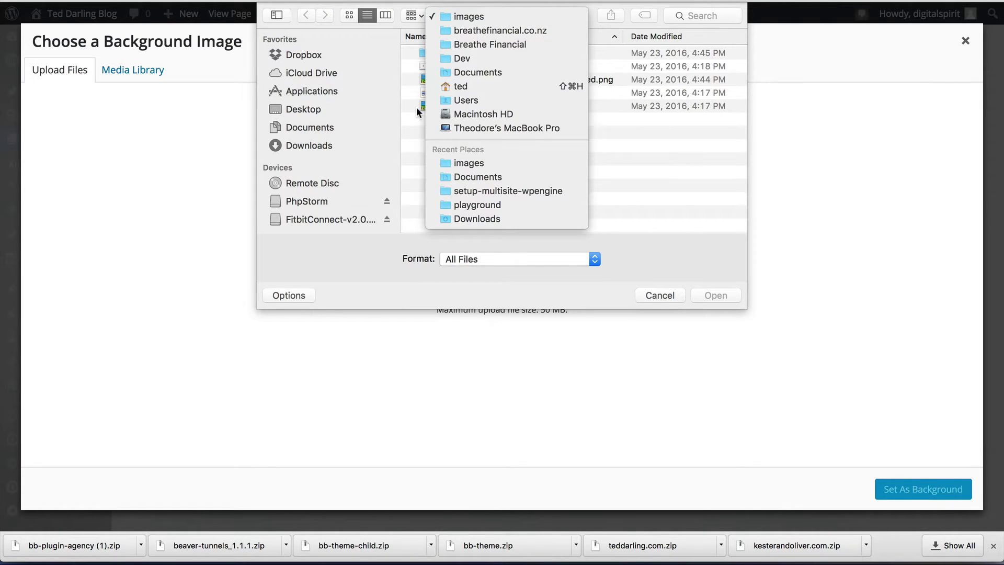
left_click(402, 130)
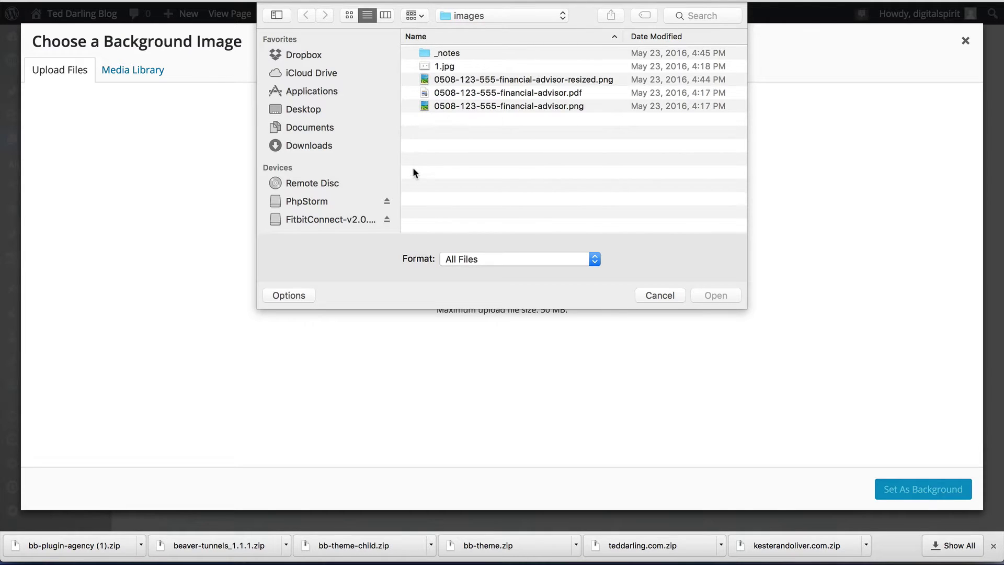
- Check the ClientProjects/3X folder in Documents for another background image and return to Documents
left_click(315, 127)
scroll(452, 135, "down", 10)
scroll(456, 139, "down", 7)
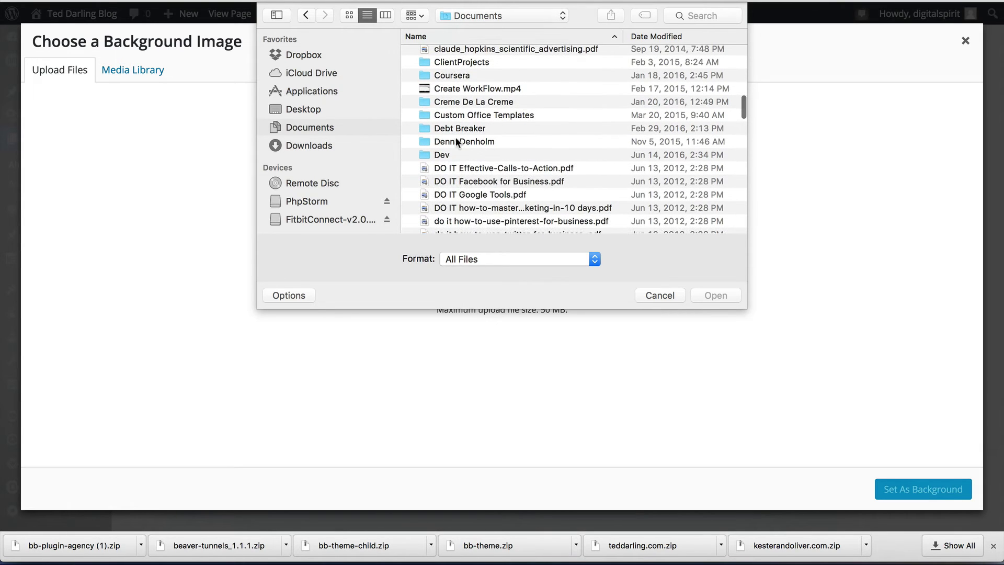
double_click(462, 63)
double_click(442, 52)
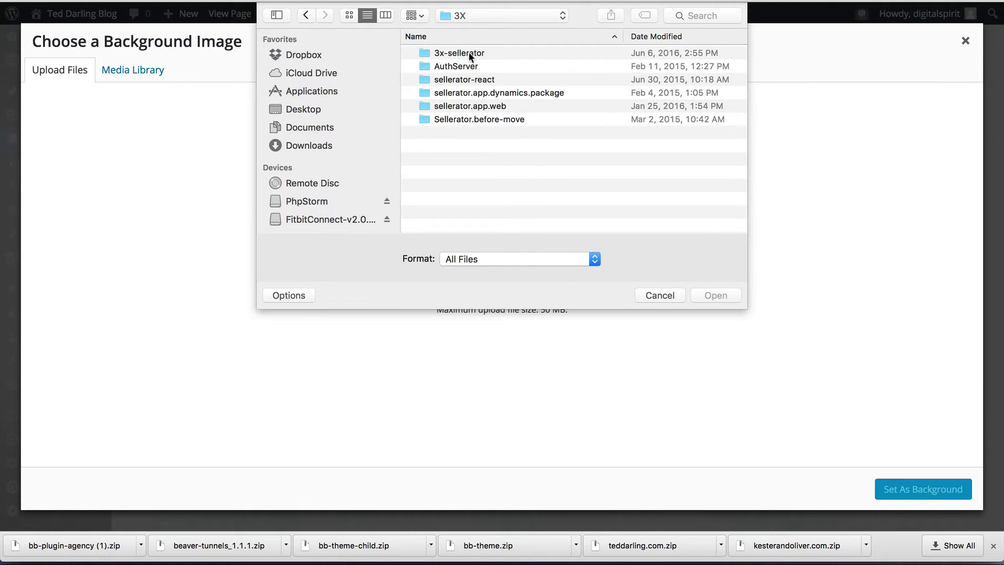
left_click(306, 15)
left_click(306, 15)
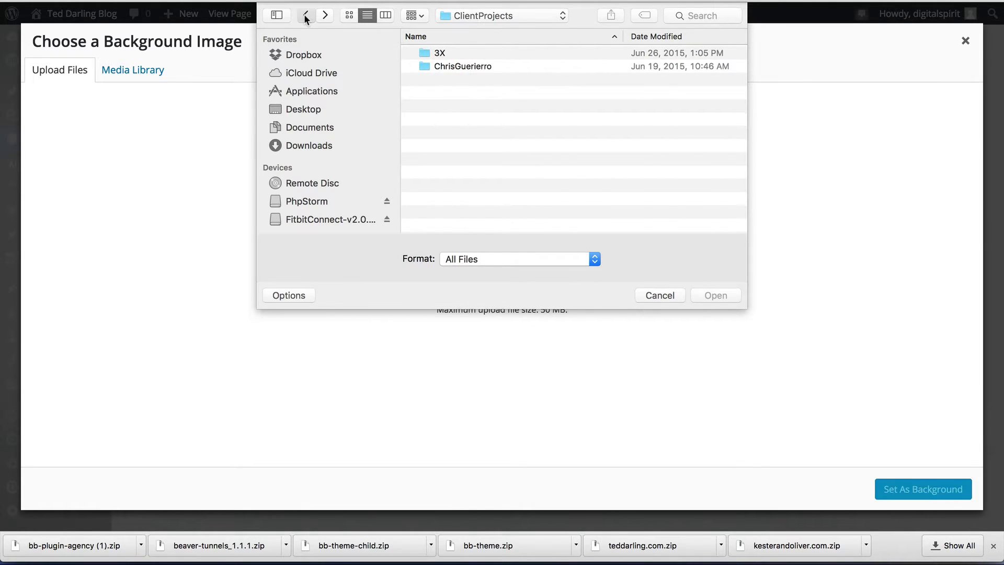
- Open the Dev folder inside Documents and look through its project folders for another background image
scroll(438, 149, "down", 3)
scroll(439, 149, "down", 10)
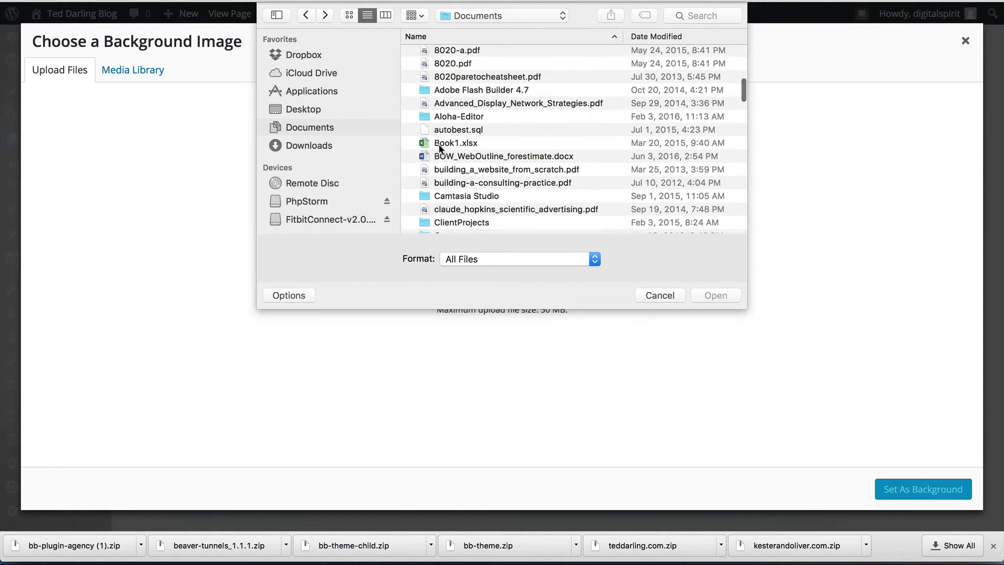
double_click(447, 142)
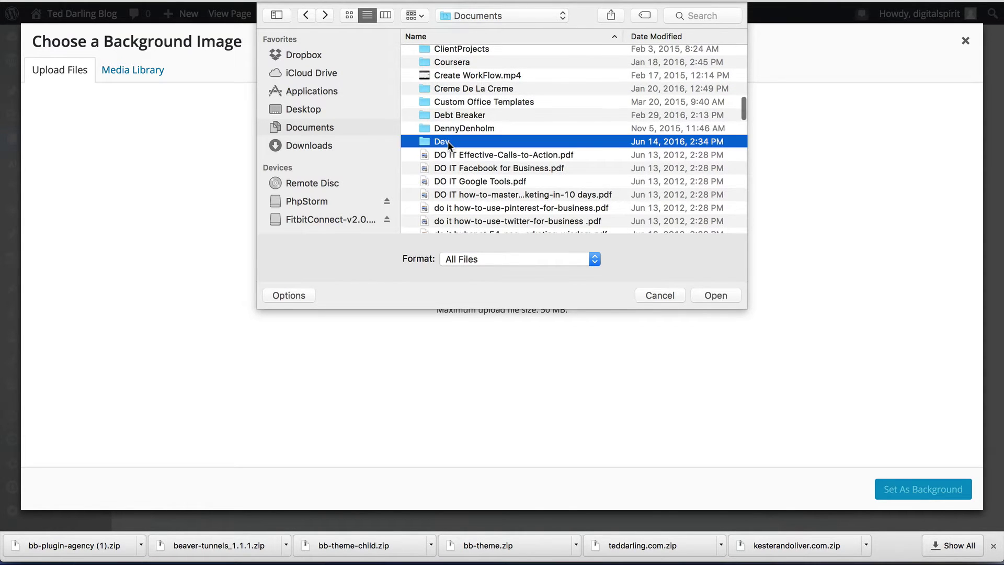
scroll(511, 120, "down", 3)
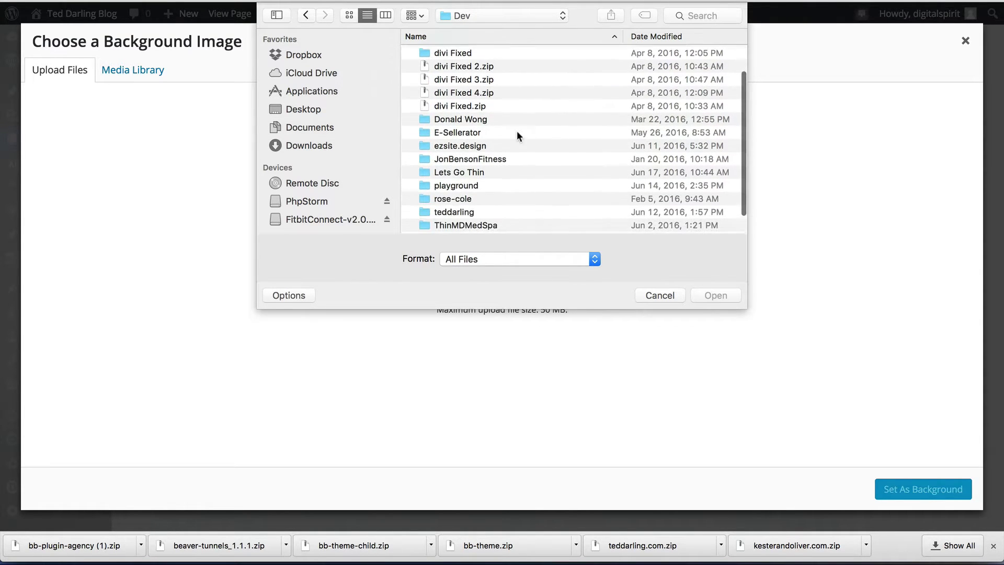
scroll(510, 130, "down", 2)
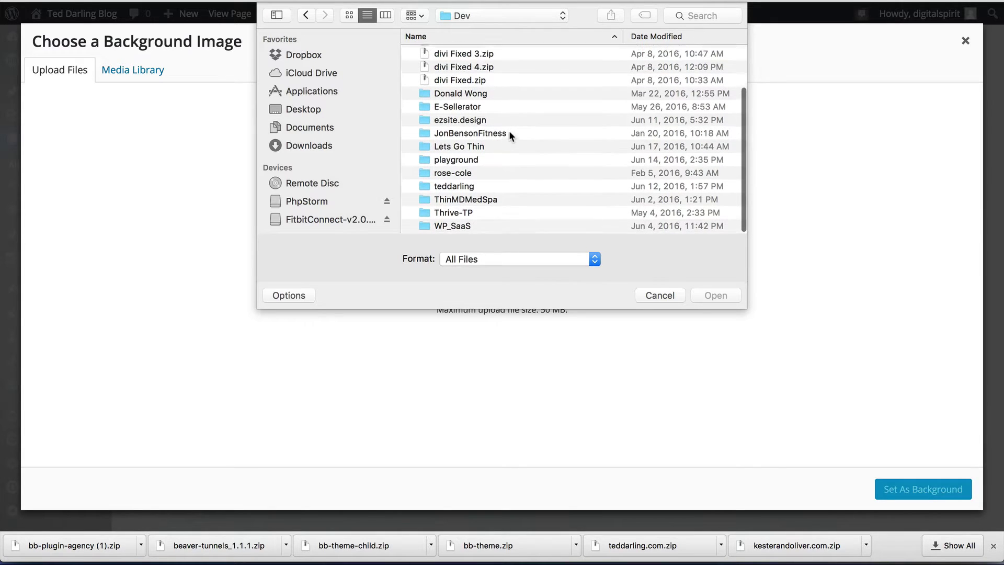
- Check the ThinMDMedSpa project's wp-content folder for a background image and return to the Dev folder
double_click(467, 200)
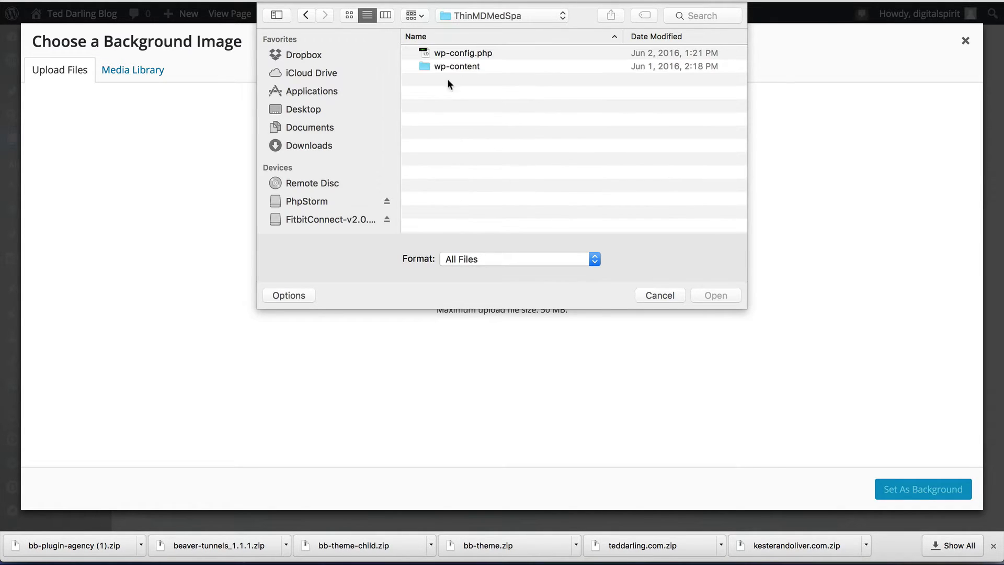
double_click(441, 65)
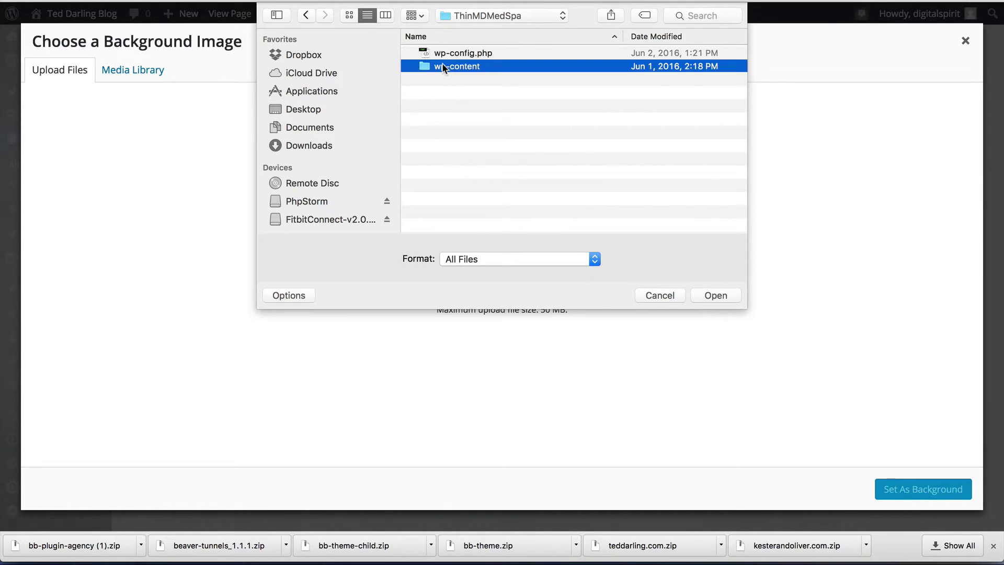
left_click(306, 15)
left_click(306, 15)
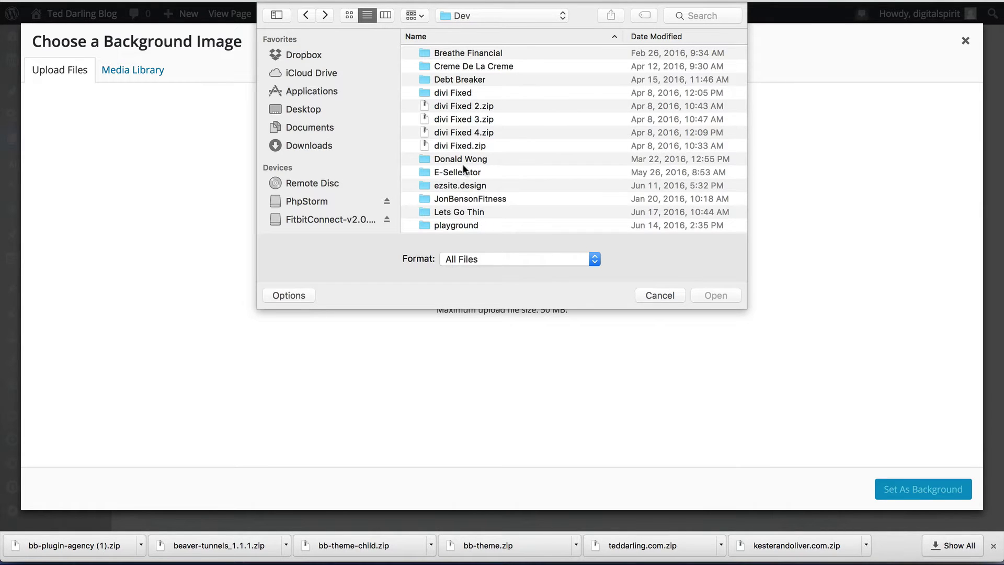
- Open the capasso theme's images folder under Lets Go Thin/wp-content/themes in Dev
double_click(451, 210)
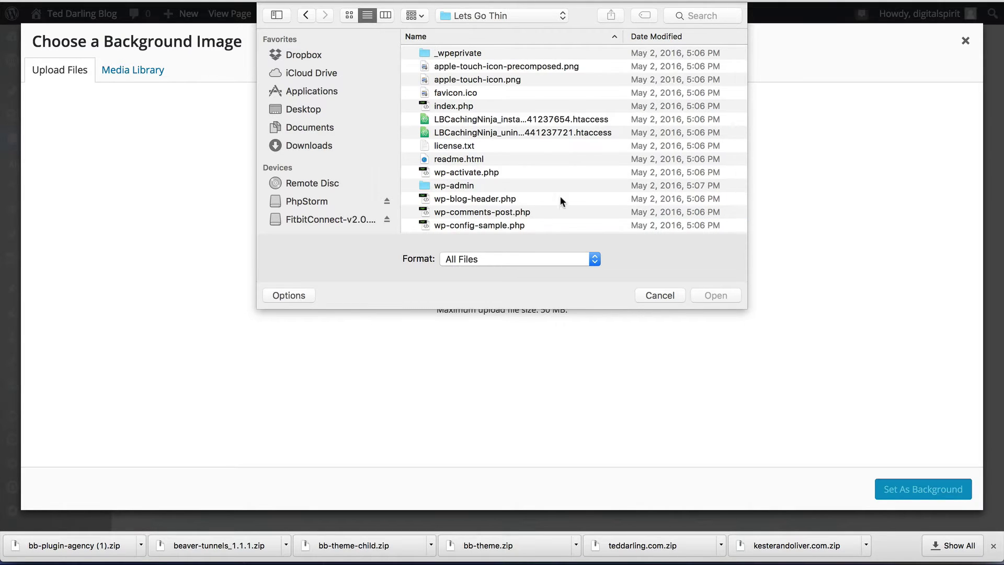
scroll(564, 192, "down", 2)
scroll(565, 193, "up", 2)
scroll(565, 192, "down", 2)
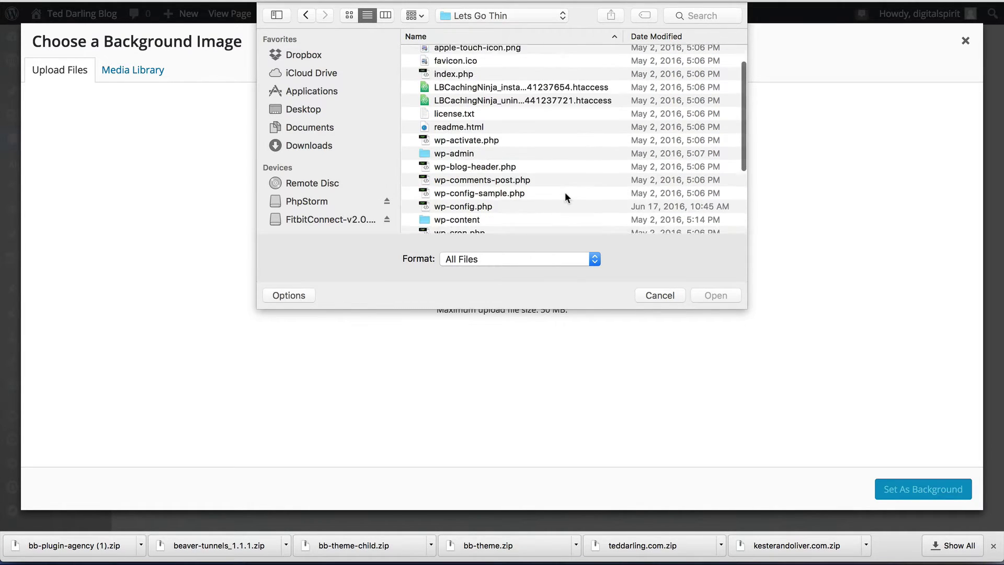
scroll(564, 195, "down", 3)
double_click(455, 158)
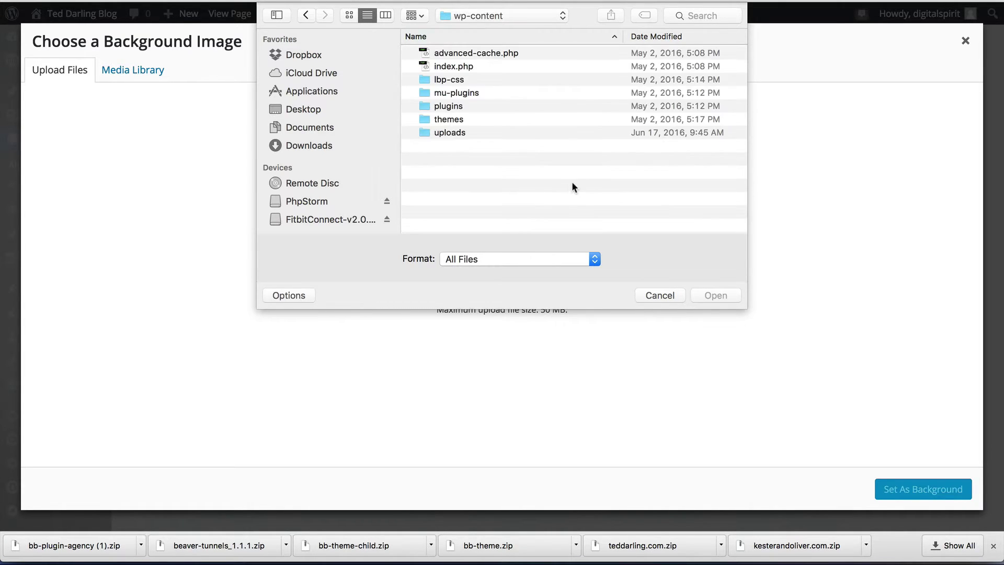
double_click(452, 119)
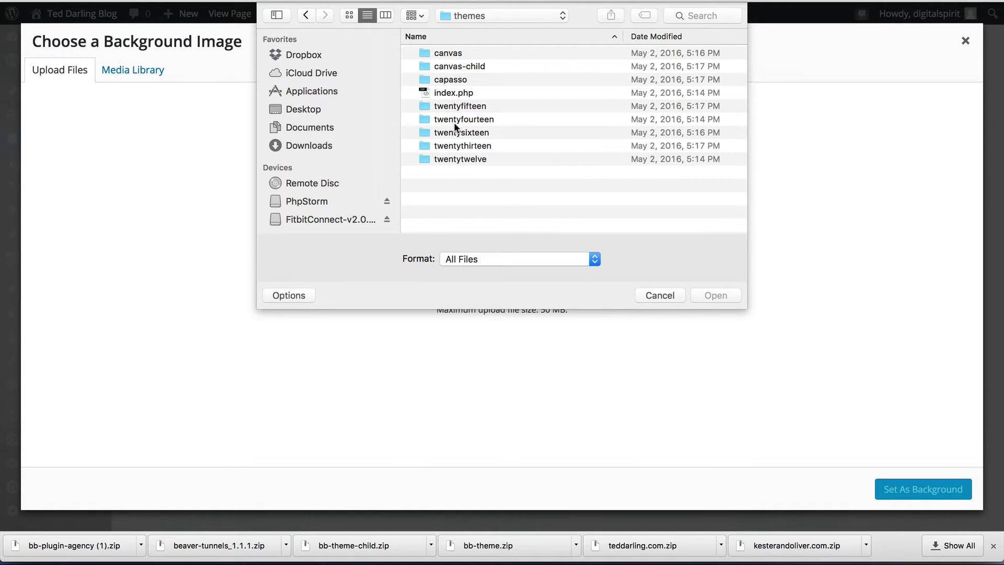
double_click(447, 80)
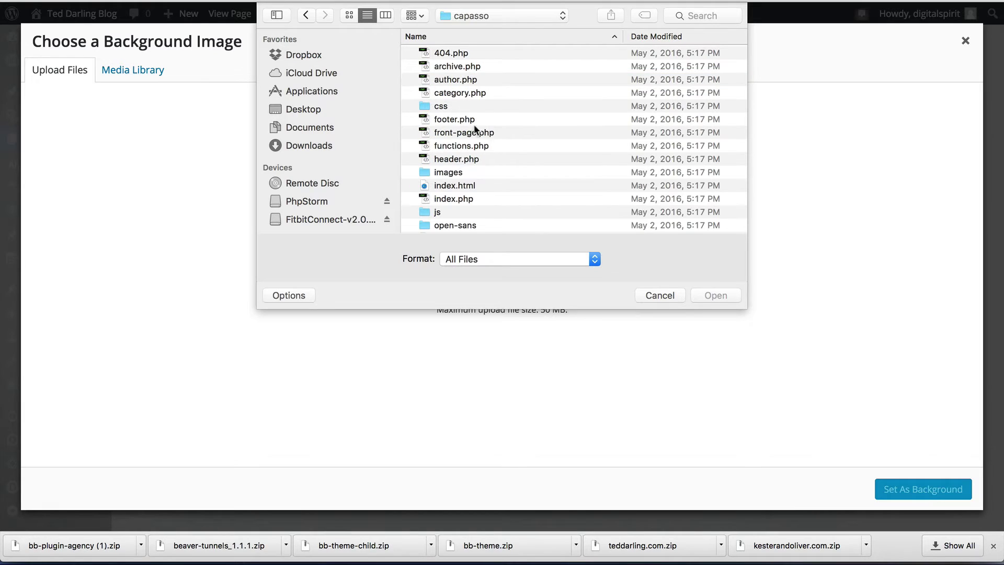
double_click(448, 174)
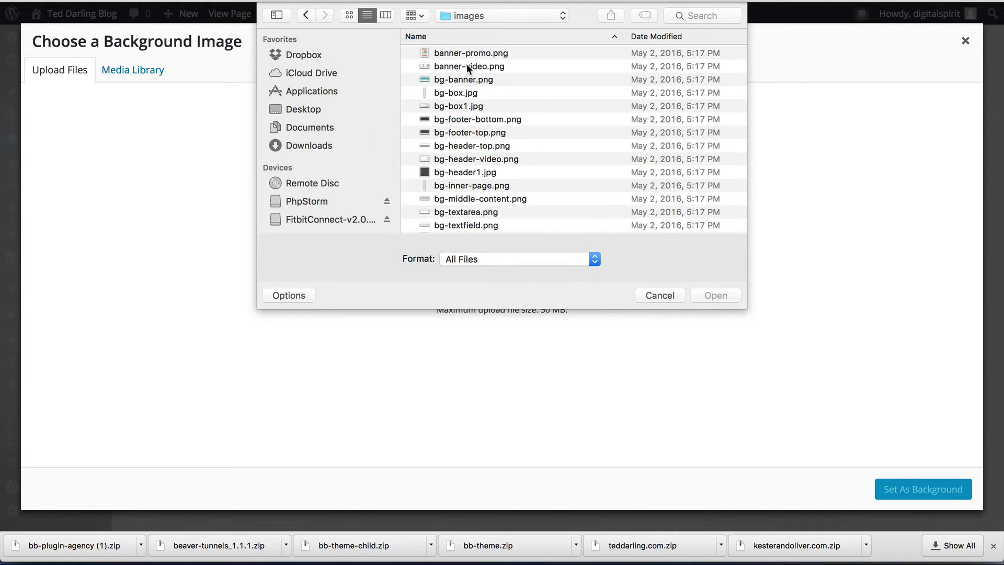
- Upload waist-tape-measure.png from the capasso images folder and set it as the second slide's background image
scroll(469, 130, "down", 5)
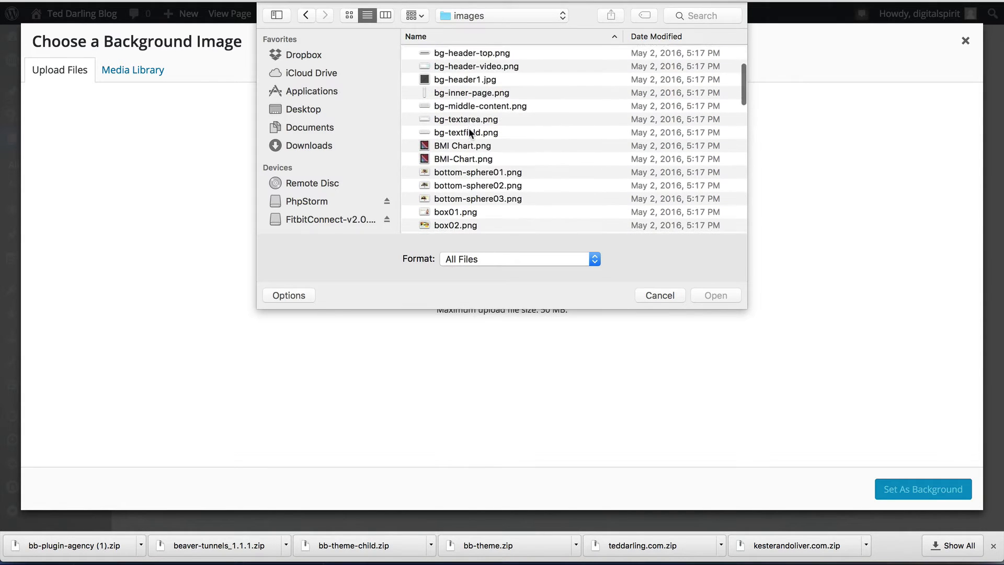
scroll(469, 131, "down", 3)
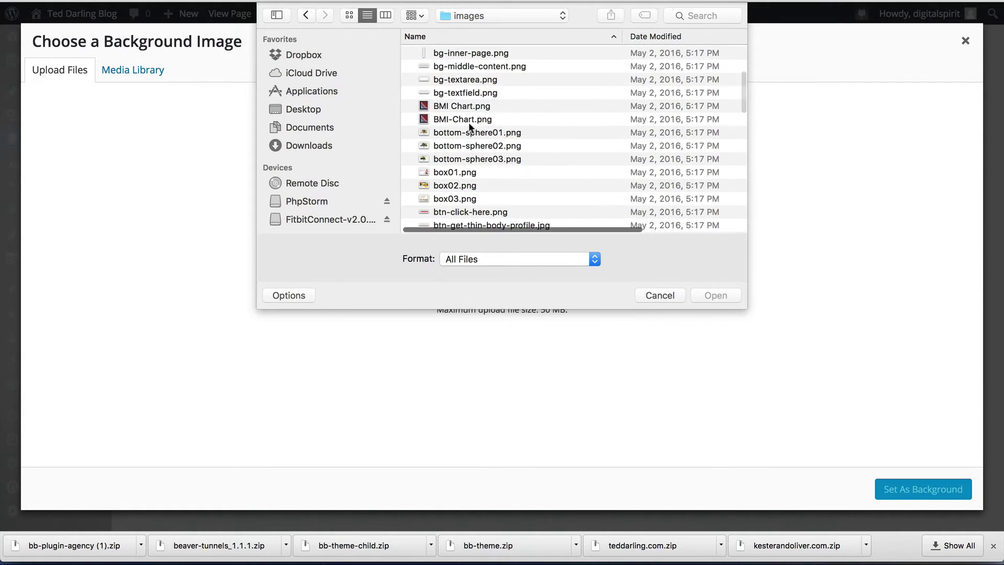
scroll(471, 120, "down", 8)
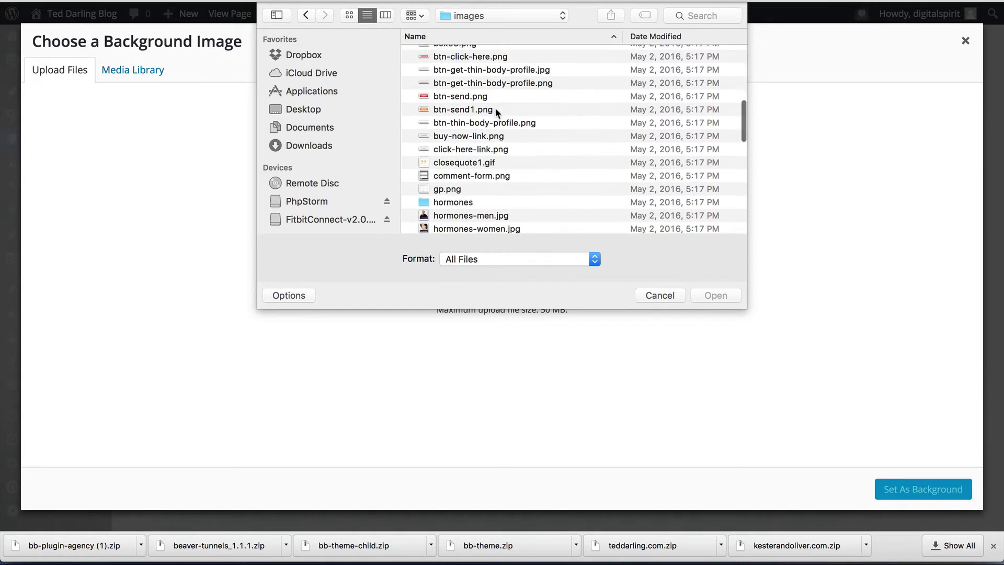
scroll(495, 109, "down", 5)
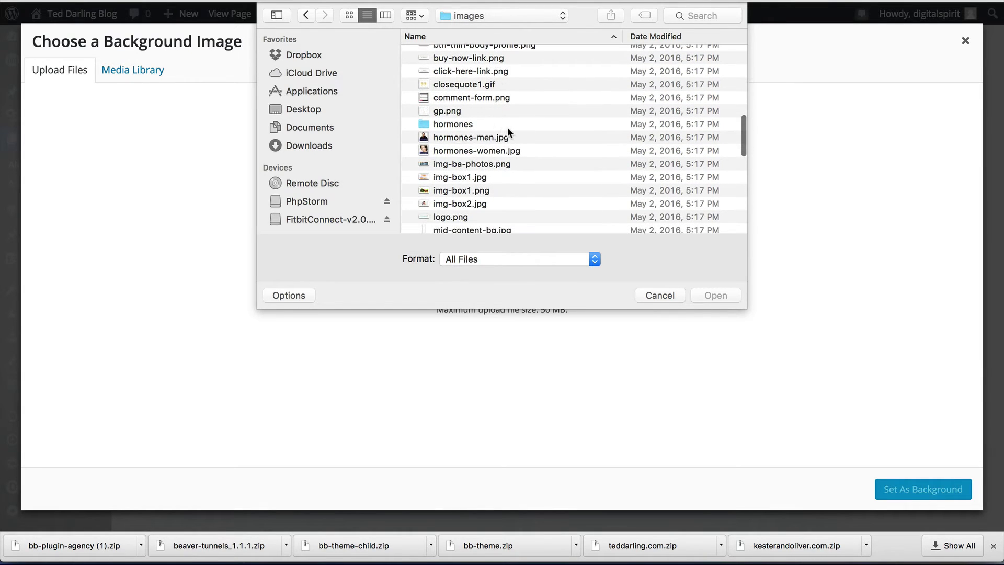
scroll(507, 128, "down", 2)
scroll(537, 139, "down", 5)
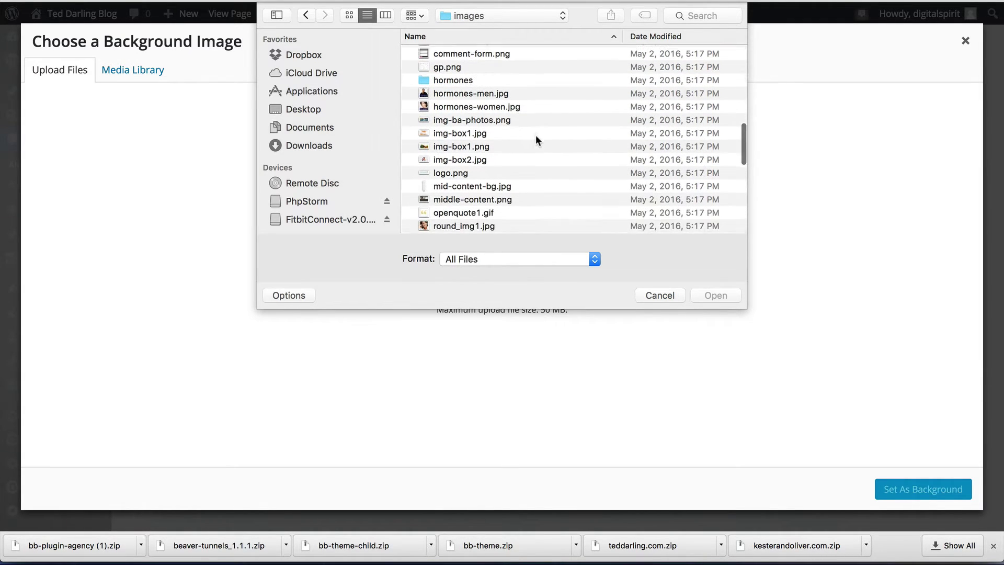
scroll(536, 137, "down", 7)
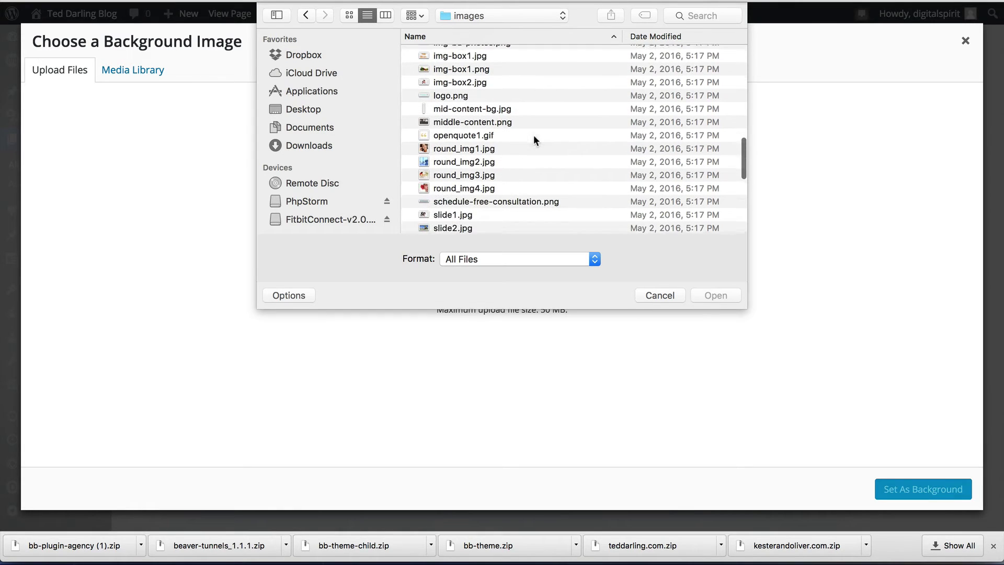
scroll(535, 139, "down", 5)
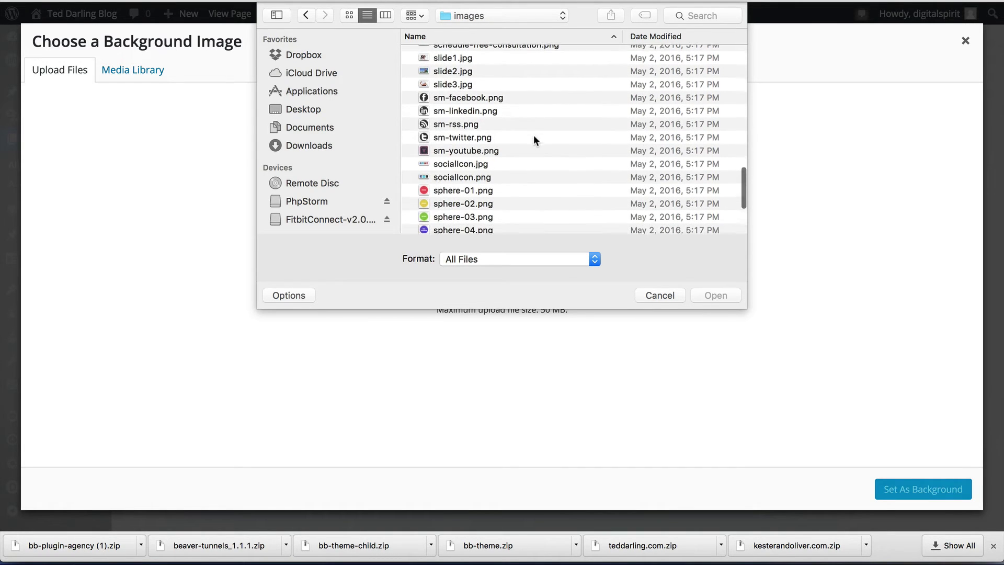
scroll(534, 139, "down", 3)
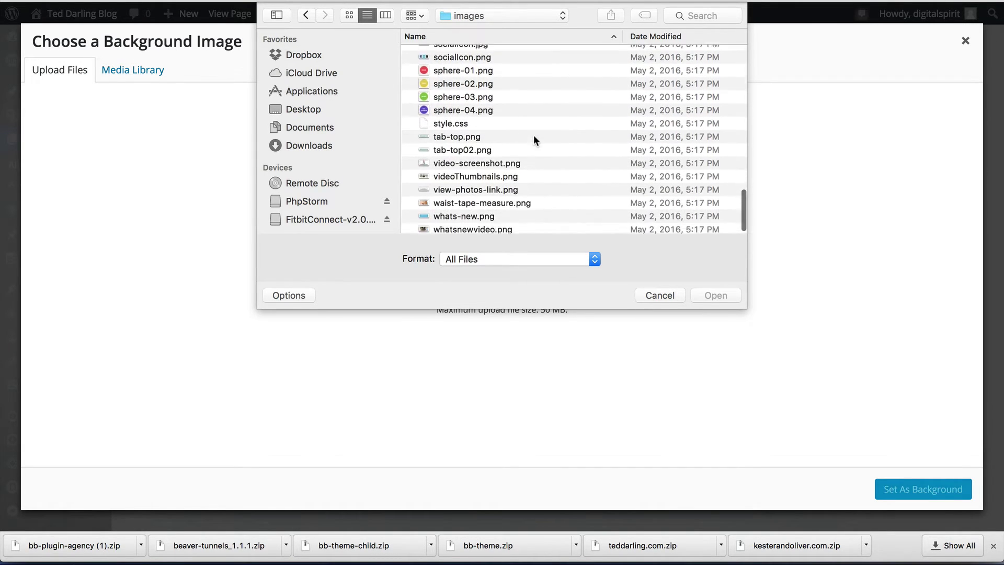
double_click(495, 201)
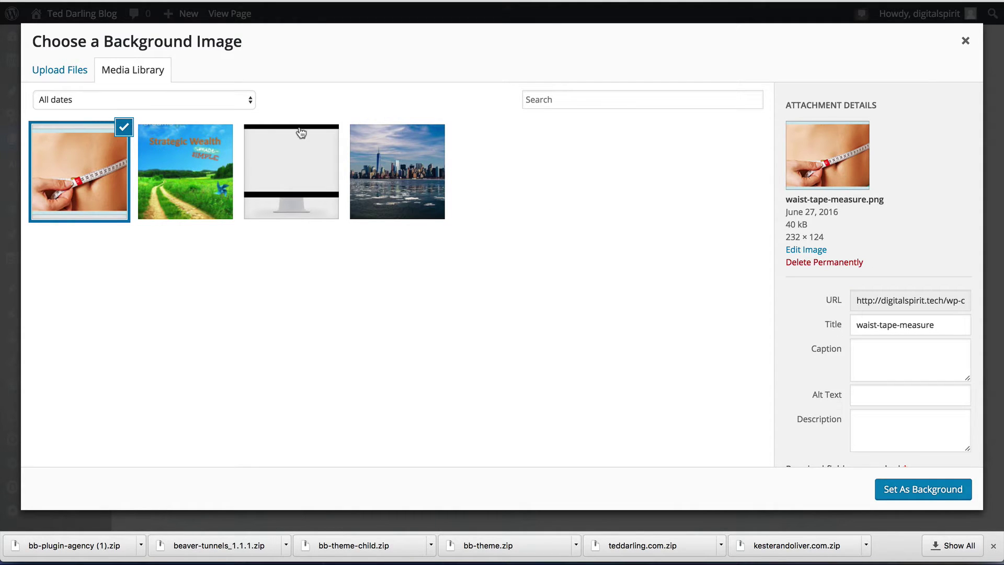
left_click(905, 494)
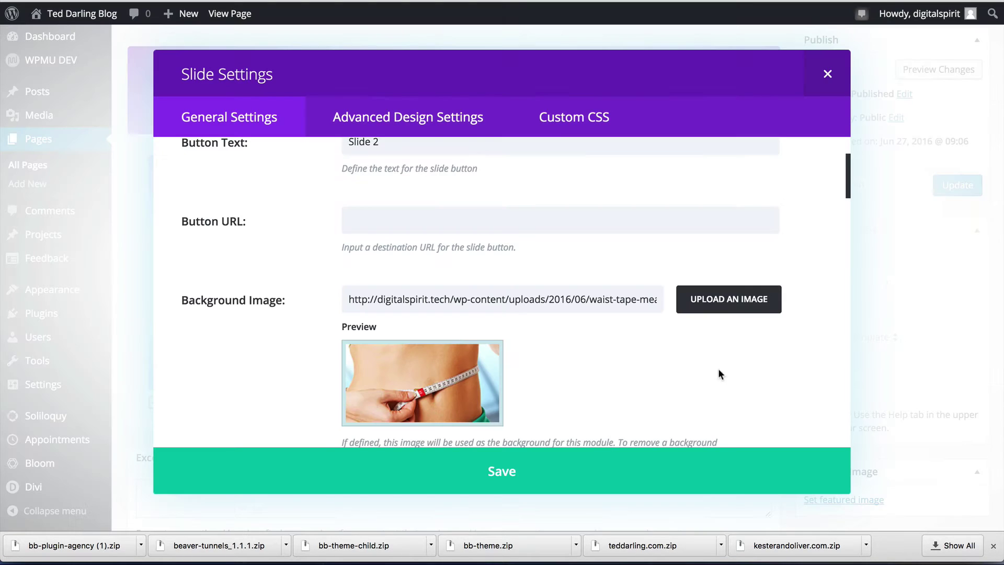
- Set the second slide's Background Image Size to Fit, leaving the Background Image Position at Default
scroll(570, 337, "down", 5)
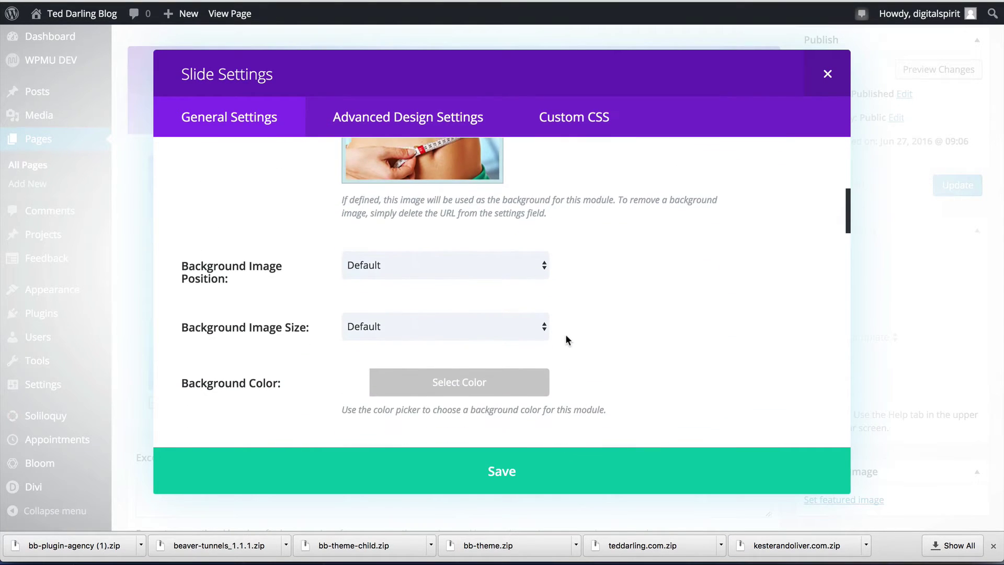
left_click(460, 257)
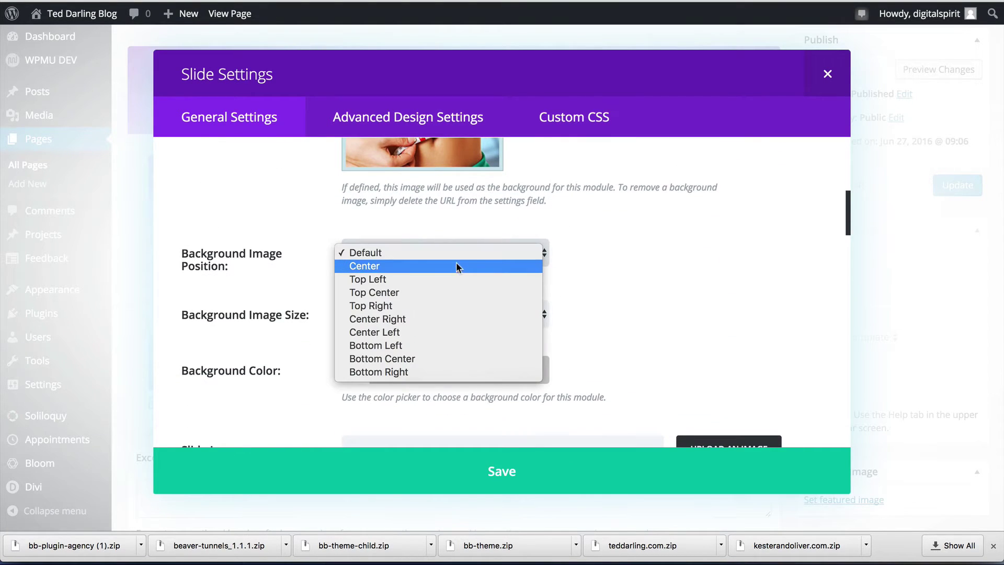
left_click(665, 257)
left_click(490, 314)
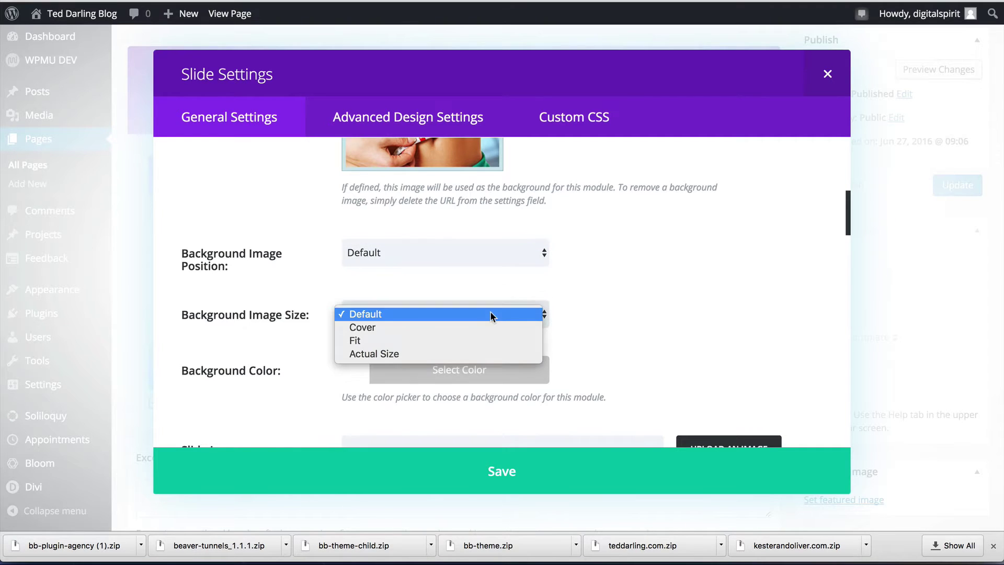
left_click(464, 339)
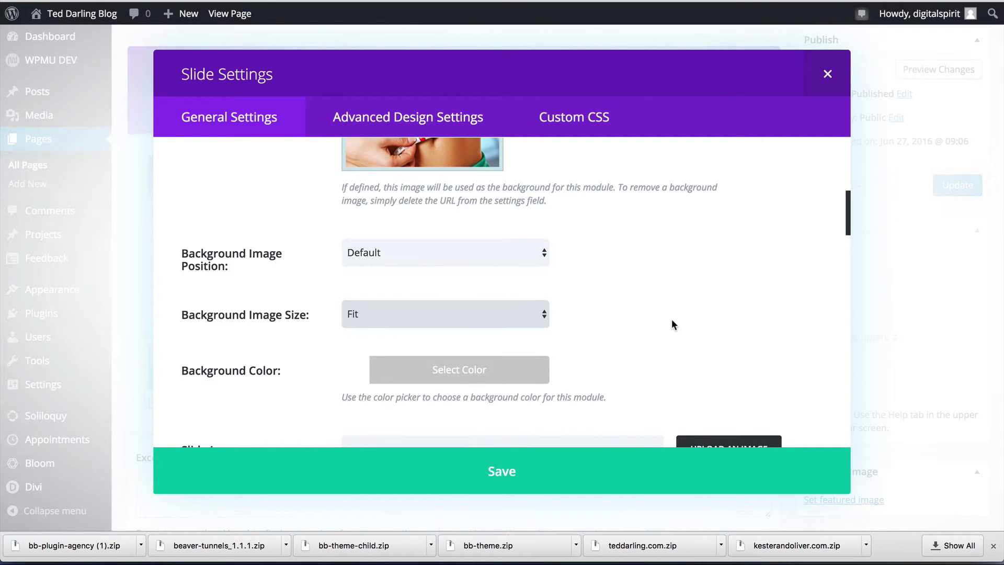
- Save the slide and Fullwidth Slider module settings and update the page
scroll(672, 322, "down", 2)
scroll(672, 322, "down", 15)
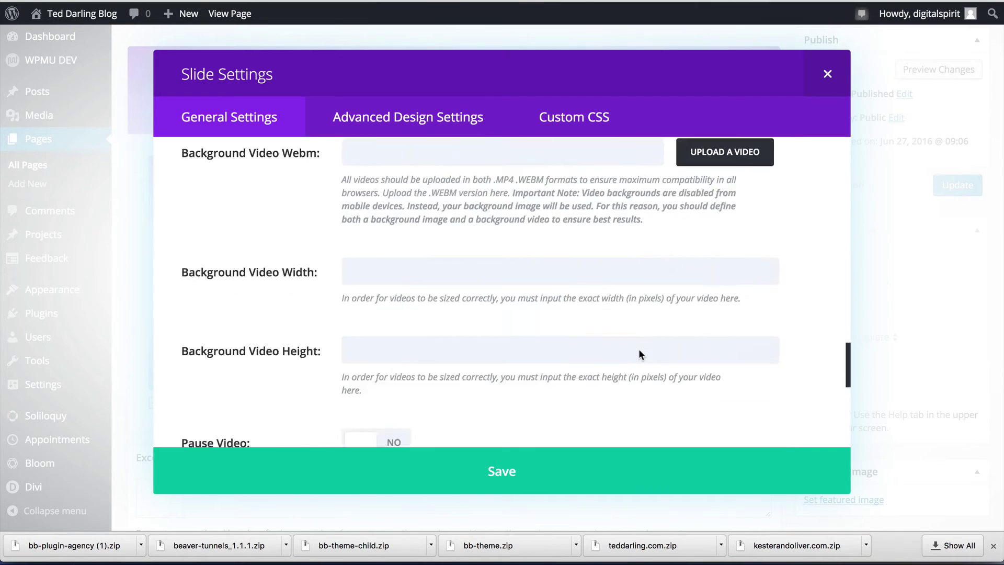
scroll(637, 355, "down", 3)
left_click(523, 470)
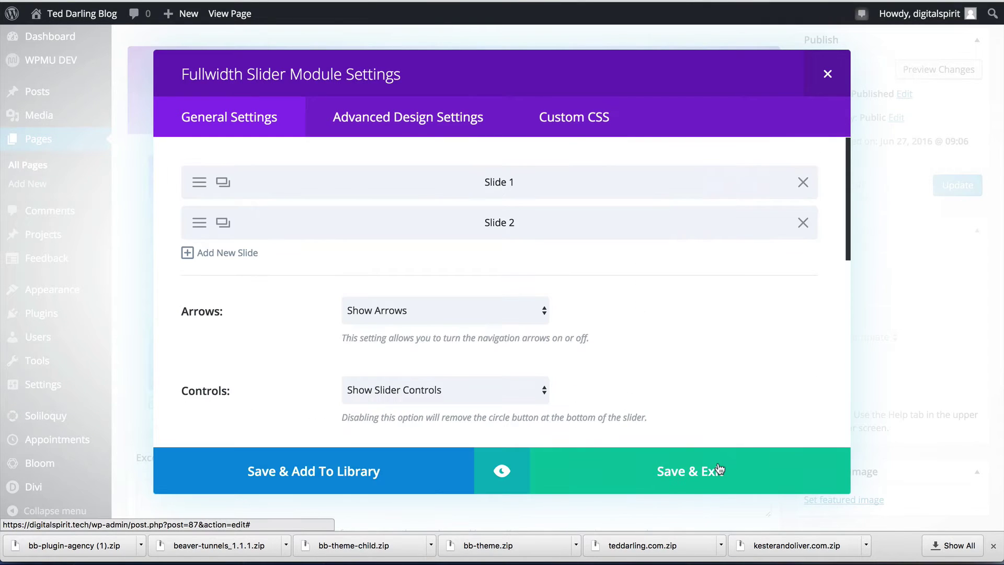
left_click(720, 469)
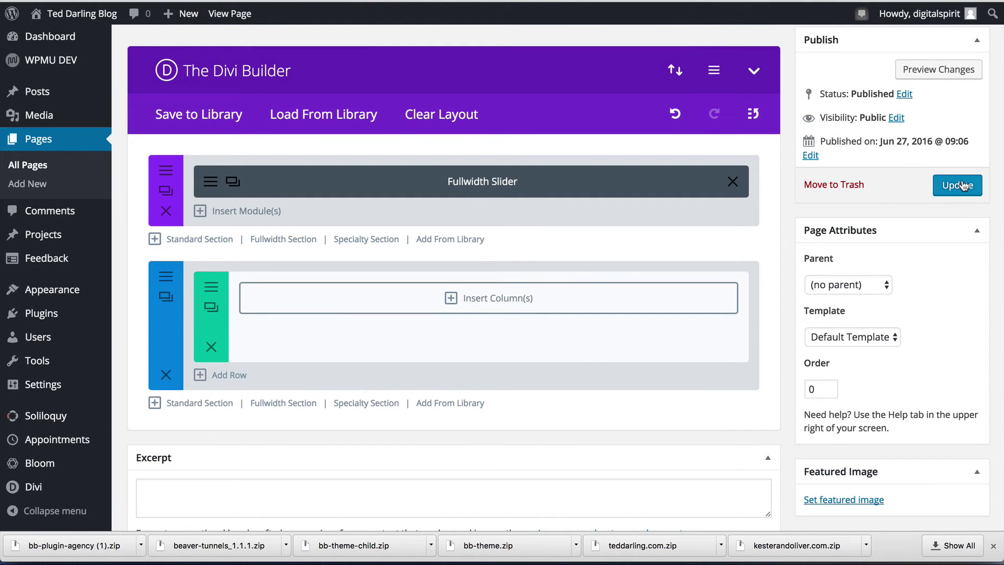
left_click(939, 69)
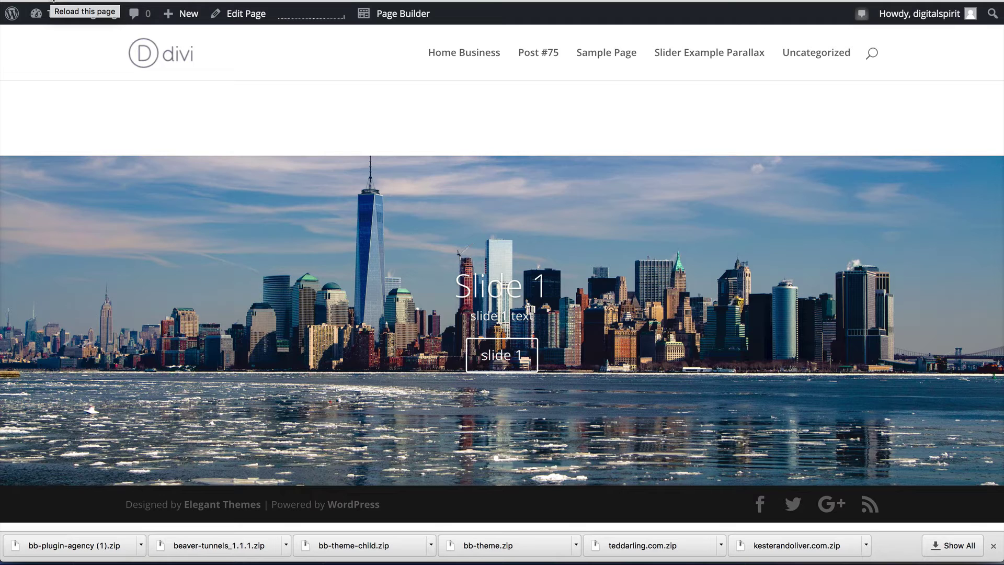
- Reload the published Slider Example Parallax page and step through both slides to check their backgrounds
left_click(52, 1)
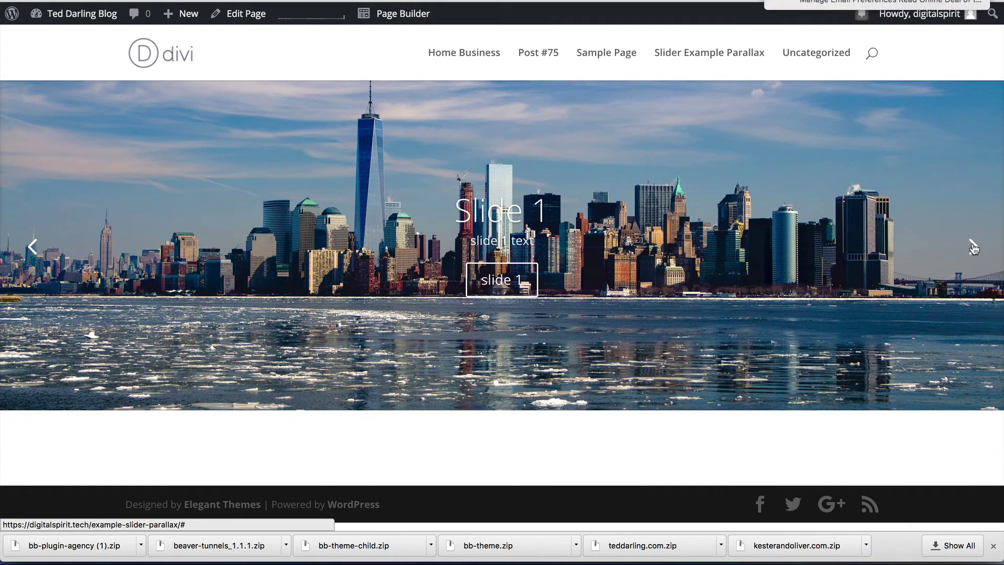
left_click(973, 249)
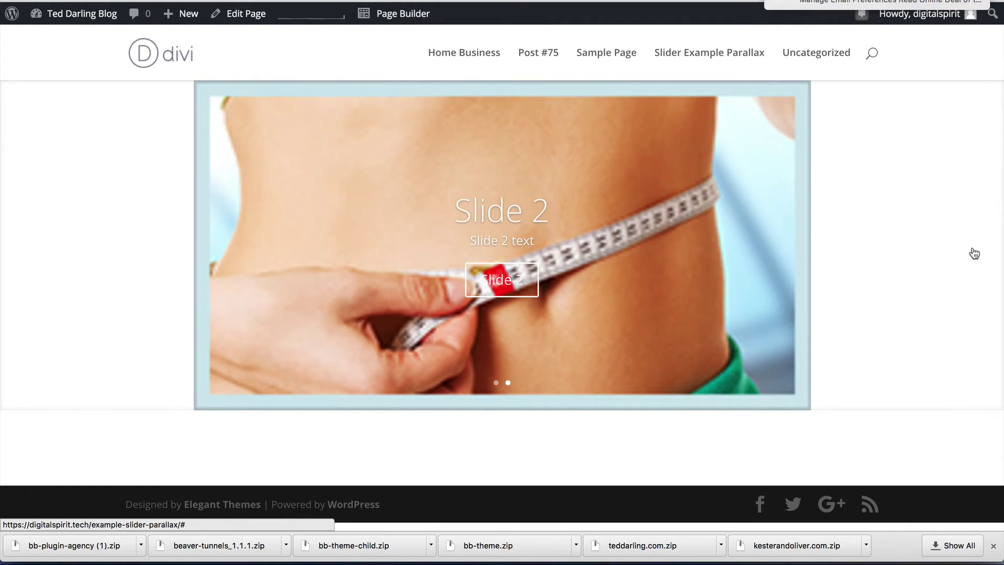
left_click(973, 252)
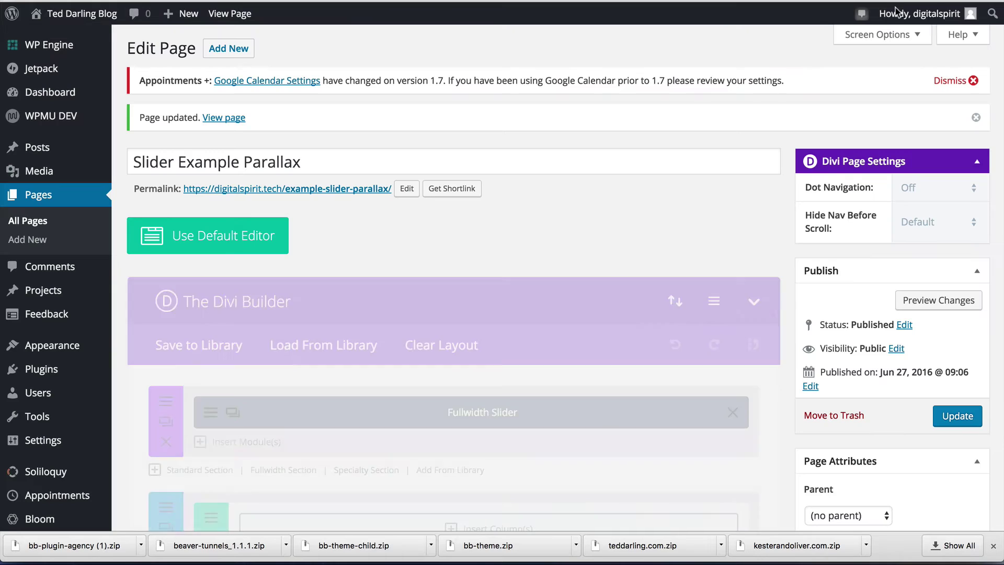
- Insert a single full-width column in the standard section's row below the slider and add a Text module to it
scroll(417, 344, "down", 2)
scroll(417, 344, "down", 7)
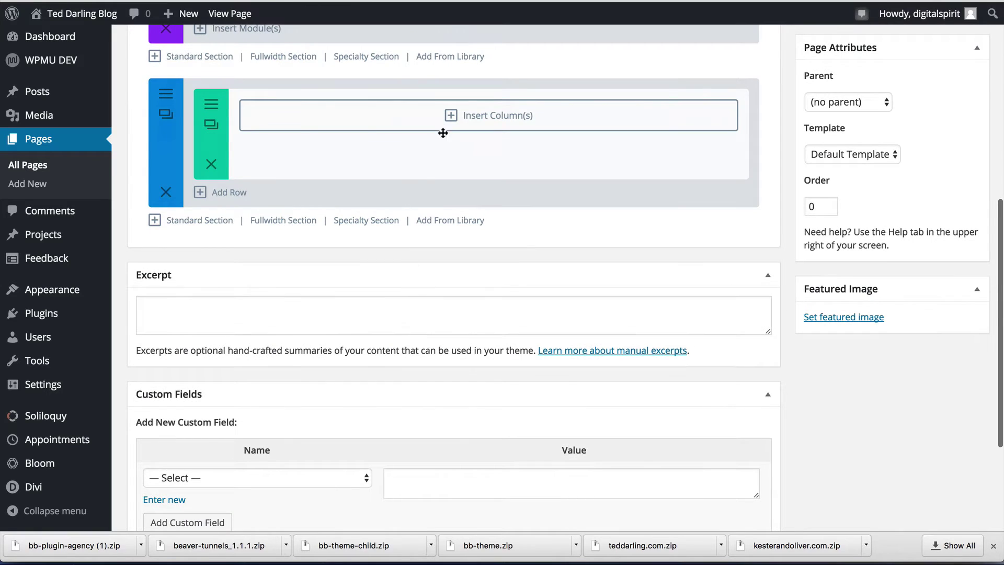
left_click(464, 114)
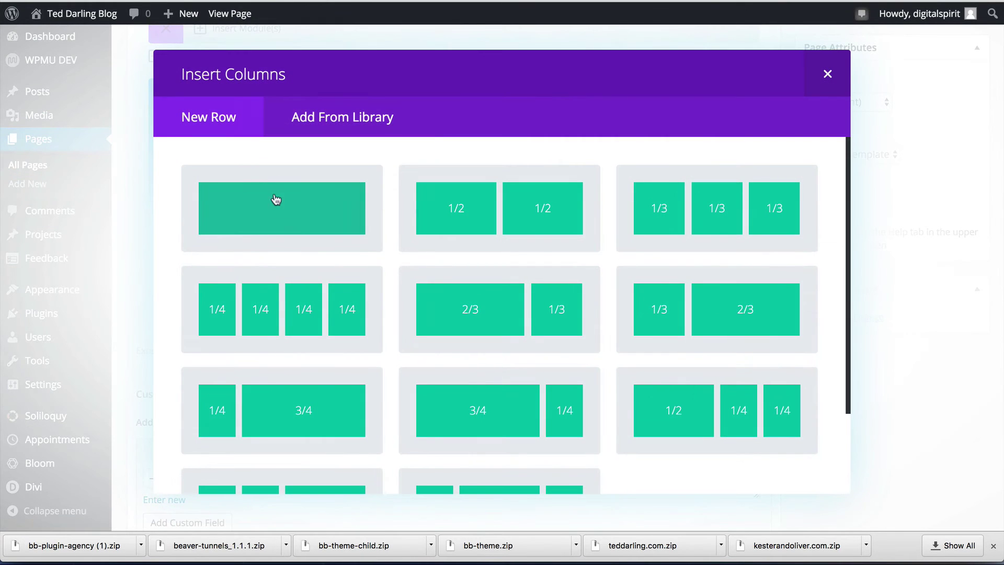
left_click(271, 218)
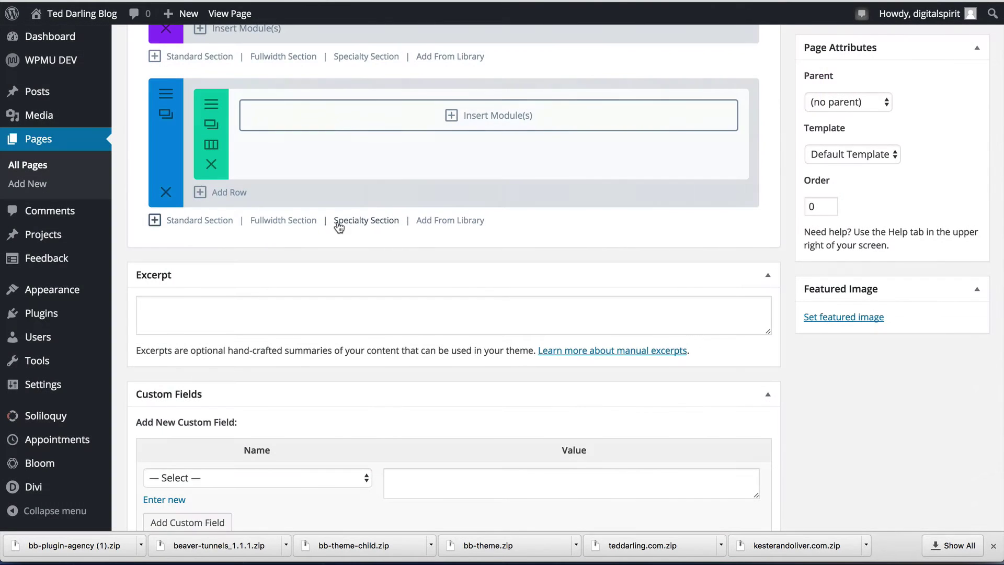
left_click(448, 120)
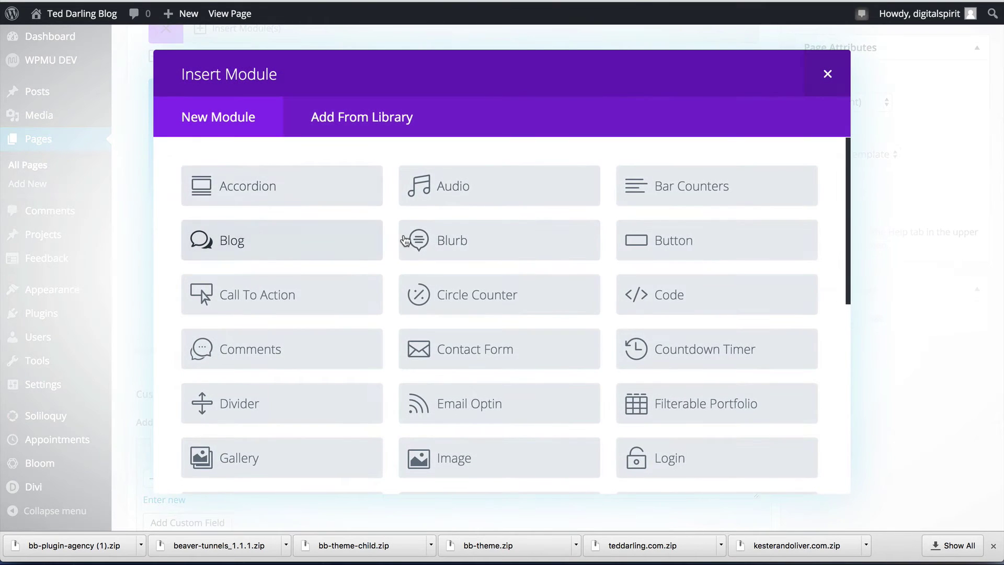
scroll(405, 240, "down", 7)
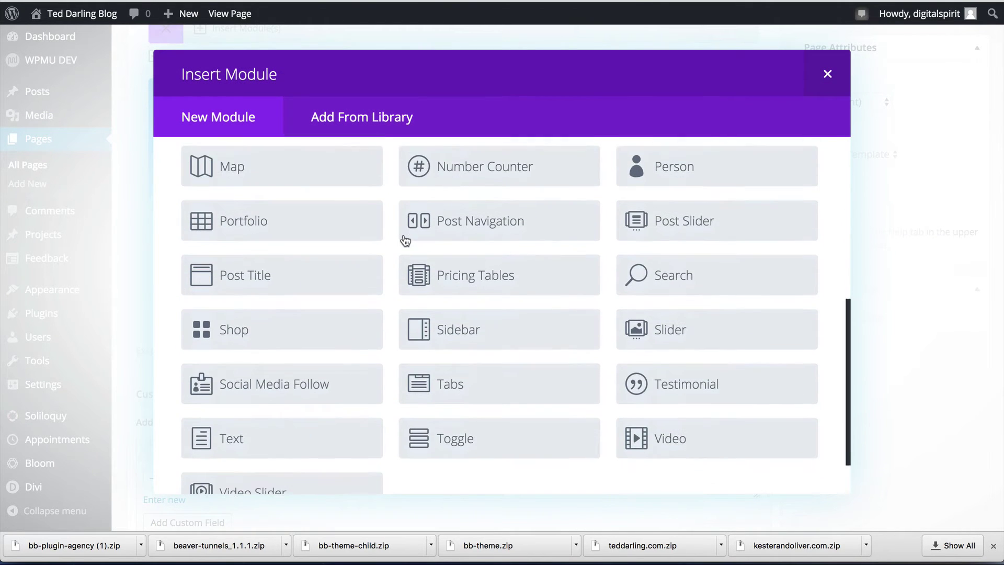
left_click(269, 439)
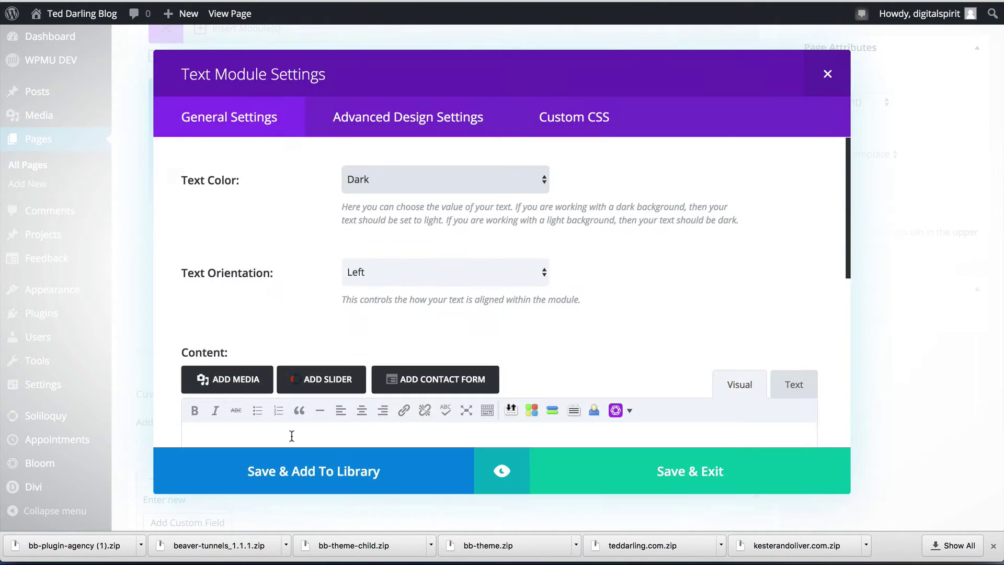
- Fill the Text module's content with "Text" followed by a long run of separate paragraphs each reading "test"
scroll(421, 428, "down", 10)
scroll(417, 377, "up", 6)
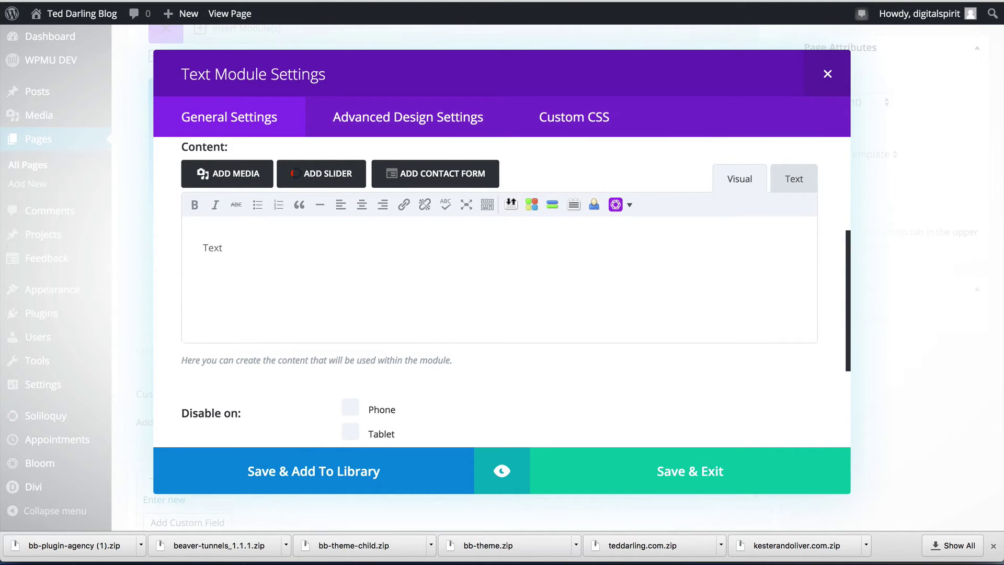
key("Return")
key("Return")
key("Return")
key("BackSpace")
type("test")
key("Return")
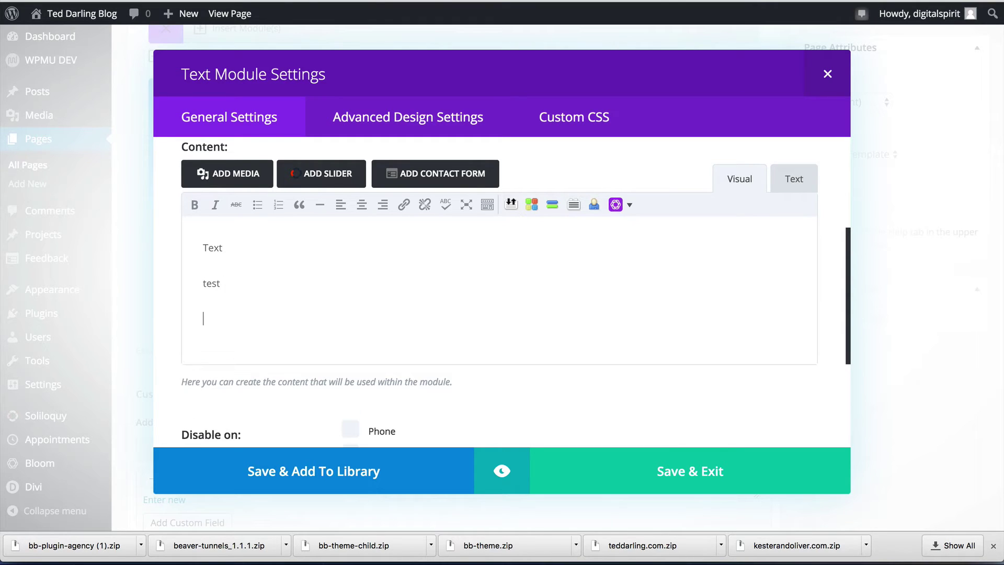
type("test")
key("Return")
type("test")
key("Return")
type("test")
key("Return")
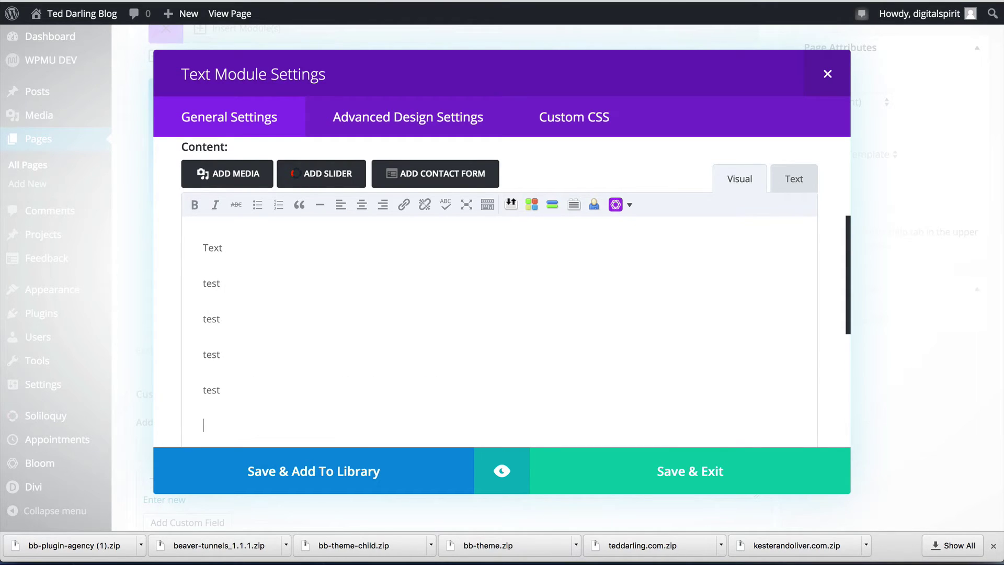
type("test")
key("Return")
type("test")
key("Return")
type("te")
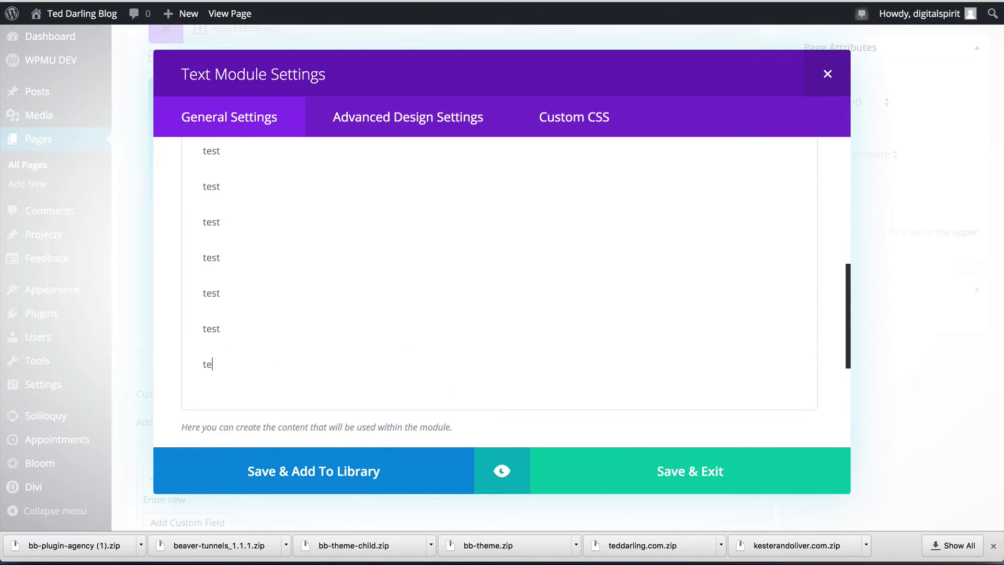
type("st")
key("Return")
type("test")
key("Return")
type("test")
key("Return")
type("test")
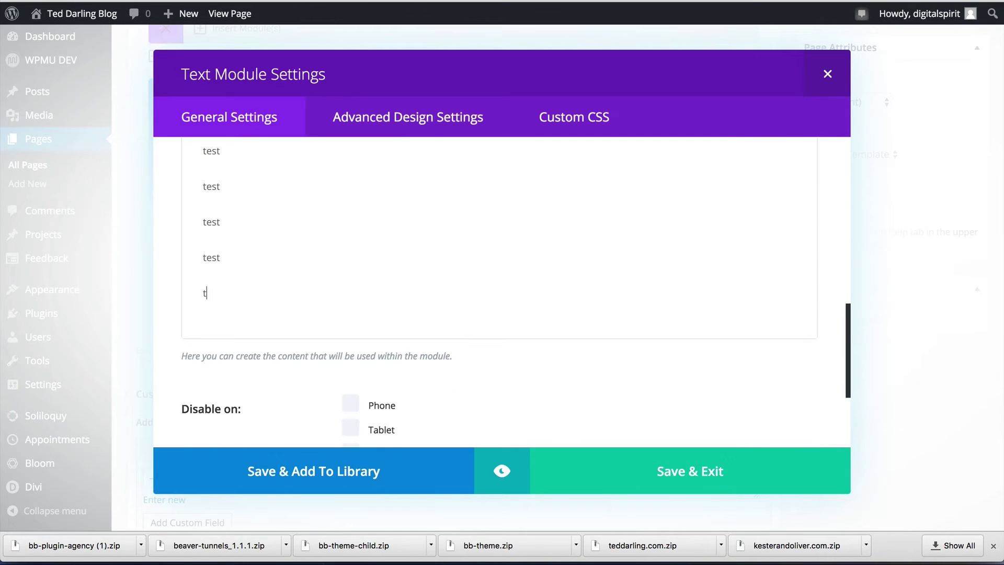
key("Return")
type("test")
key("Return")
type("test")
key("Return")
type("test")
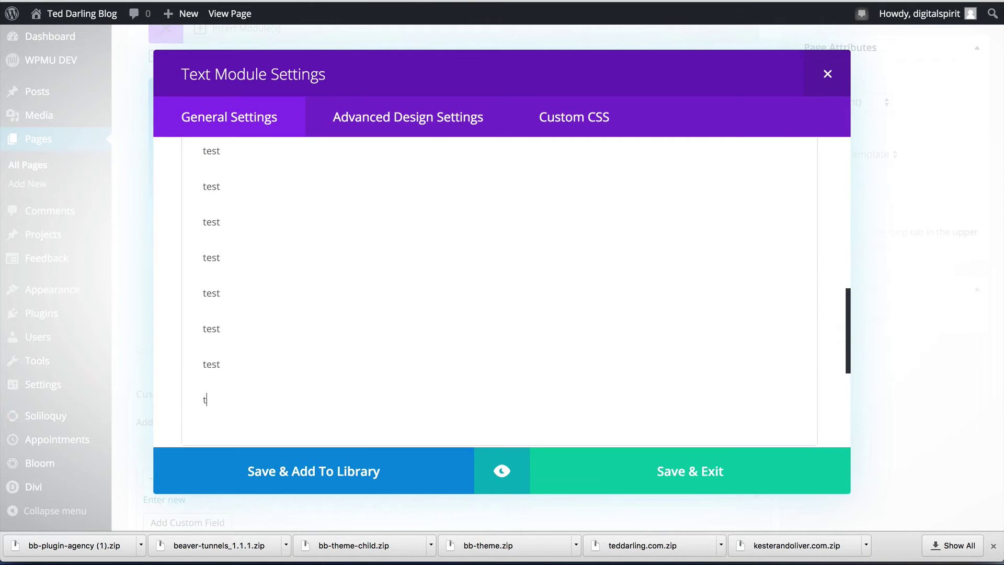
key("Return")
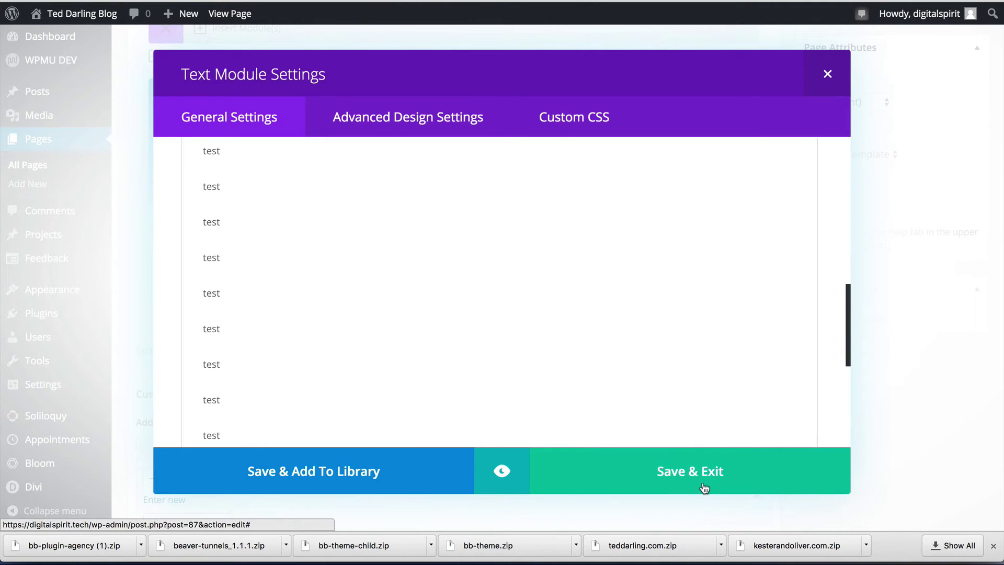
- Save the Text module settings and update the page
left_click(701, 486)
scroll(860, 209, "up", 5)
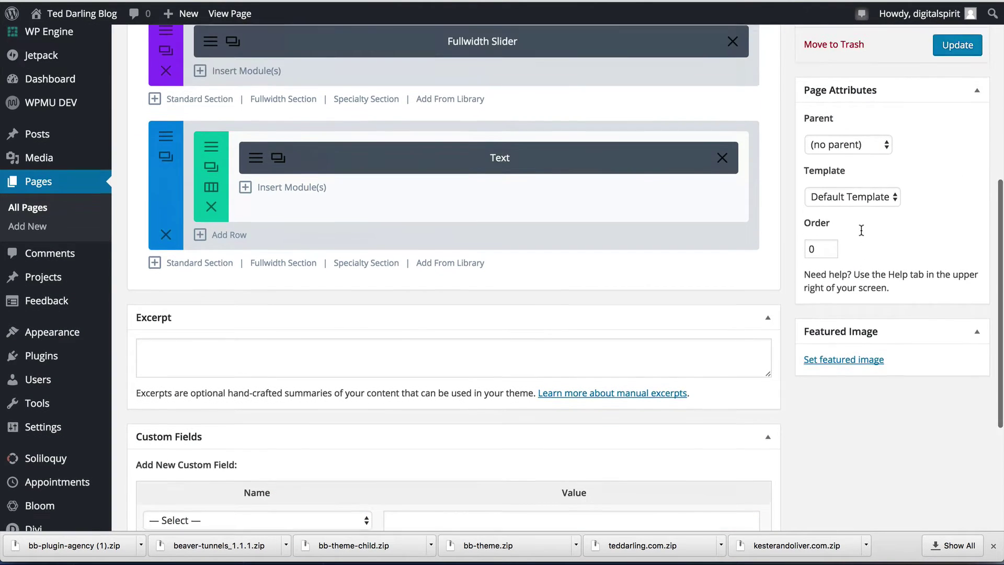
left_click(957, 226)
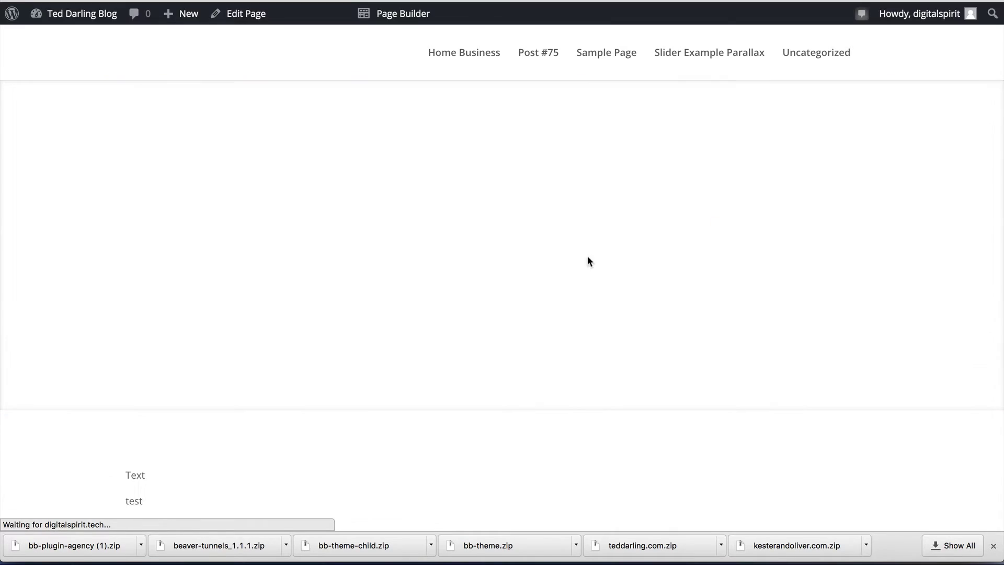
- Examine on the published Slider Example Parallax page how the slider and the text section below it move while scrolling
scroll(690, 260, "down", 7)
scroll(689, 256, "down", 3)
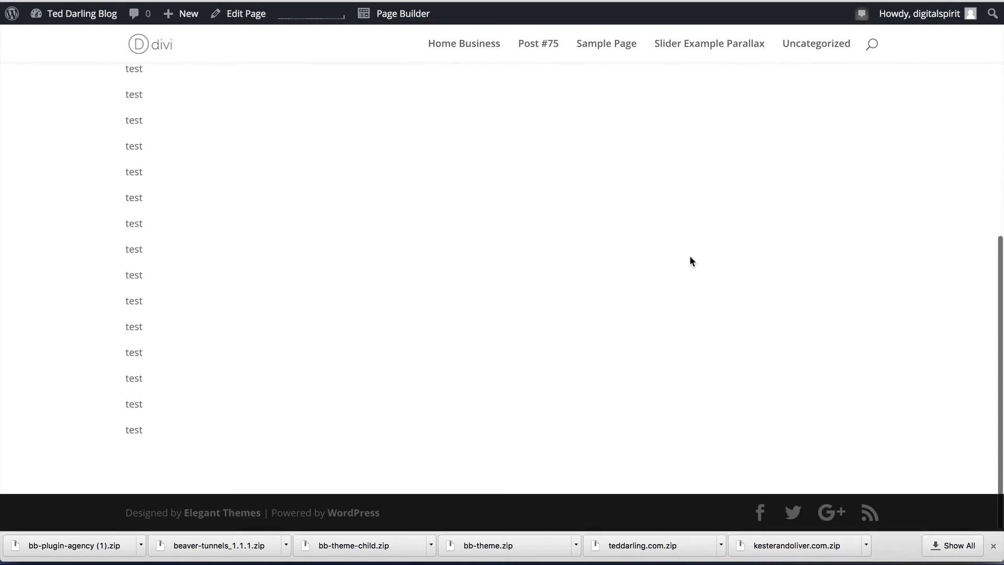
scroll(689, 256, "up", 10)
scroll(506, 263, "down", 5)
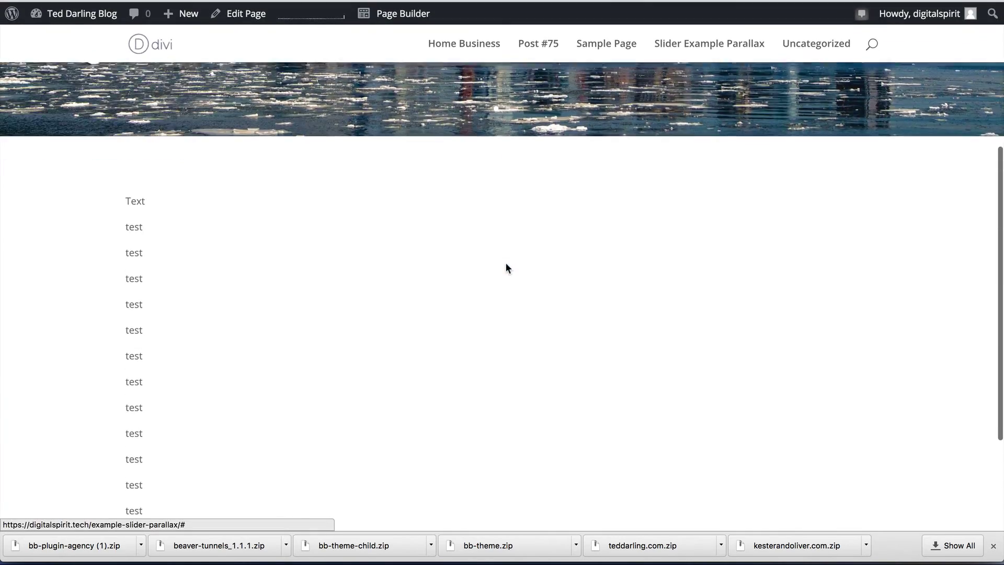
scroll(505, 267, "up", 6)
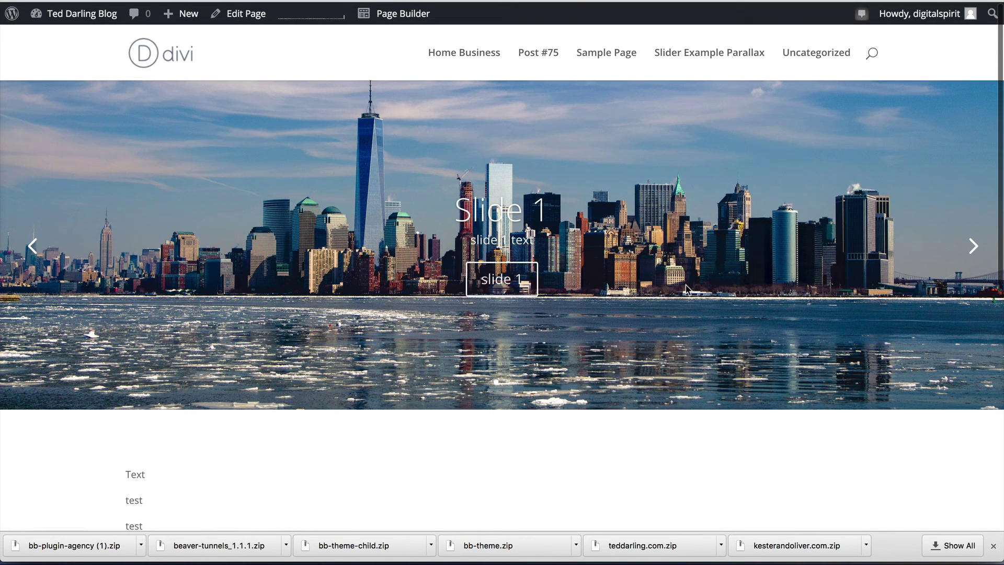
scroll(579, 284, "down", 2)
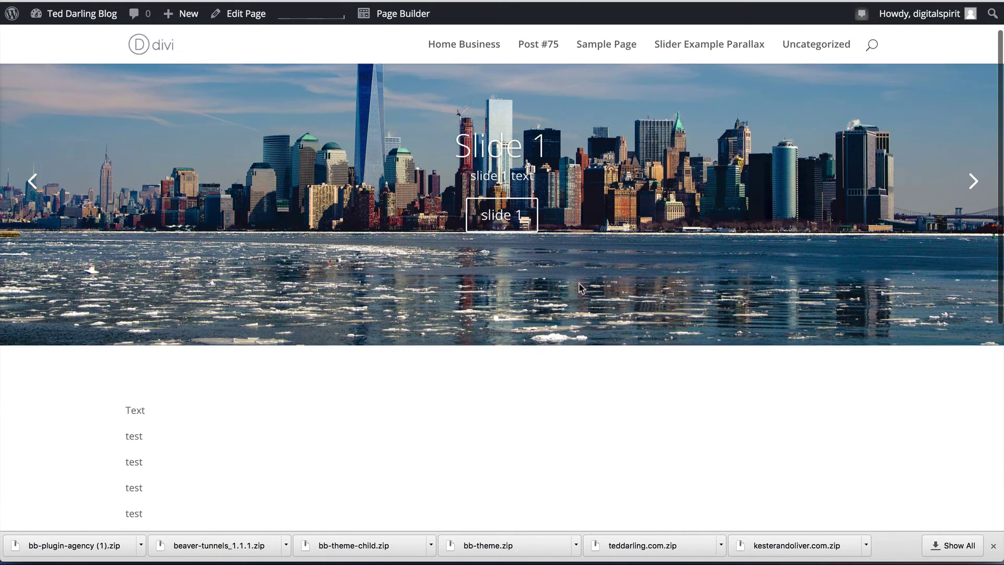
scroll(579, 283, "up", 2)
scroll(579, 287, "down", 3)
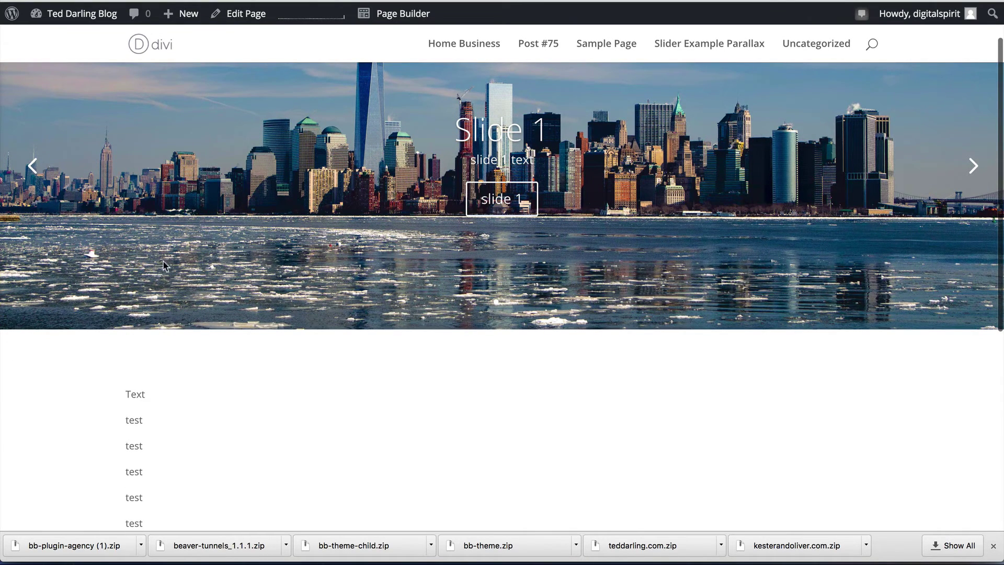
scroll(502, 198, "up", 3)
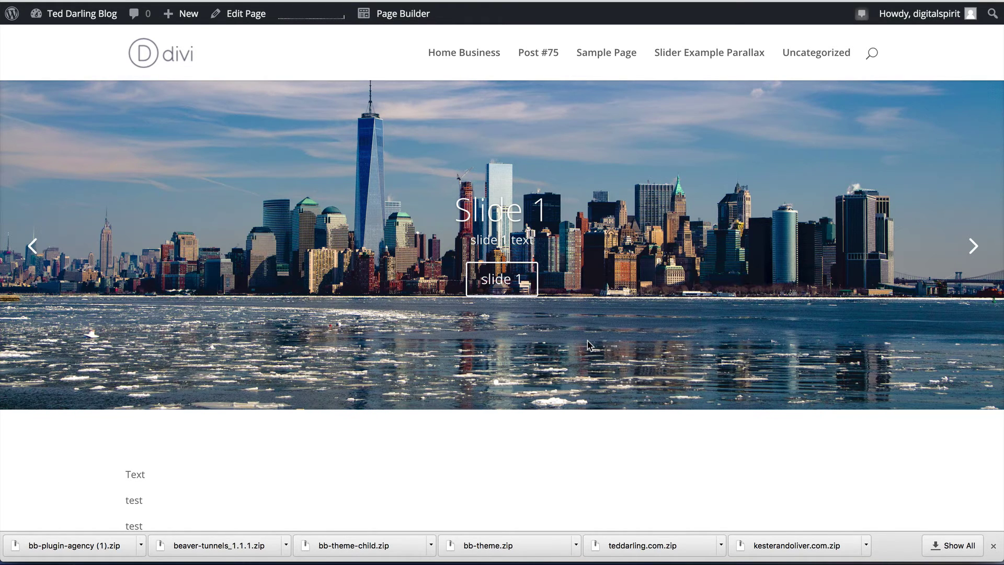
- Inspect the Fullwidth Slider's section element (et_pb_section_0) in the browser's developer tools and check its computed box dimensions
key("super+alt+j")
scroll(544, 240, "down", 2)
scroll(544, 240, "down", 2)
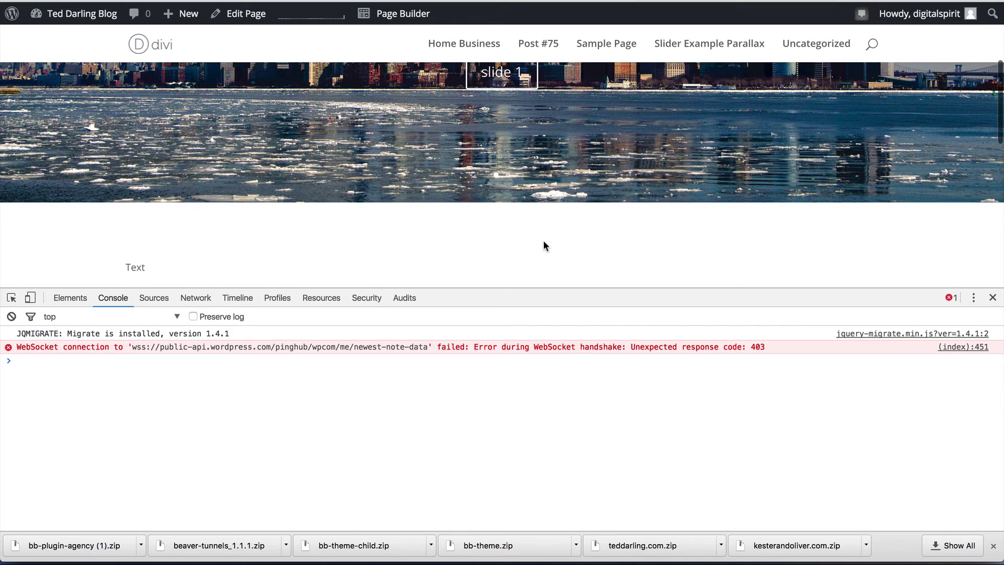
left_click(11, 298)
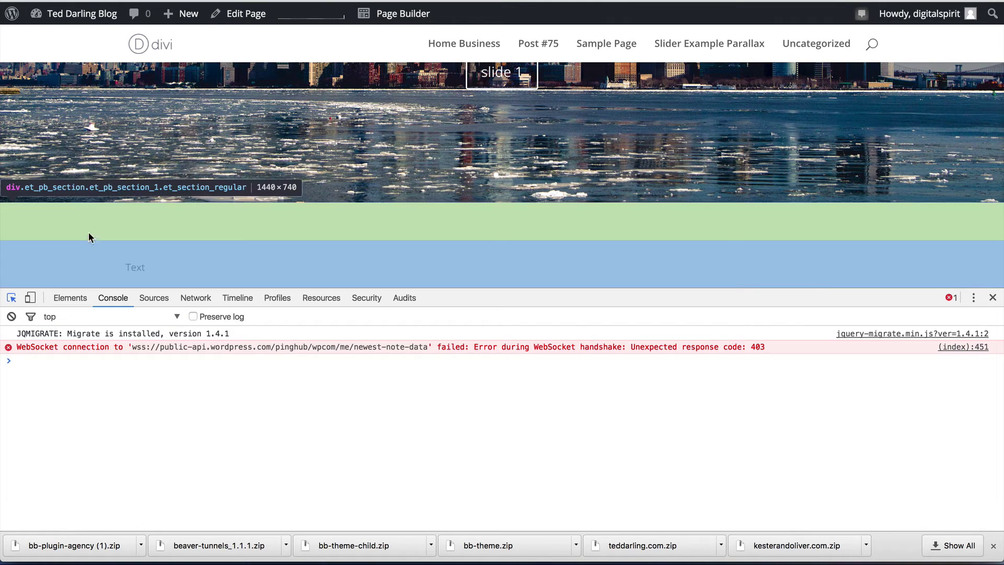
left_click(106, 186)
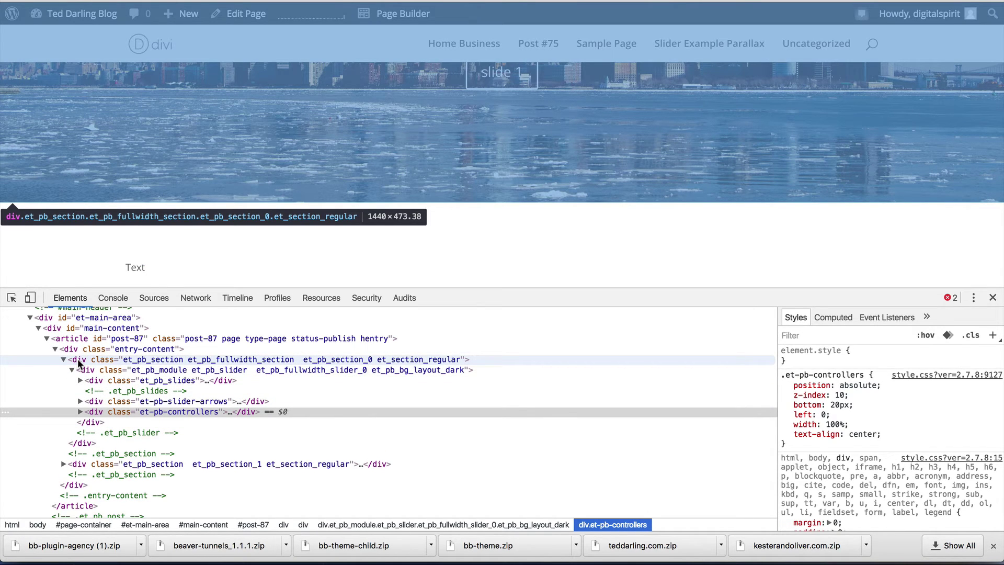
left_click(78, 361)
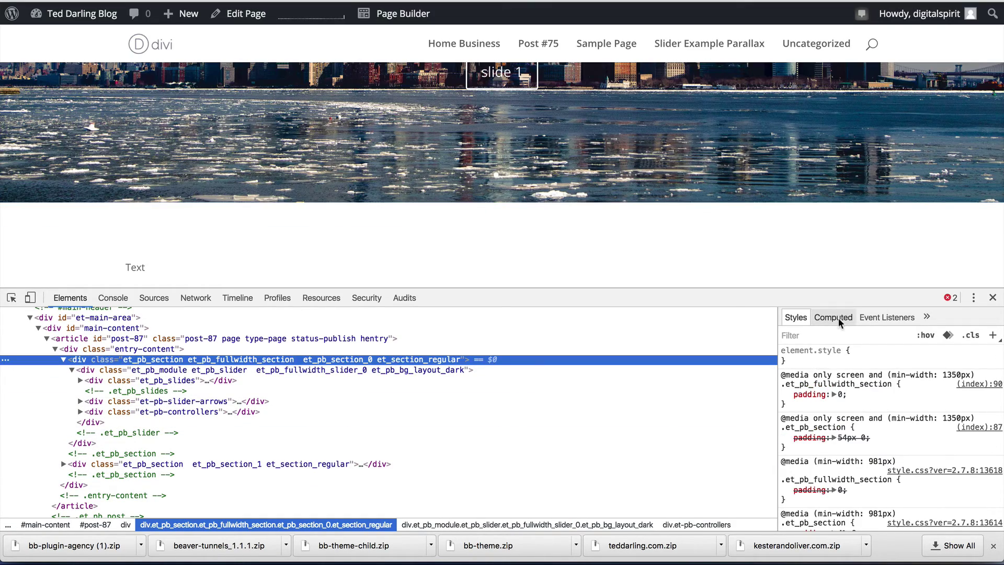
left_click(836, 317)
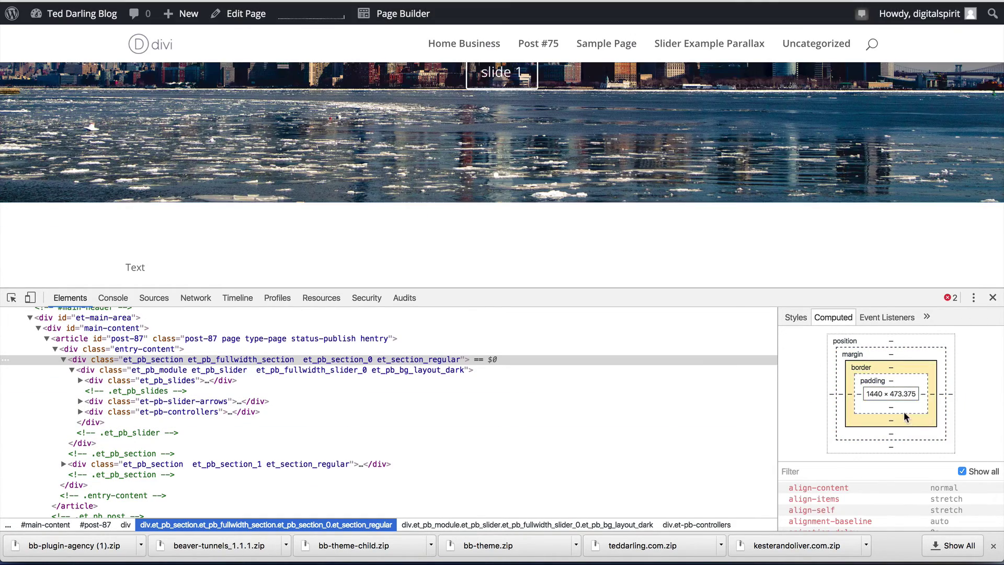
scroll(497, 204, "up", 5)
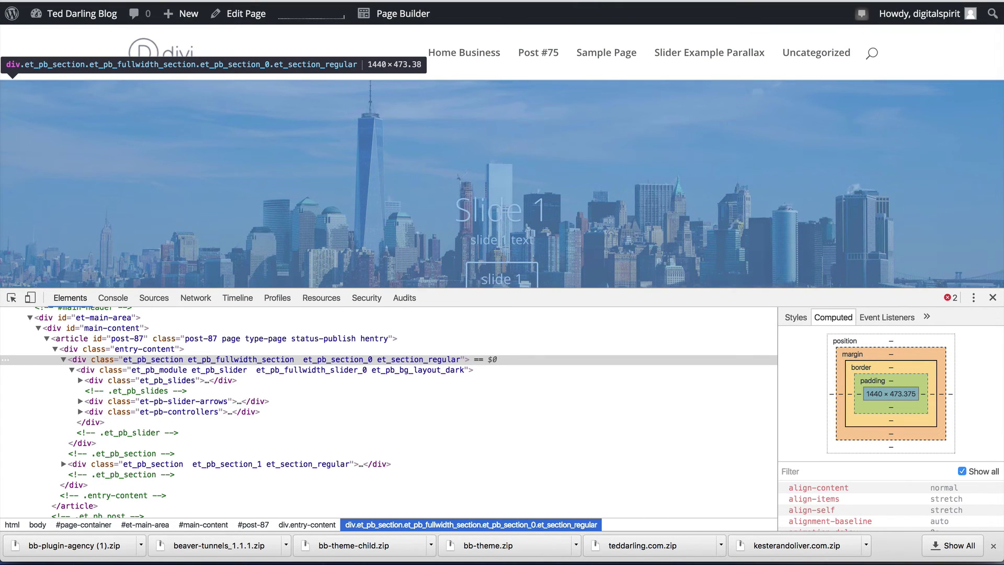
left_click(992, 298)
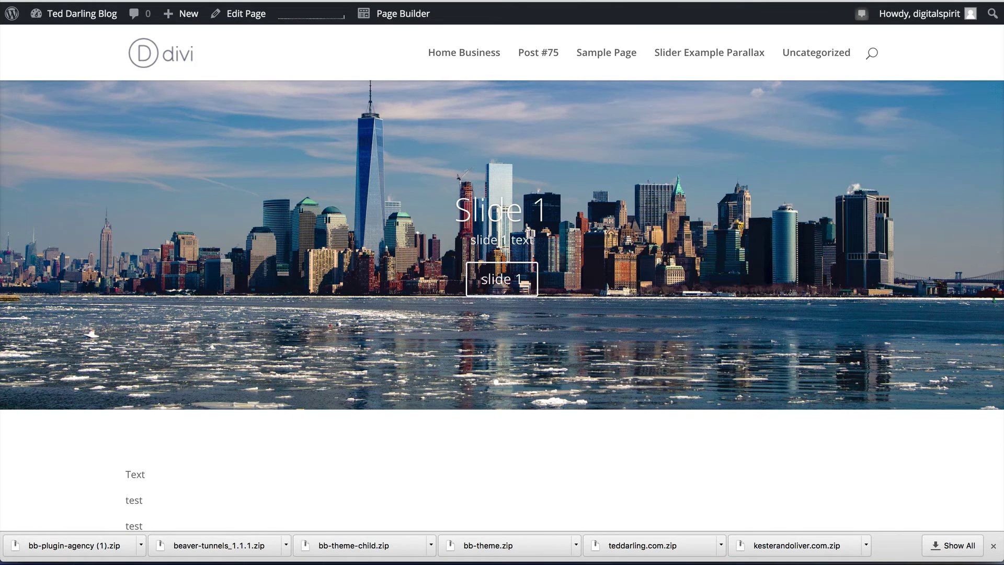
- Add "position: fixed; width: 100%; z-index: 1;" to the Main Element custom CSS of the section holding the Fullwidth Slider and save it
key("alt+Left")
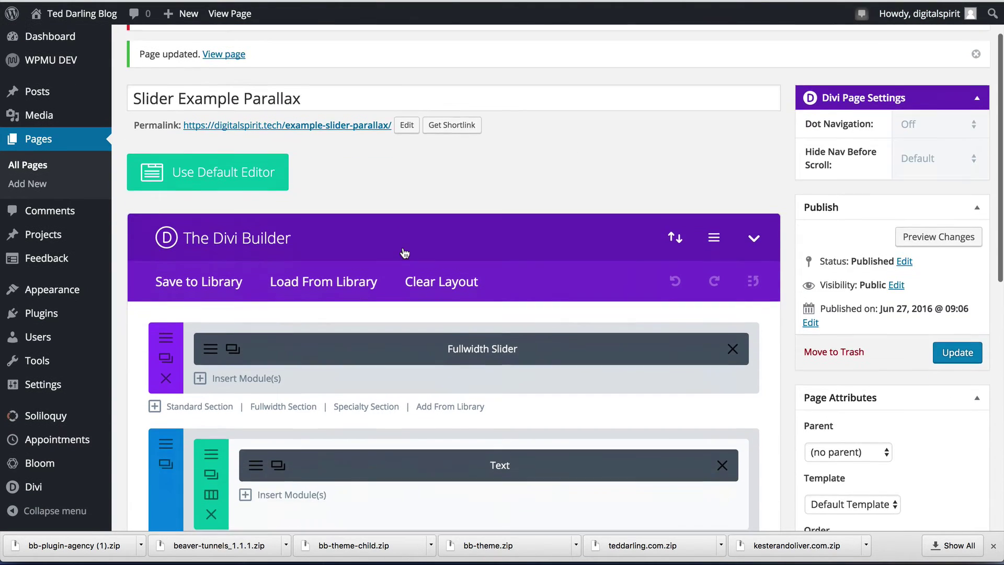
scroll(404, 253, "down", 3)
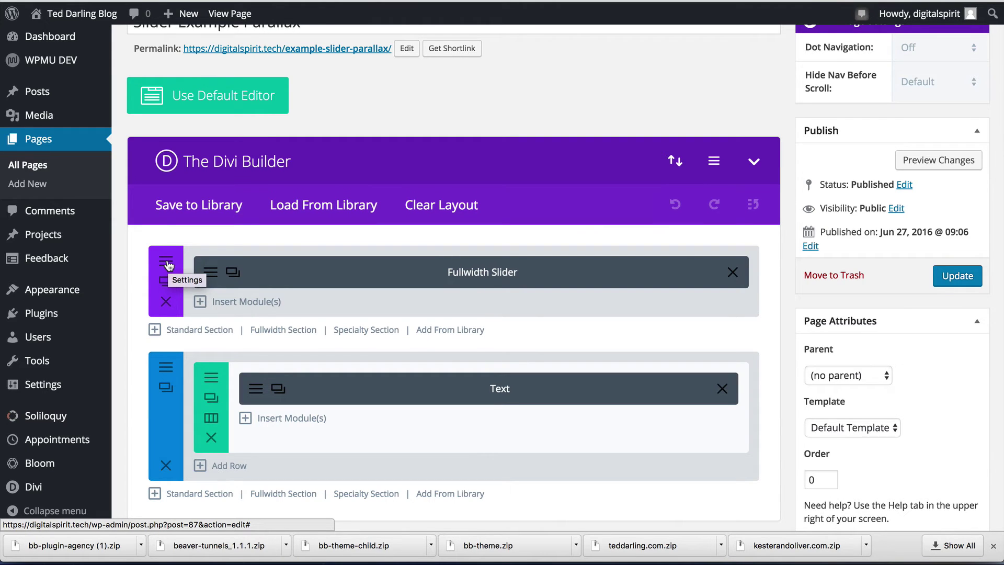
left_click(168, 264)
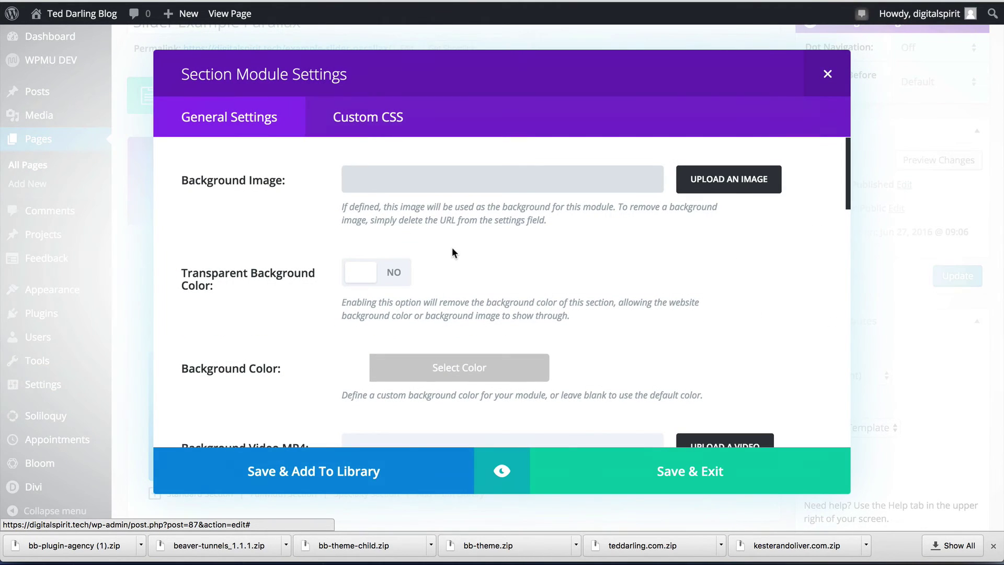
left_click(366, 123)
scroll(526, 268, "down", 6)
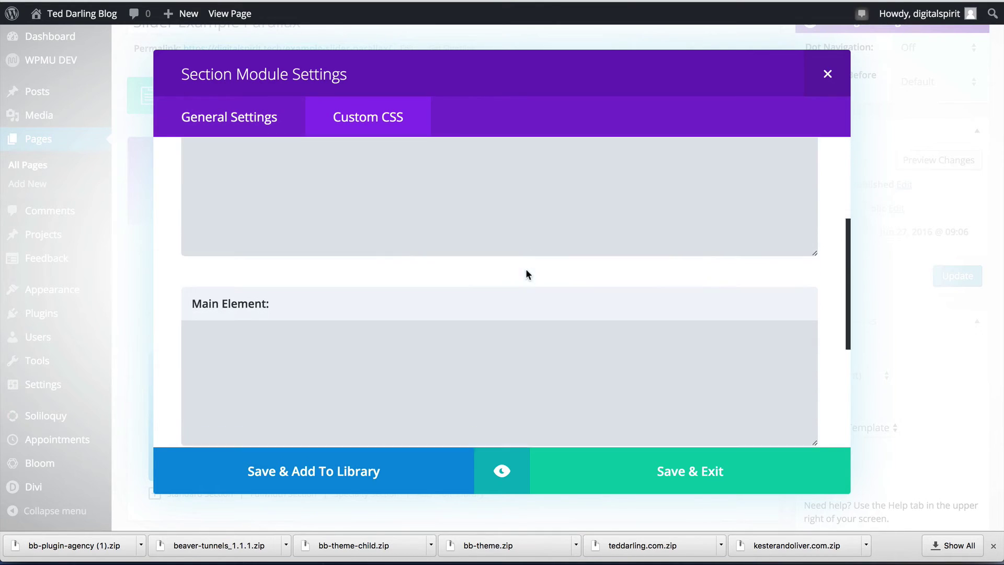
left_click(550, 288)
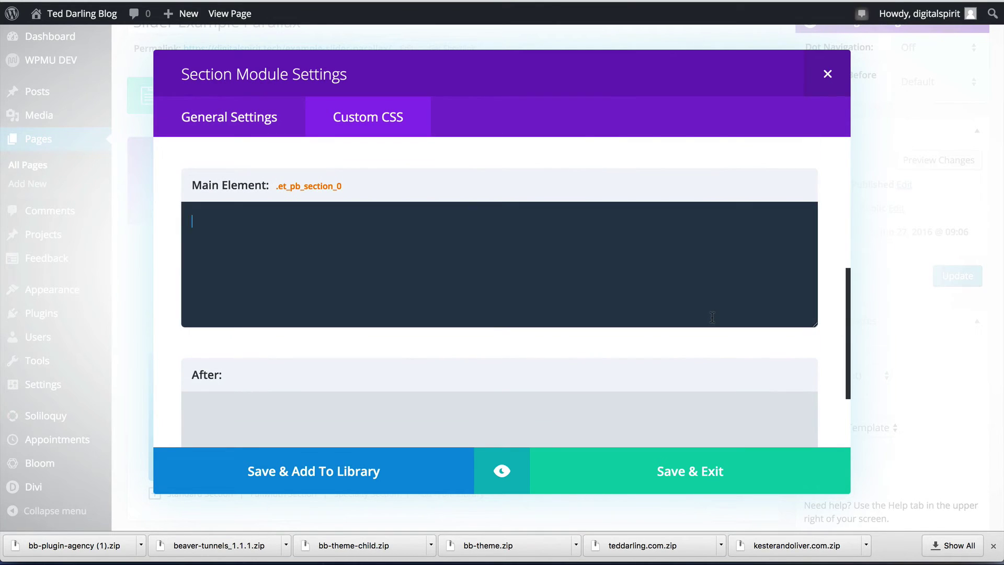
type("position: fixed; ")
type("width: 100%")
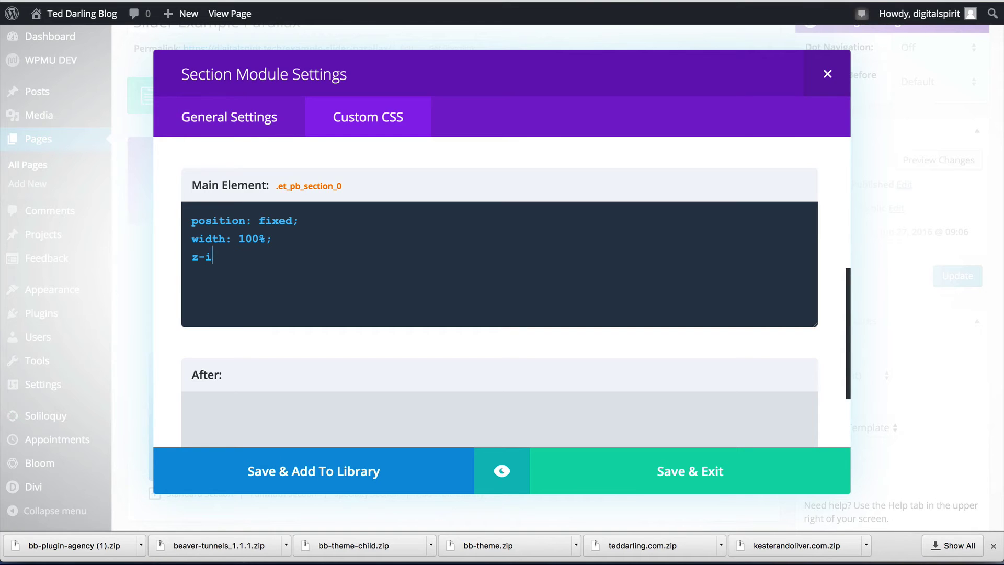
type("nde")
key("BackSpace")
key("BackSpace")
type("1;")
left_click(679, 469)
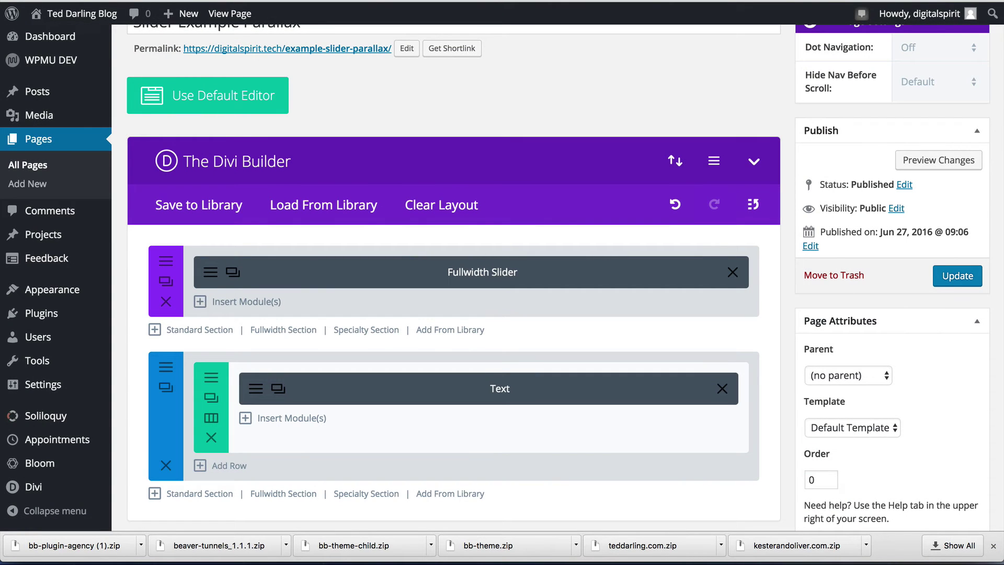
- Update the page and check on the published version how the text section scrolls against the fixed slider
left_click(962, 275)
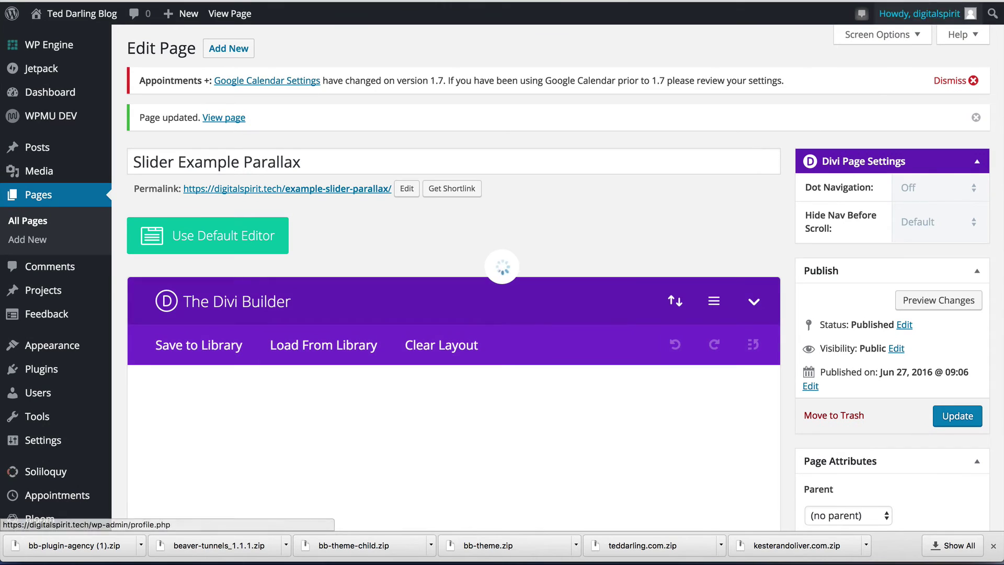
left_click(230, 13)
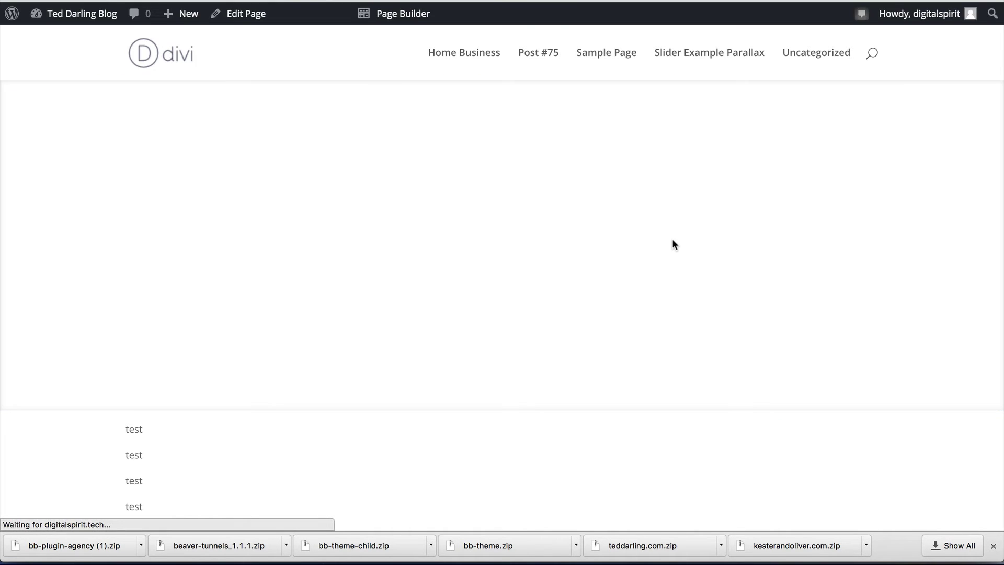
scroll(557, 258, "down", 2)
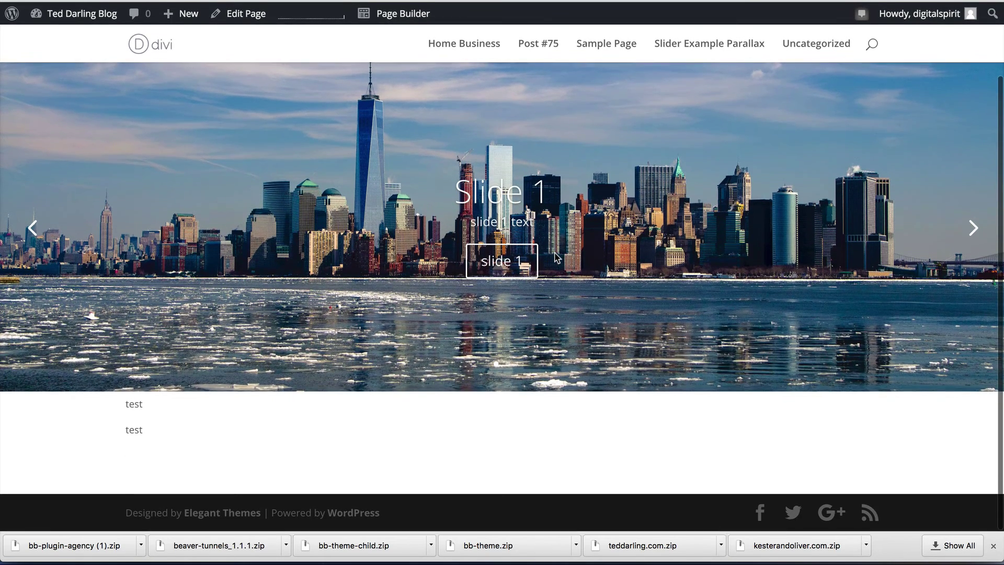
scroll(340, 303, "up", 1)
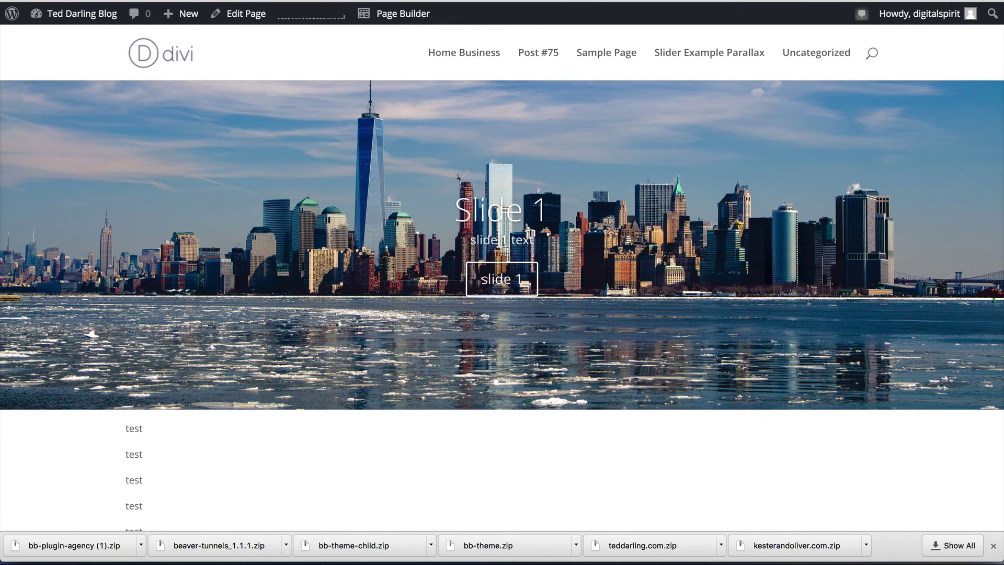
scroll(395, 464, "down", 1)
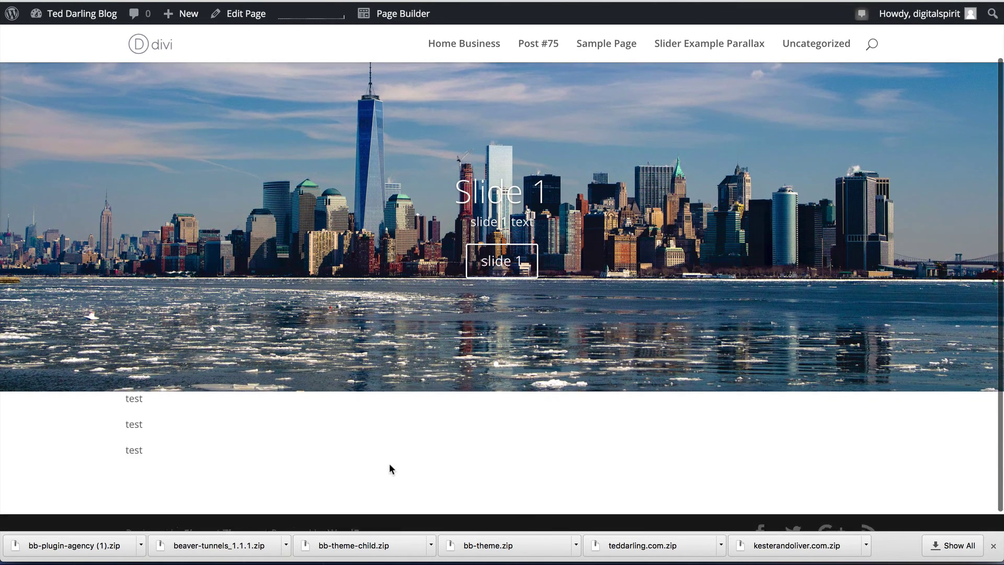
scroll(366, 460, "up", 1)
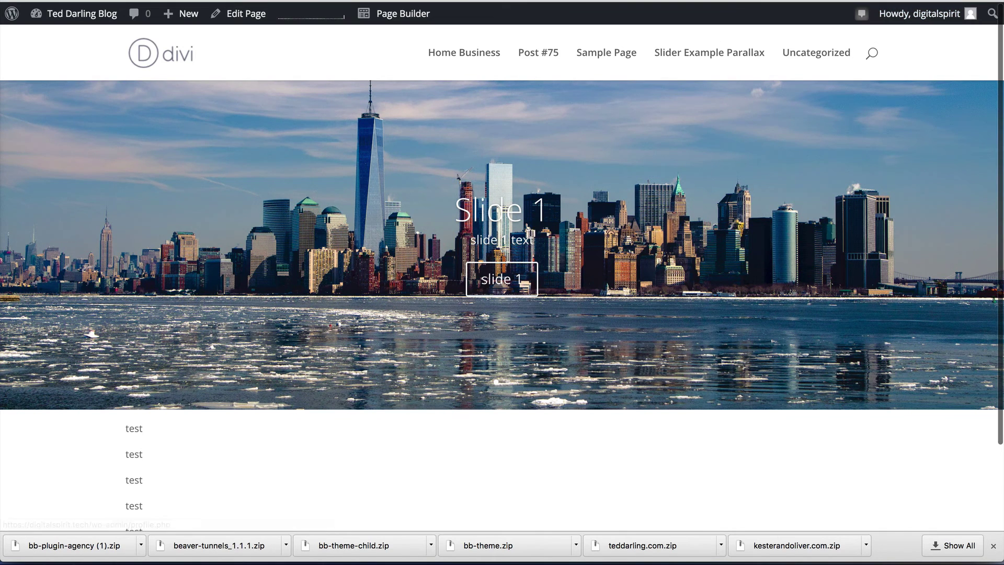
- Add "z-index: 1;" to the Main Element custom CSS of the section holding the Text module, save it, and update and reload the page
key("super+bracketleft")
scroll(629, 191, "down", 5)
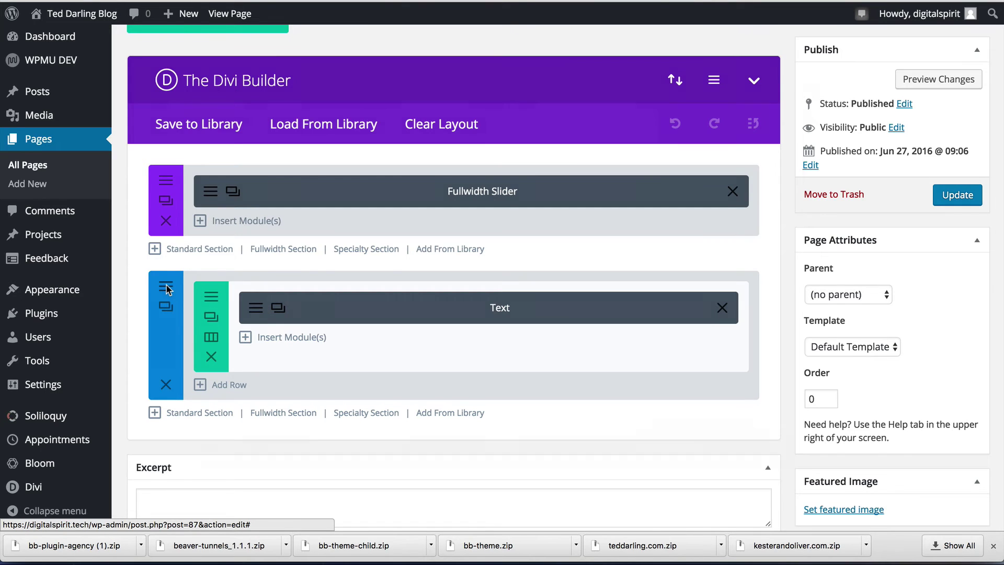
left_click(166, 288)
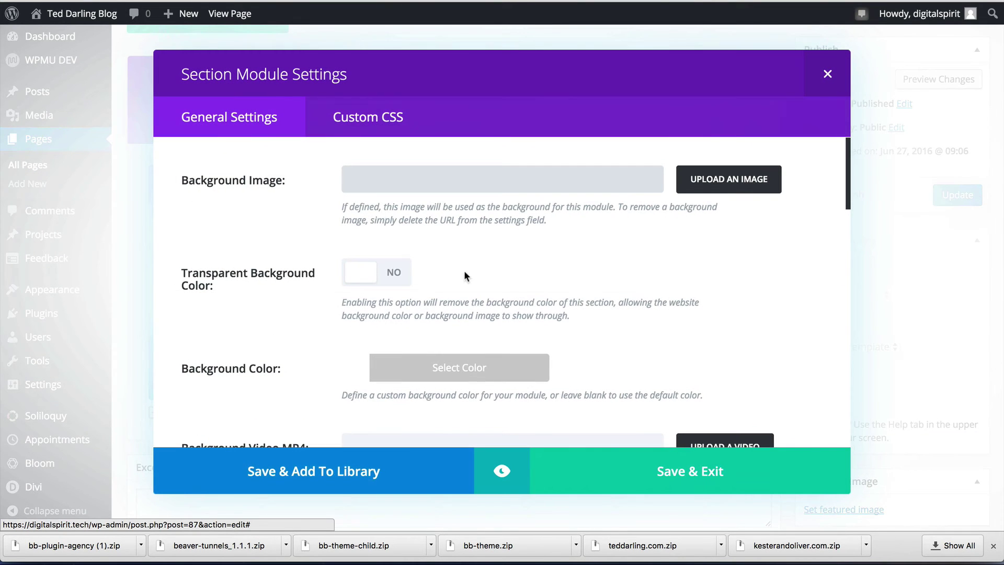
left_click(385, 131)
scroll(417, 247, "down", 5)
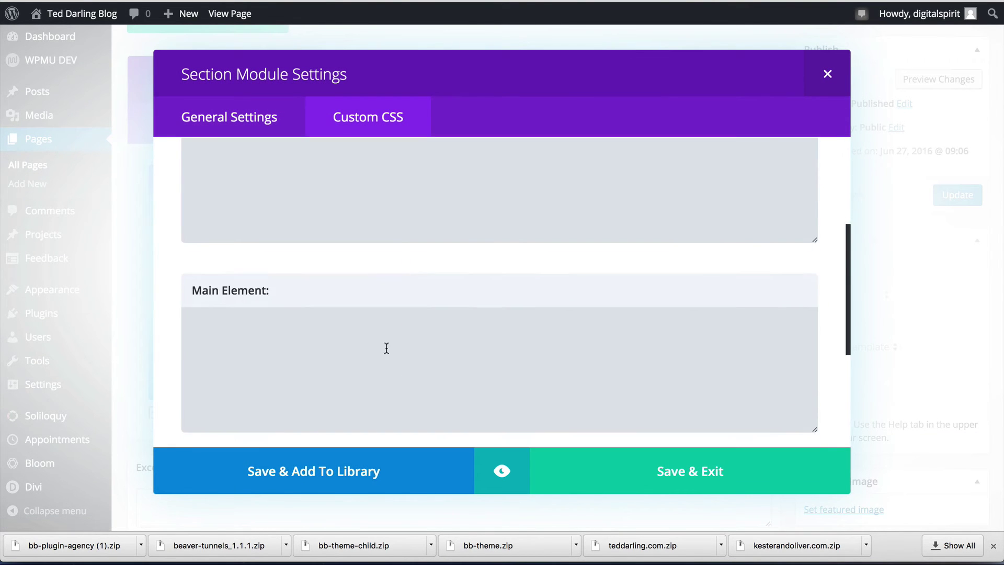
left_click(399, 380)
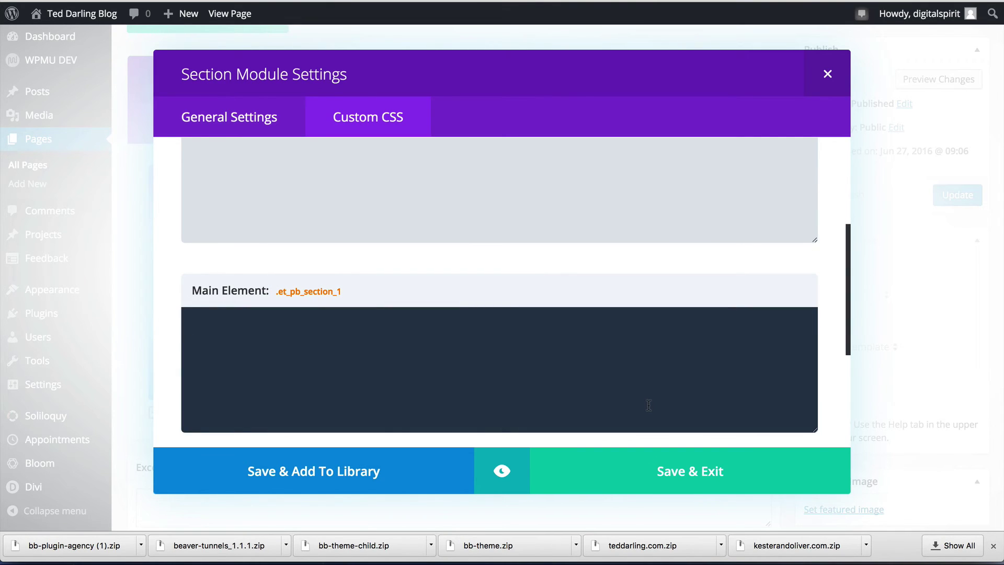
type("z-index: 1;")
left_click(725, 473)
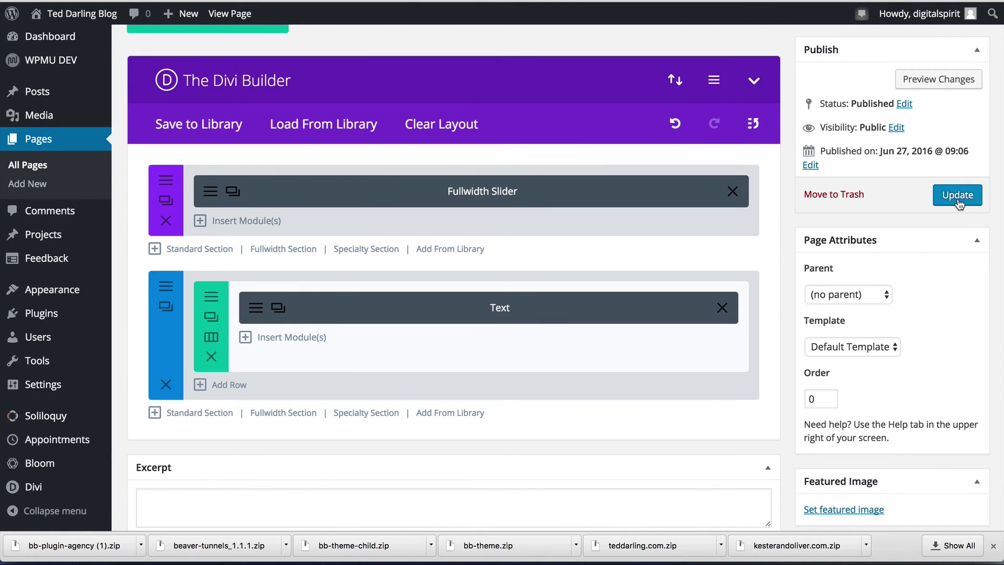
left_click(958, 202)
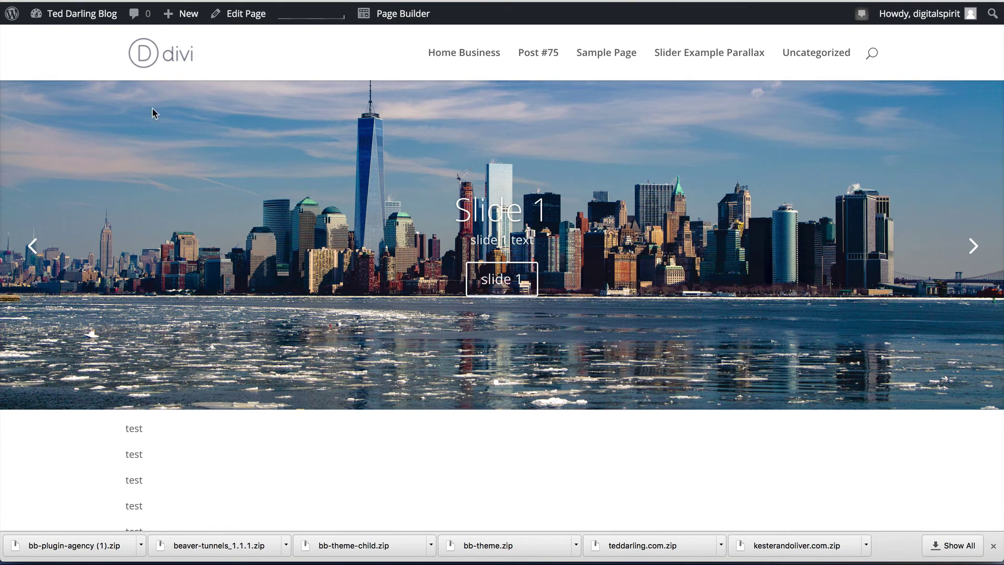
key("super+r")
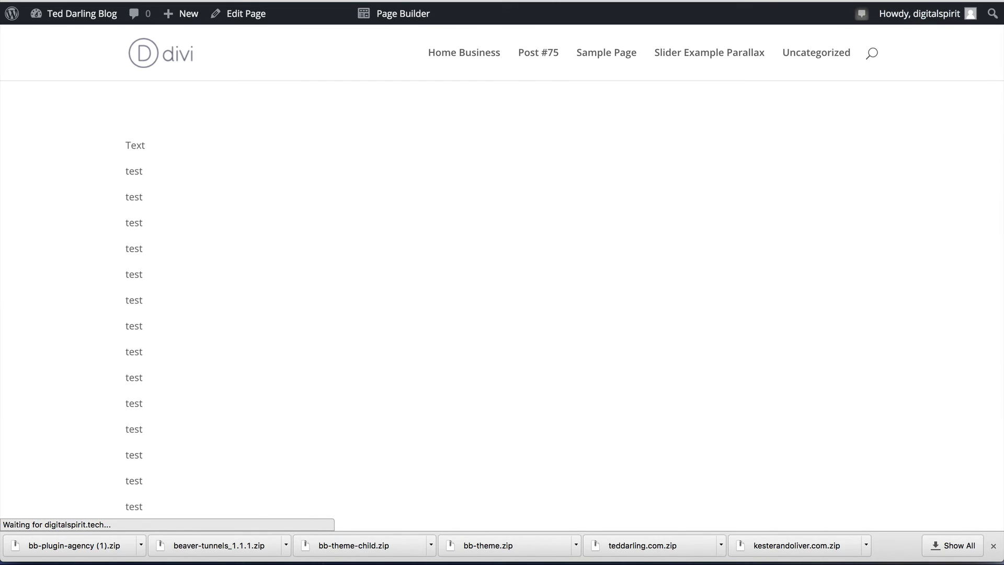
- Add "top: 474px;" on a new line in the text section's Main Element custom CSS, save it and update the page
key("super+bracketleft")
scroll(563, 233, "down", 5)
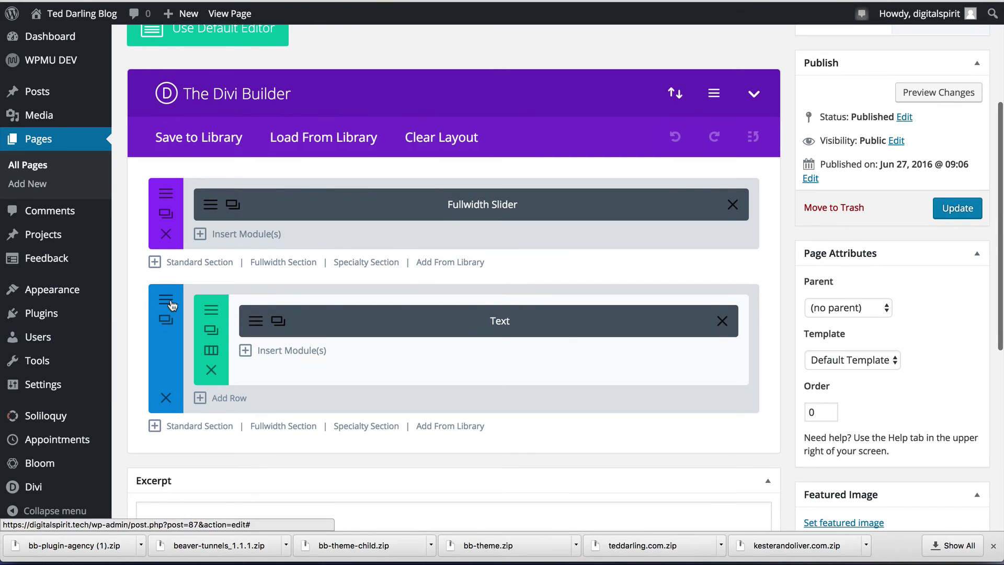
left_click(166, 299)
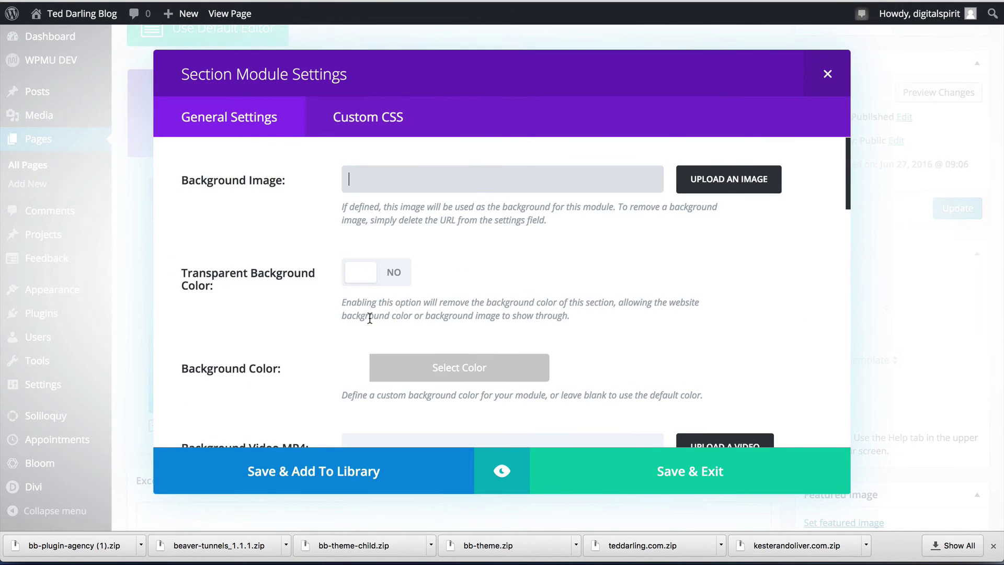
left_click(370, 123)
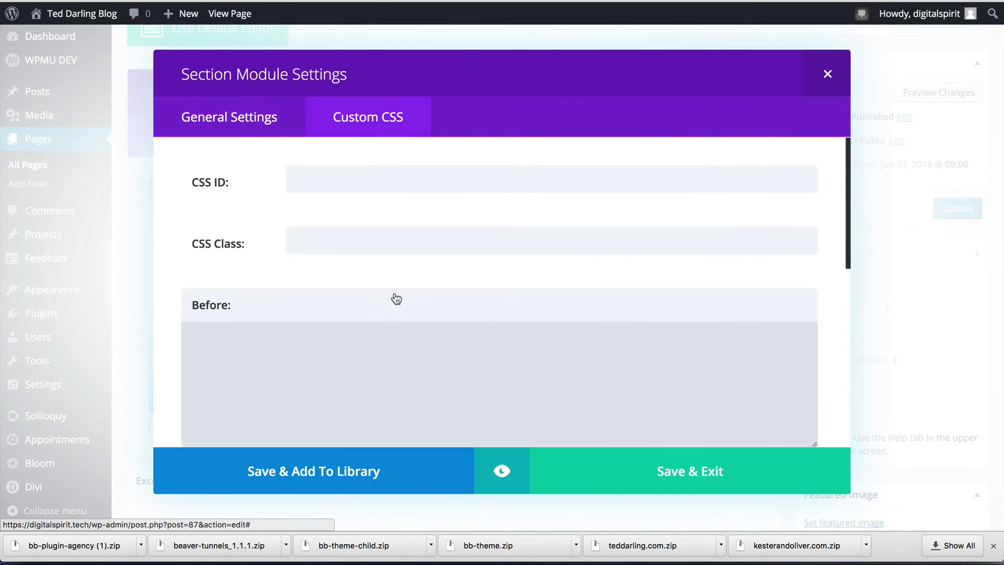
scroll(376, 309, "down", 5)
left_click(392, 281)
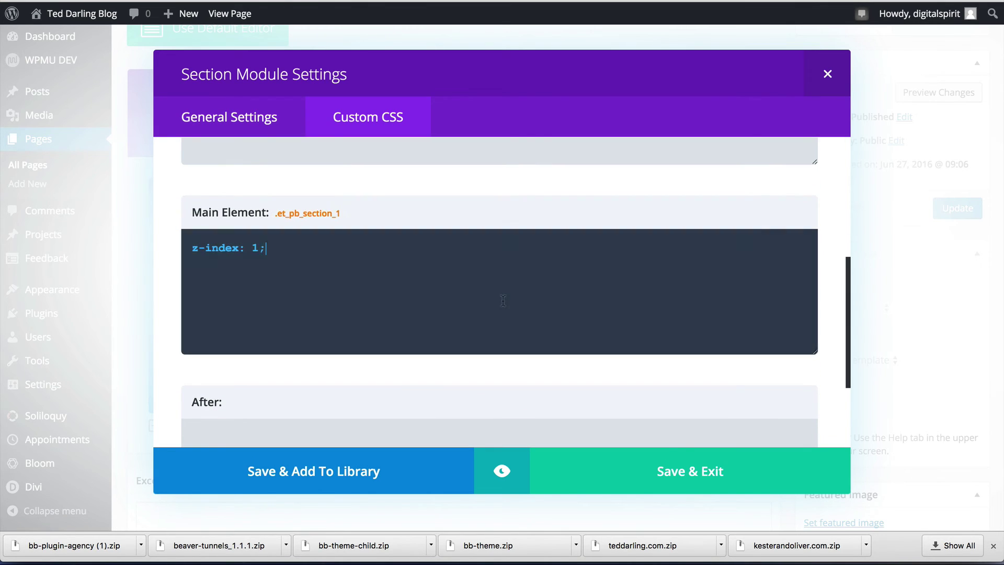
key("Return")
type("top: 474px;")
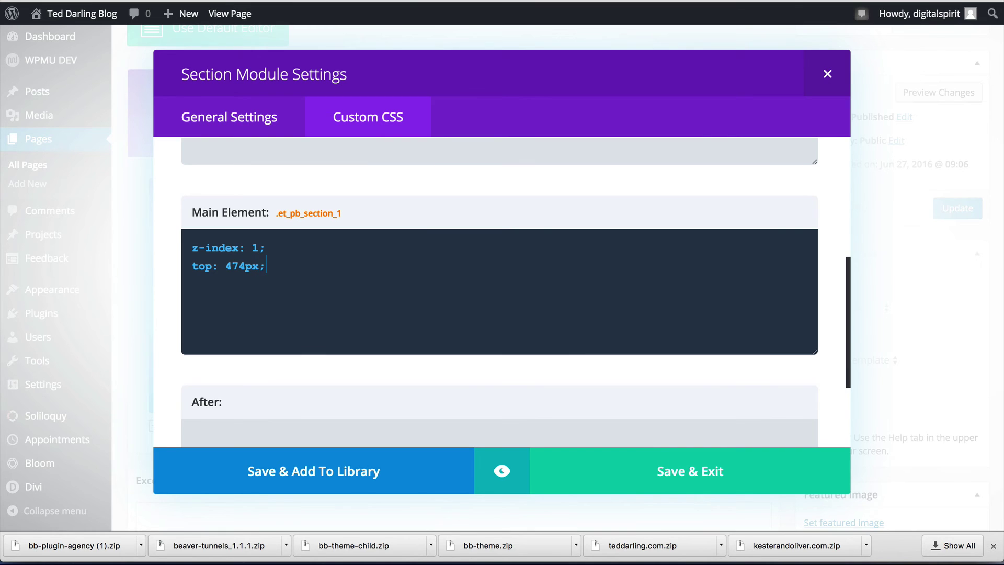
left_click(701, 472)
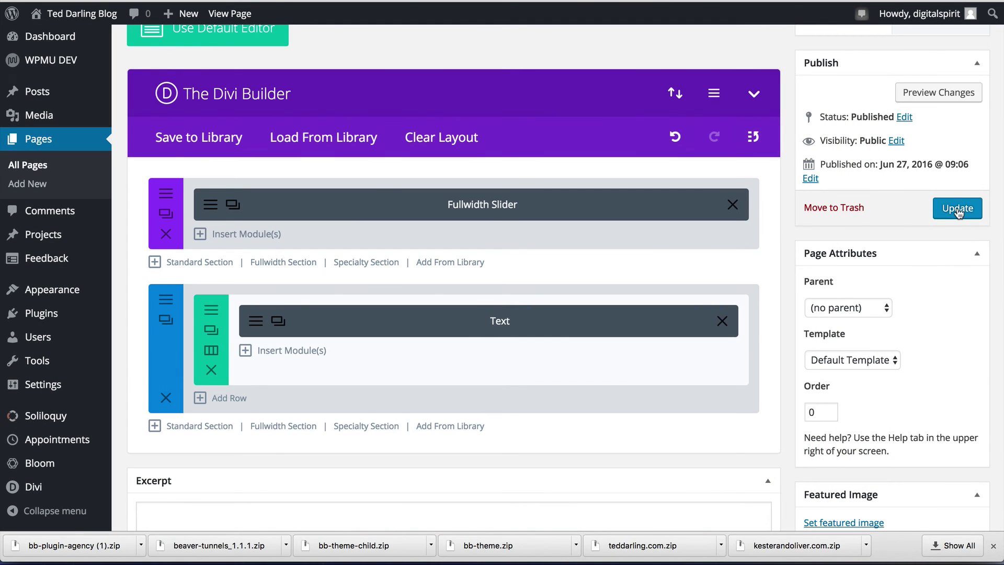
left_click(958, 209)
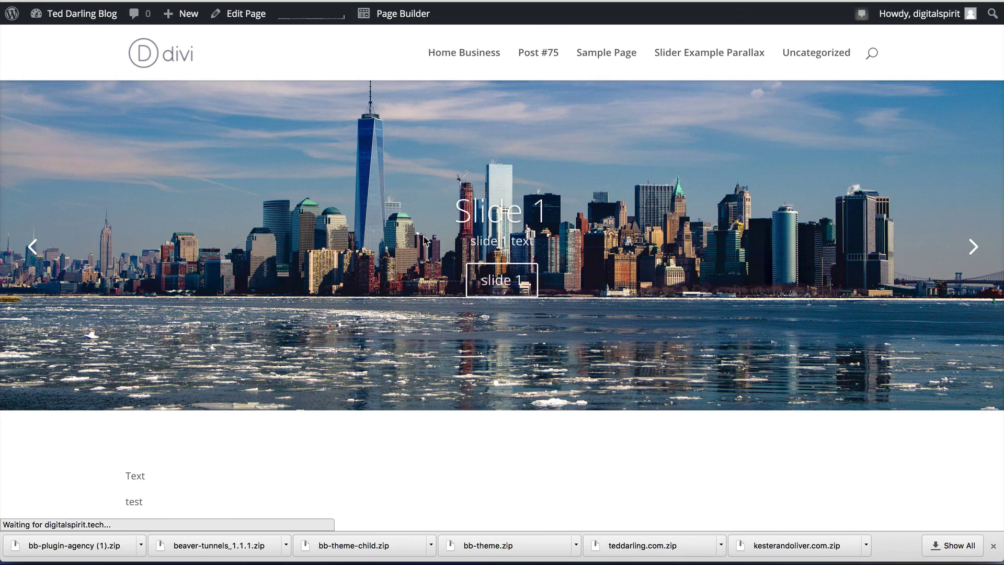
- Examine on the published page how the slides switch and how the text section moves over the slider while scrolling
left_click(971, 247)
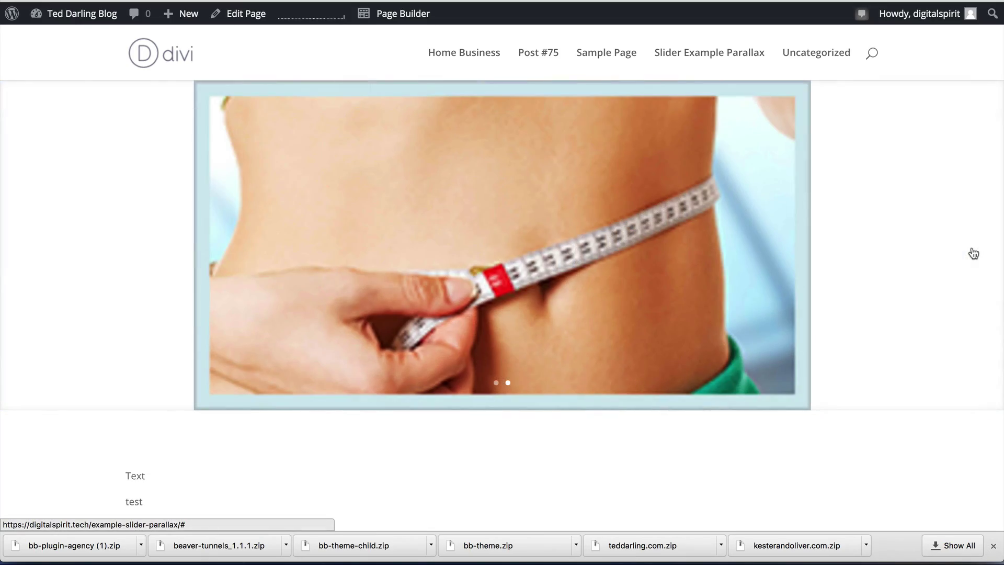
left_click(972, 248)
scroll(535, 471, "down", 5)
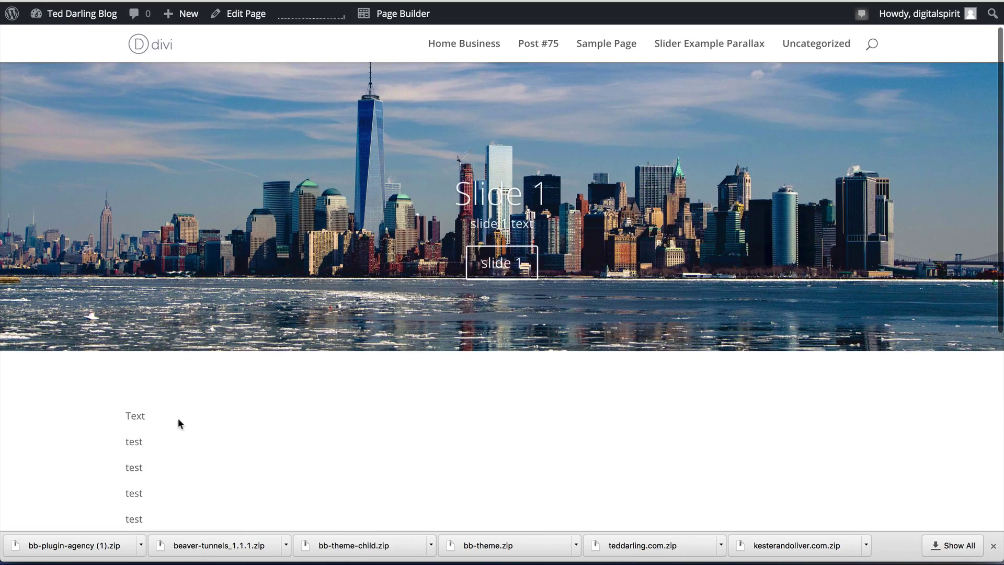
scroll(523, 433, "down", 3)
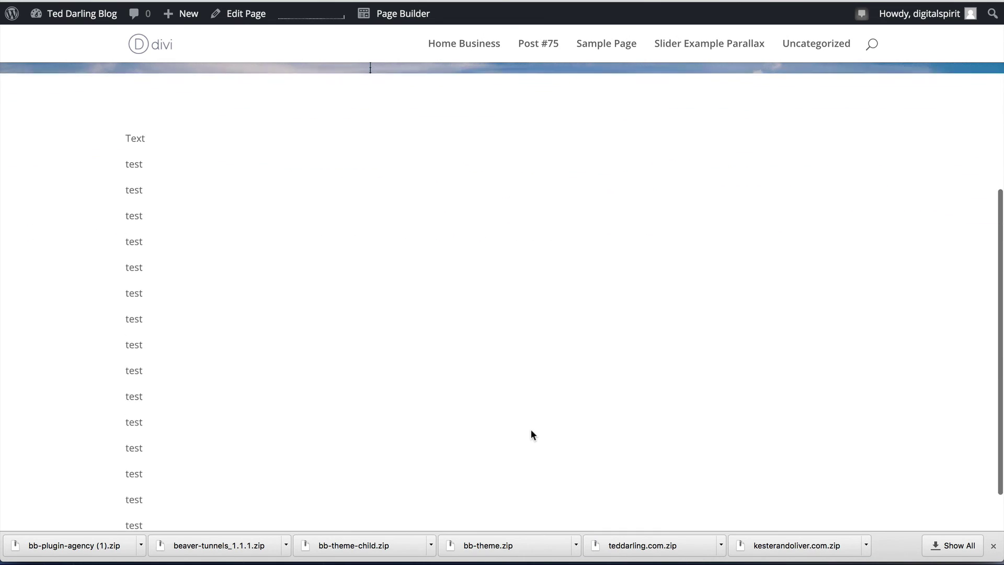
scroll(531, 433, "up", 6)
scroll(531, 431, "down", 7)
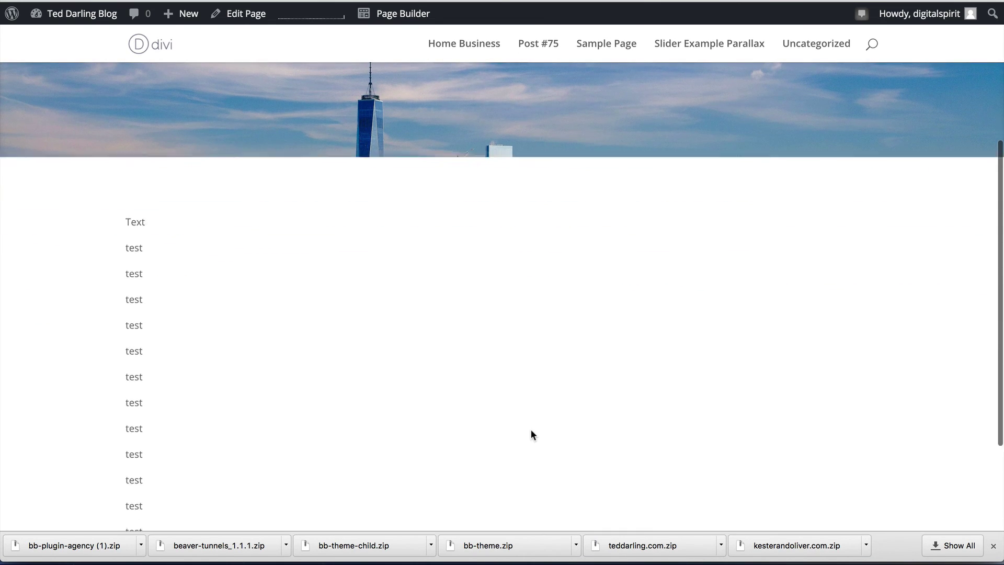
scroll(531, 435, "up", 7)
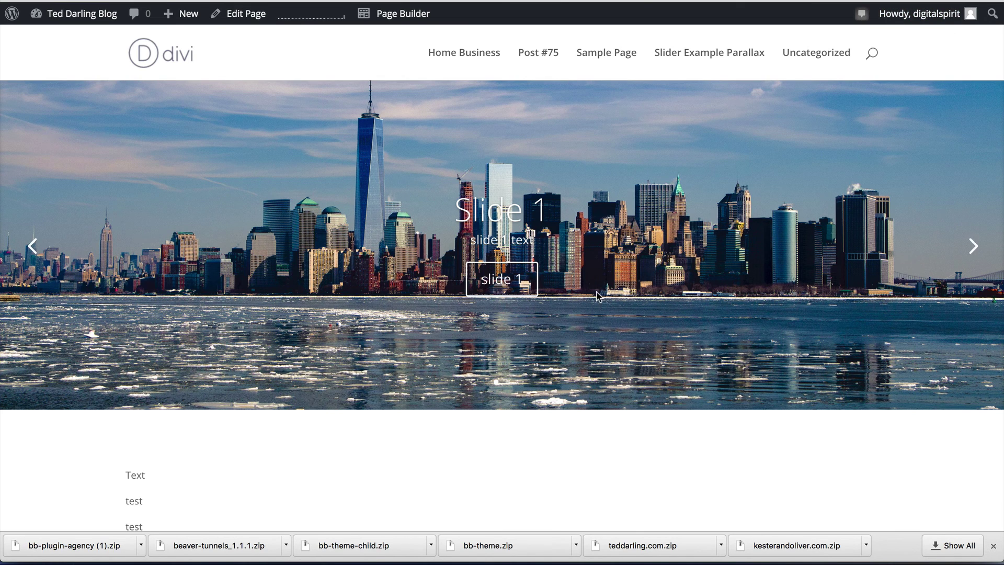
scroll(570, 337, "down", 3)
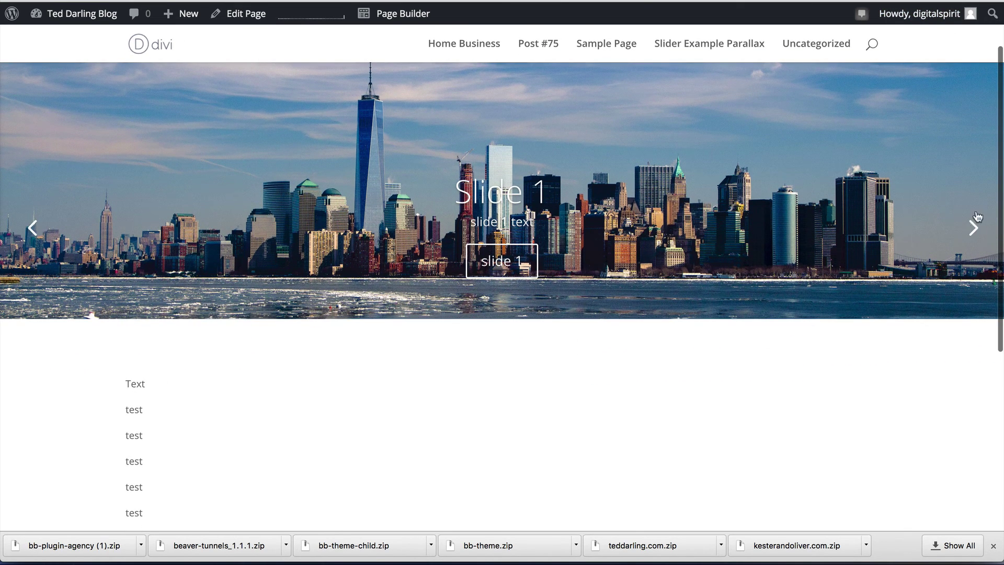
left_click(971, 230)
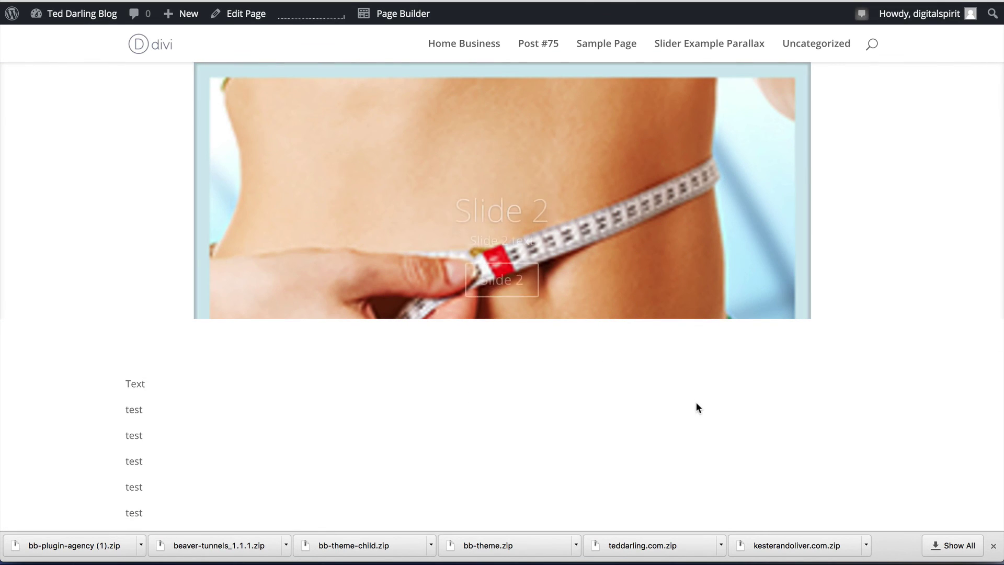
scroll(693, 394, "up", 1)
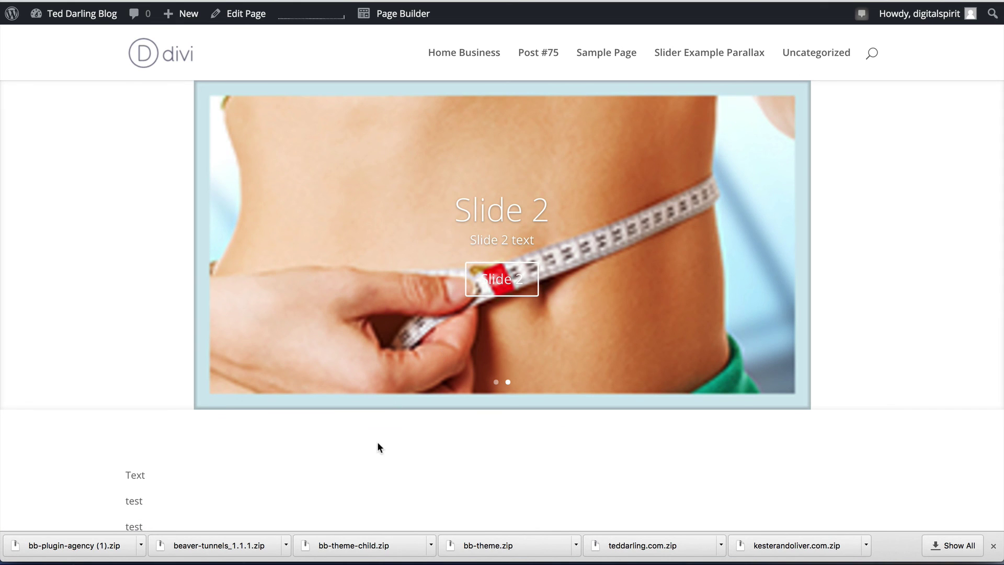
scroll(261, 418, "down", 3)
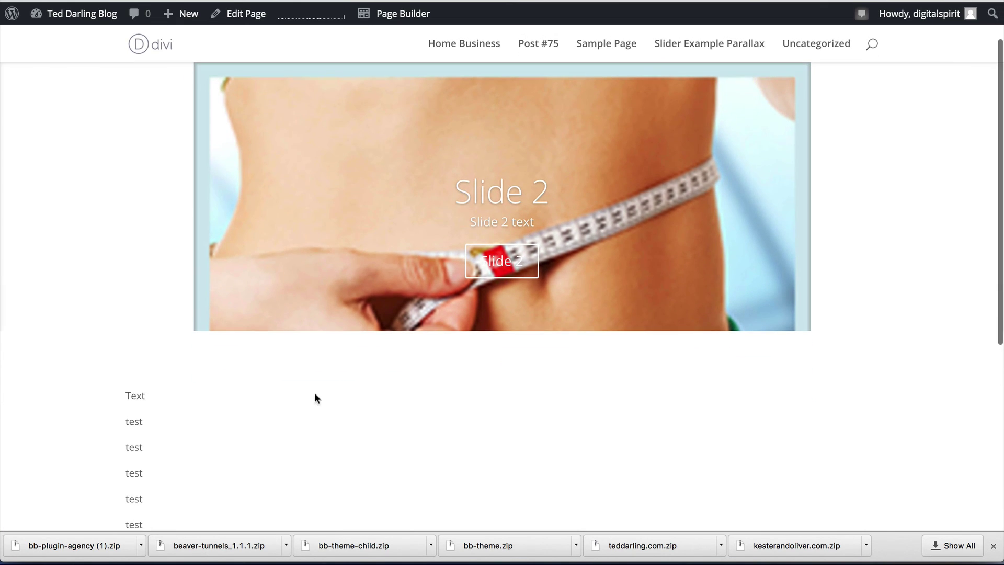
- Set the z-index in the text section's Main Element custom CSS to 999 and save the section settings
key("alt+Left")
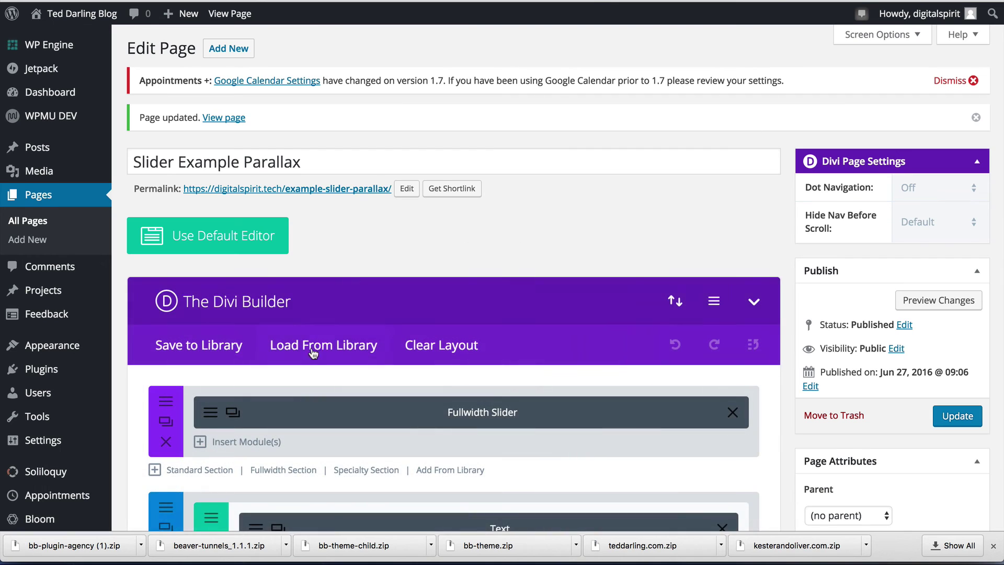
scroll(321, 347, "down", 3)
left_click(173, 364)
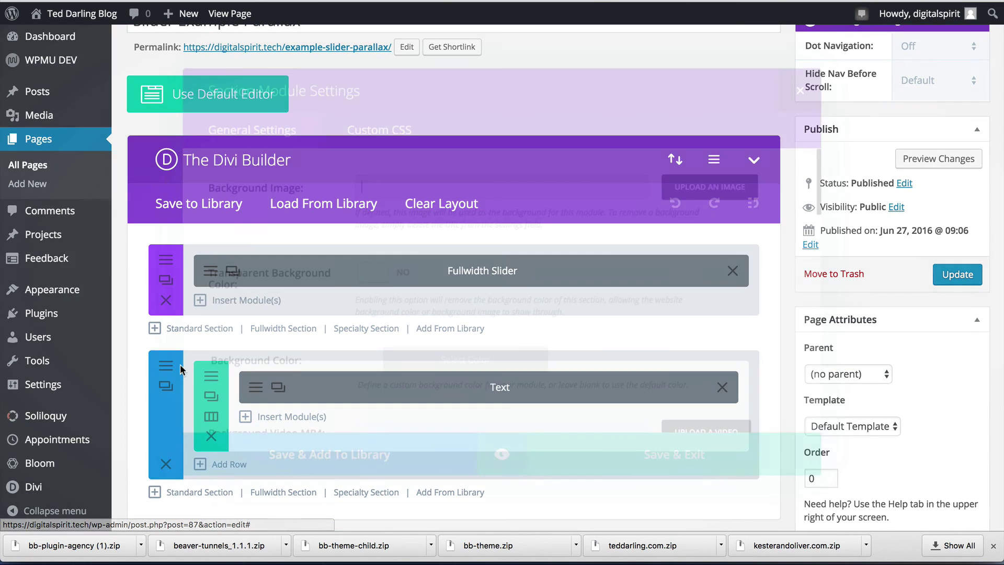
left_click(386, 121)
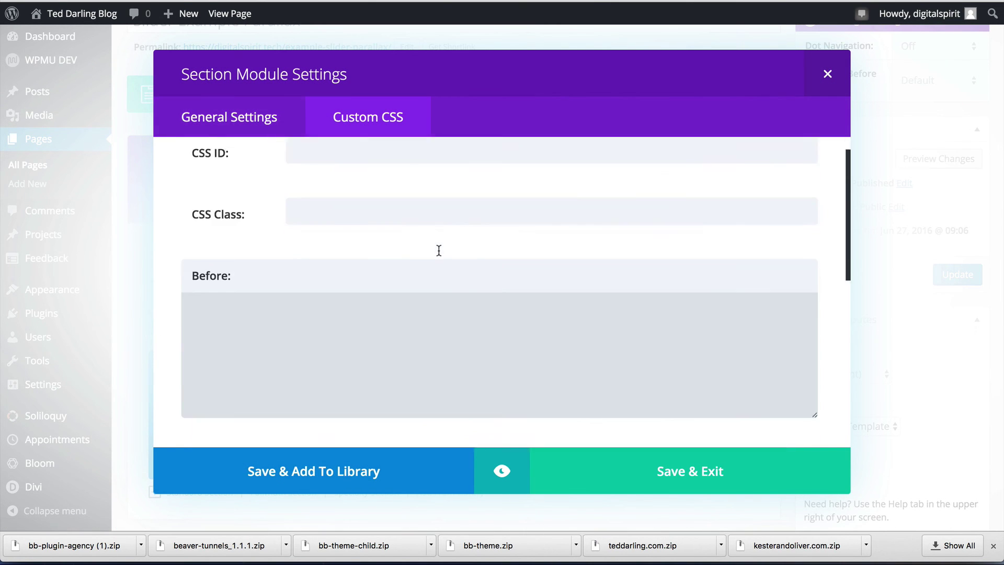
scroll(437, 249, "down", 5)
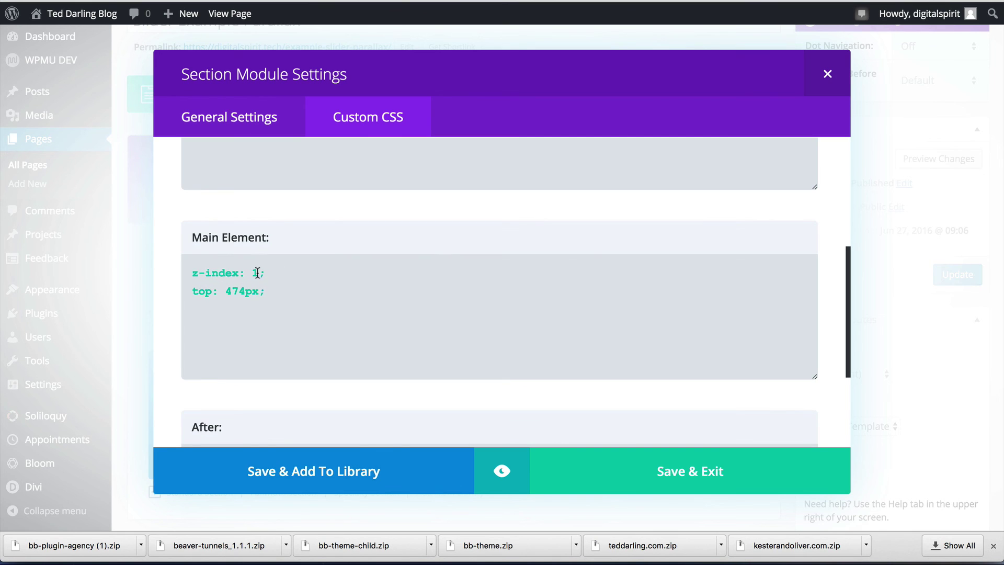
left_click(257, 272)
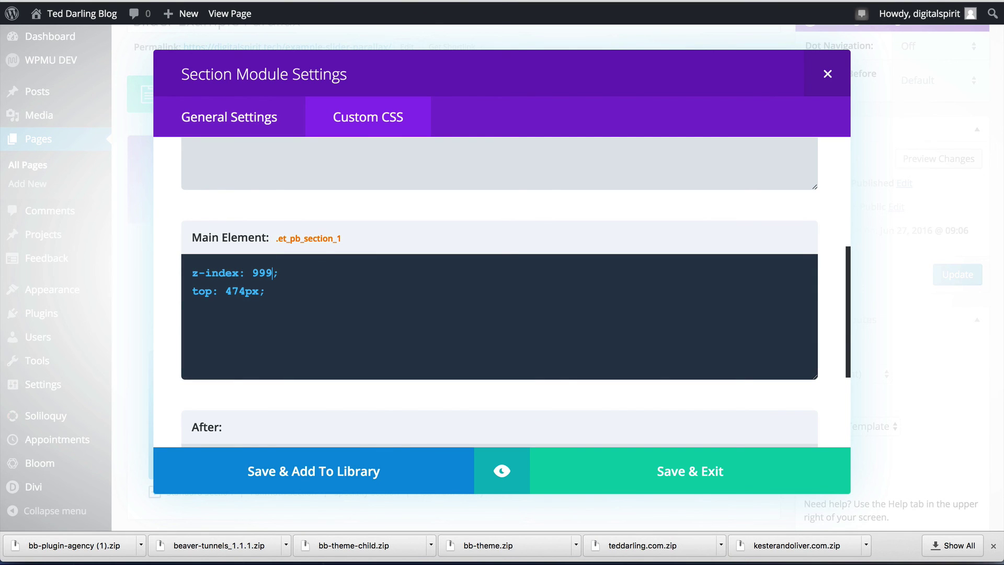
left_click(713, 477)
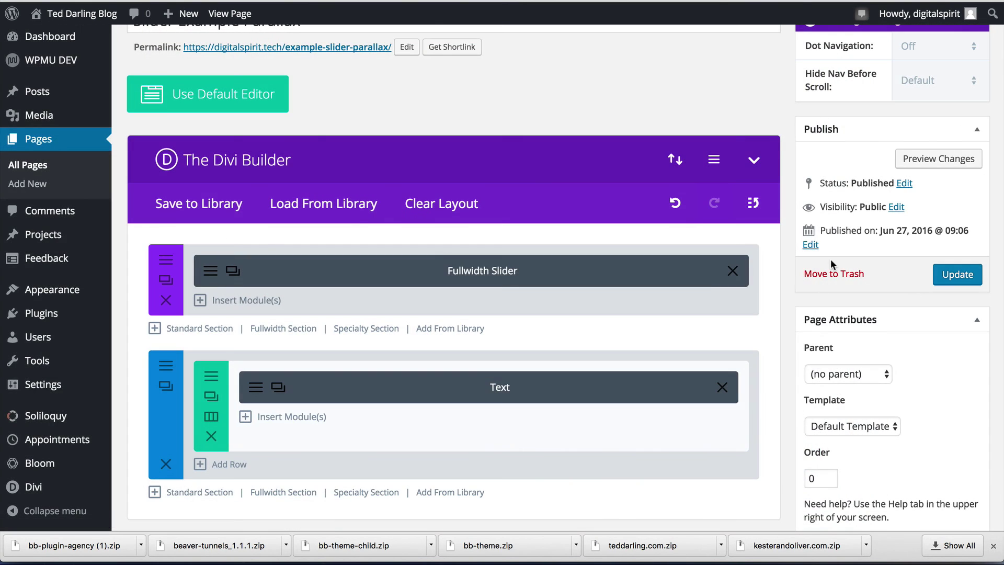